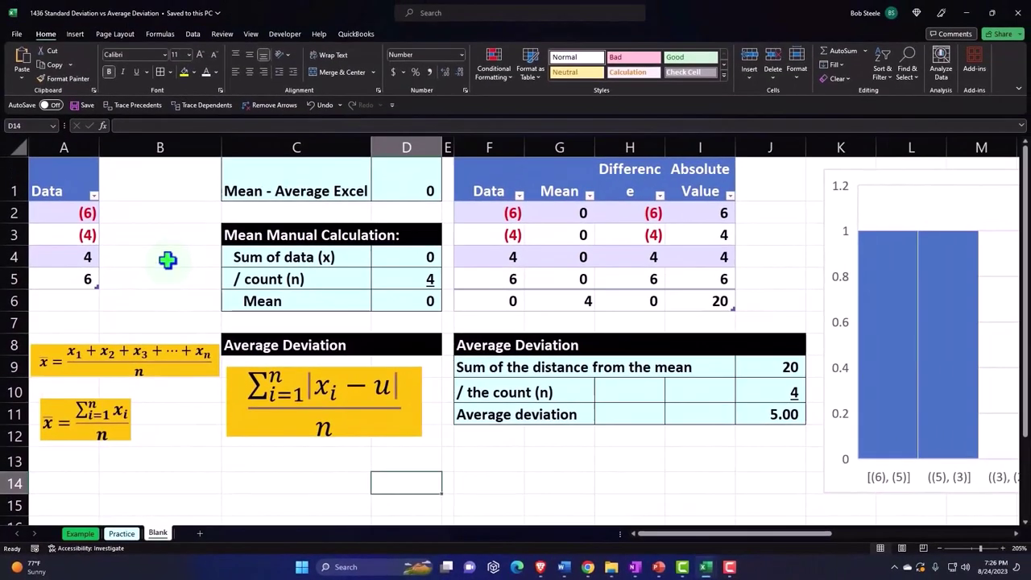
# Select the Average Deviation and Standard Deviation - Population table titles to compare them.
pyautogui.click(168, 258)
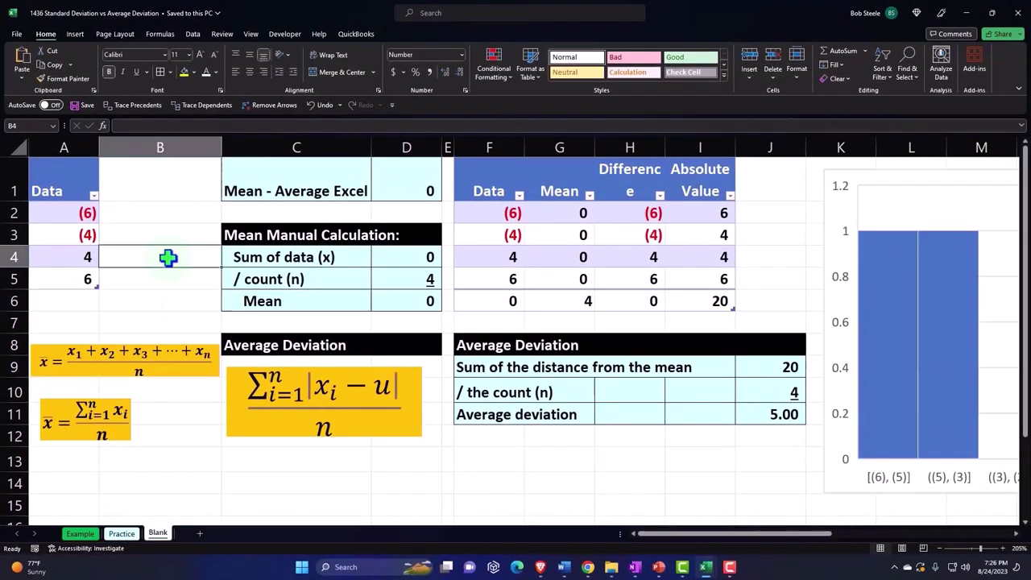
pyautogui.click(505, 338)
pyautogui.moveTo(701, 533); pyautogui.dragTo(836, 548)
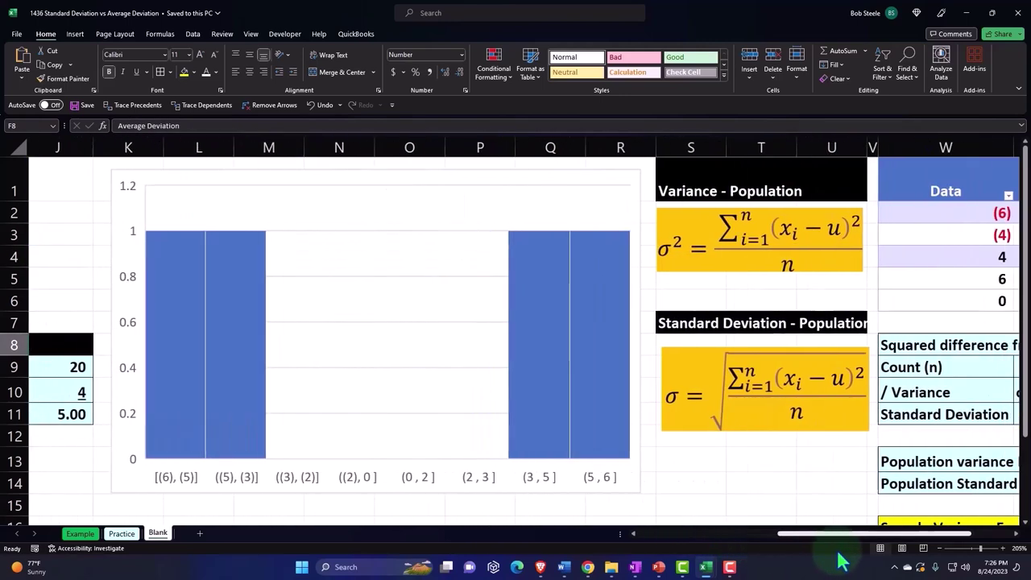
pyautogui.click(684, 327)
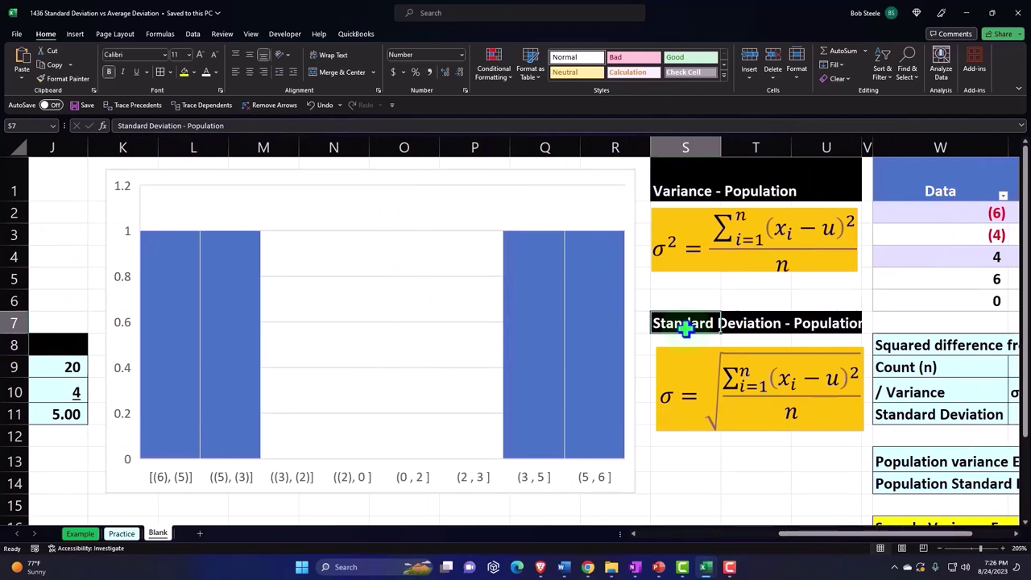
pyautogui.click(698, 296)
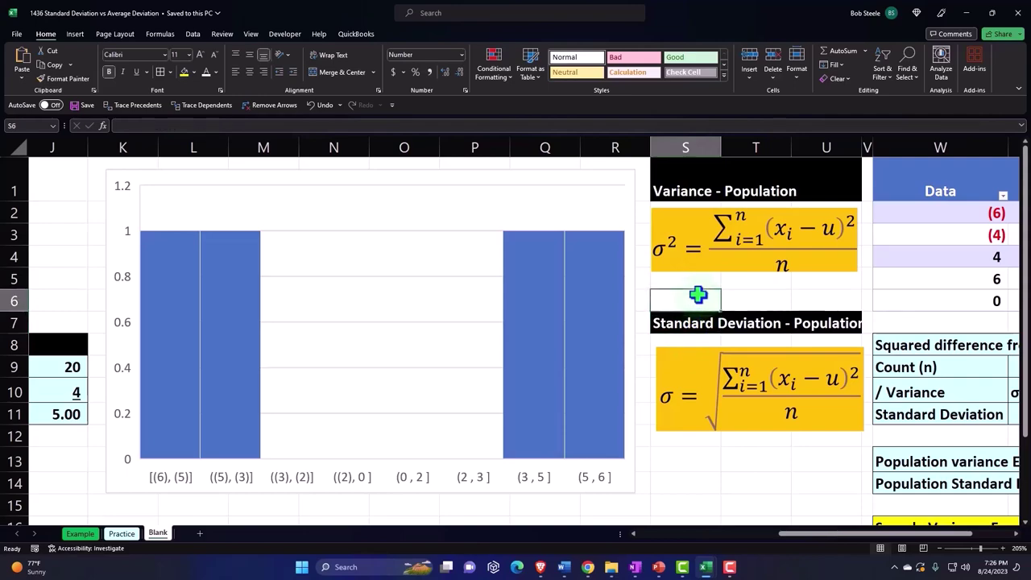
pyautogui.moveTo(817, 534)
pyautogui.mouseDown()
pyautogui.moveTo(709, 560)
pyautogui.moveTo(661, 546)
pyautogui.mouseUp()
pyautogui.click(265, 362)
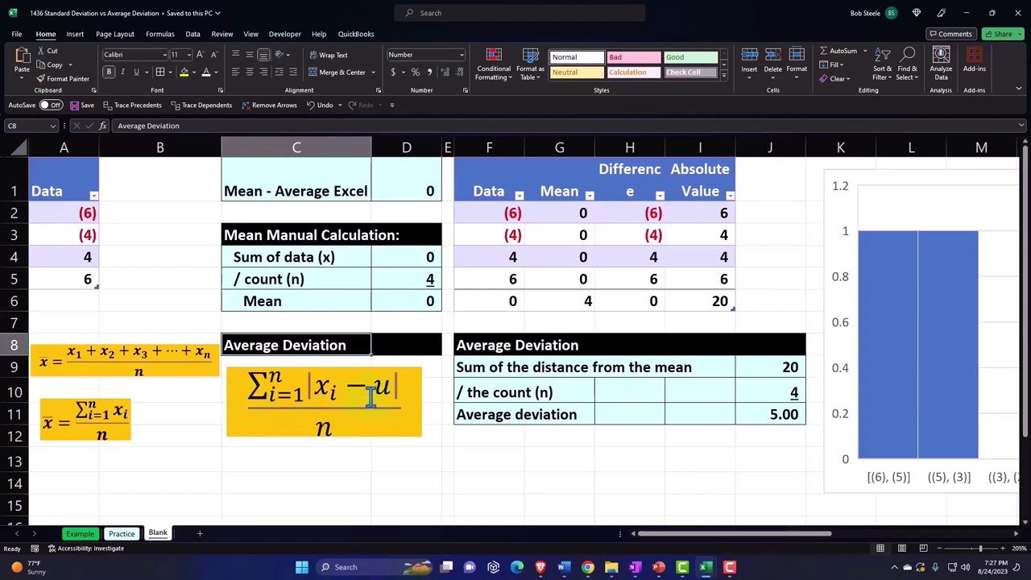
# Select the four data values and review the AVERAGE formula in D1 without changing it.
pyautogui.moveTo(80, 211); pyautogui.dragTo(79, 275)
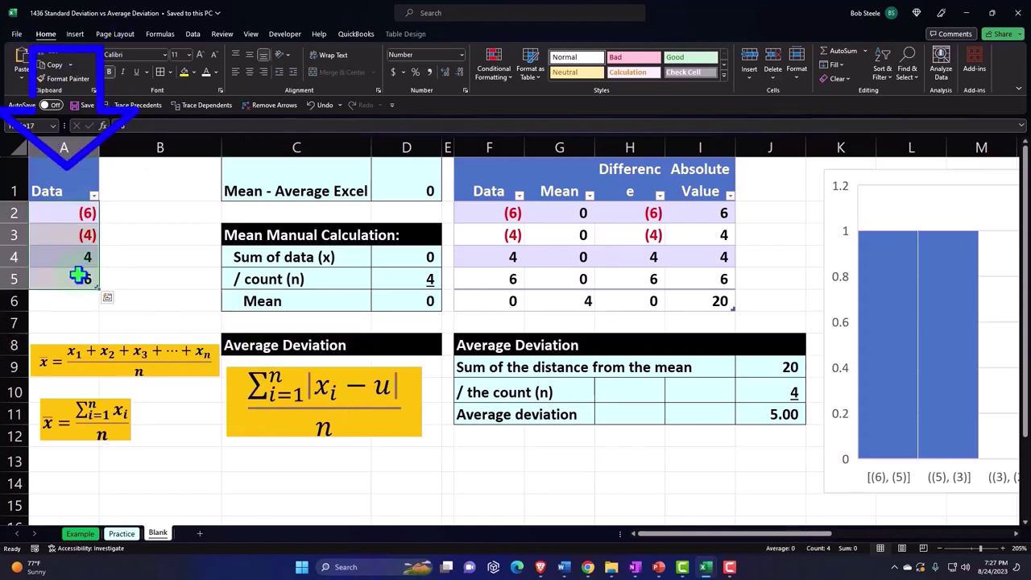
pyautogui.click(428, 179)
pyautogui.doubleClick(428, 181)
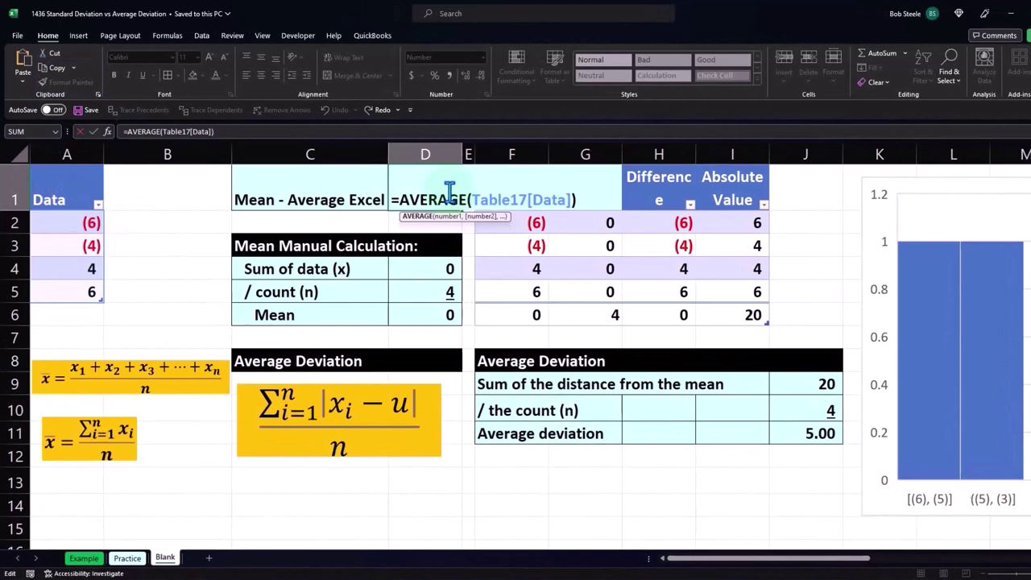
pyautogui.press('Return')
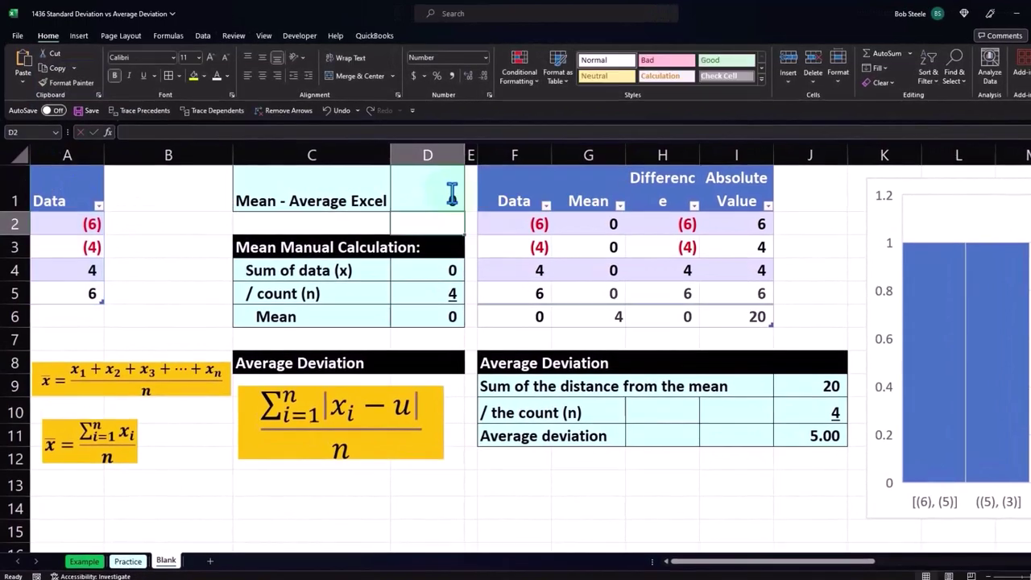
# Walk through the Difference and Absolute Value formulas, the total 20, count 4 and average deviation 5.00.
pyautogui.click(529, 223)
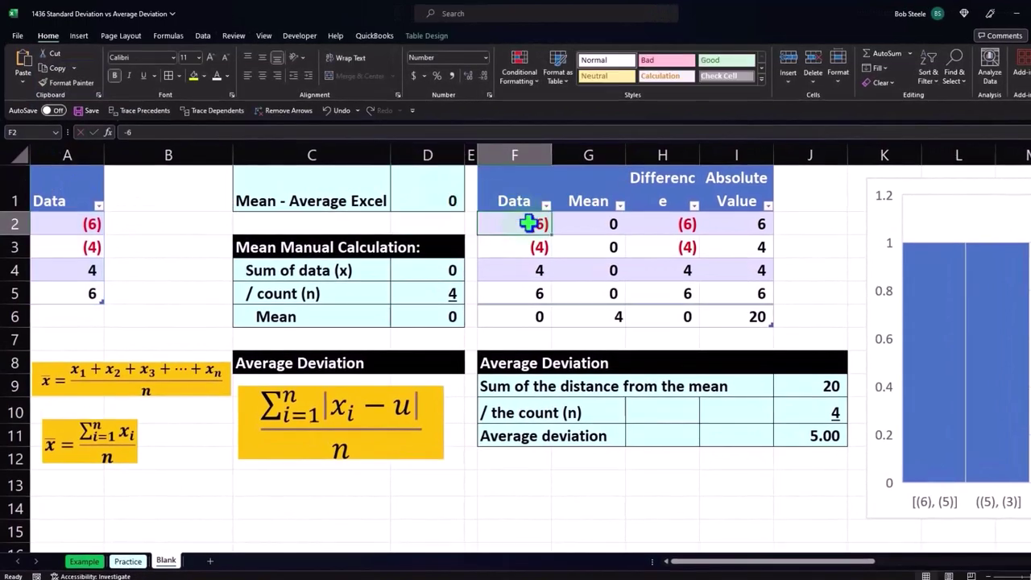
pyautogui.press('Right')
pyautogui.press('Right')
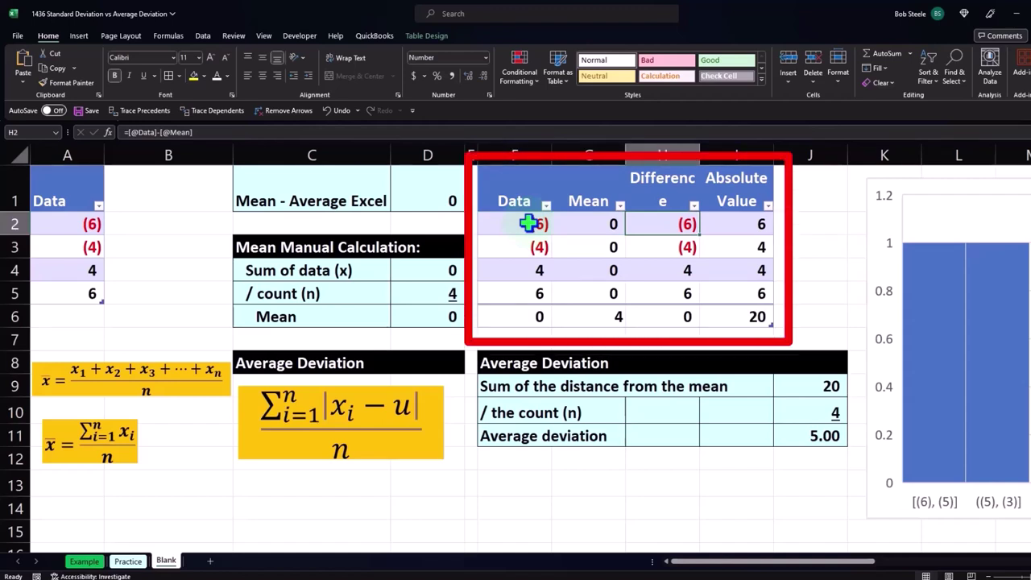
pyautogui.press('Down')
pyautogui.press('Down')
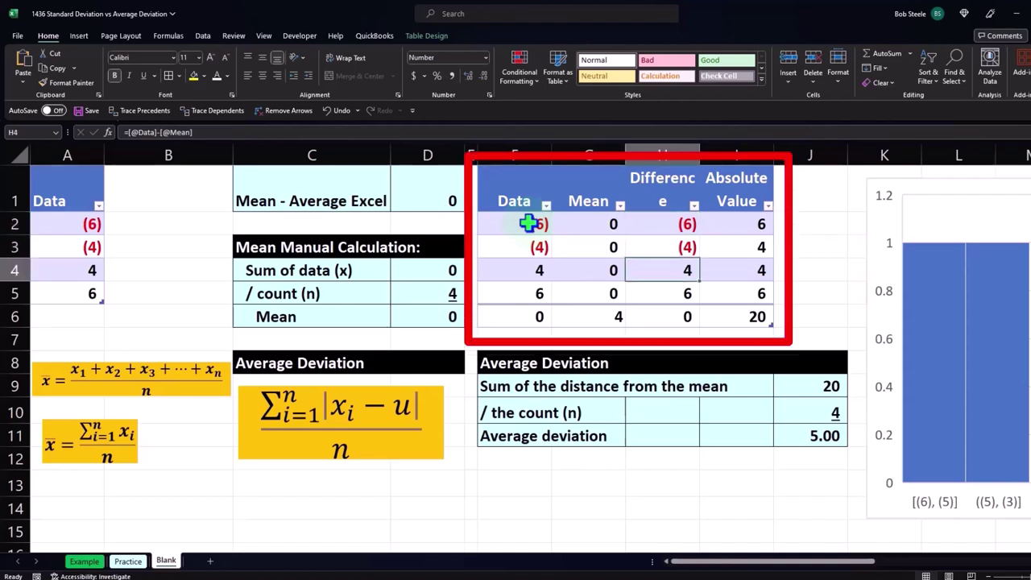
pyautogui.click(728, 224)
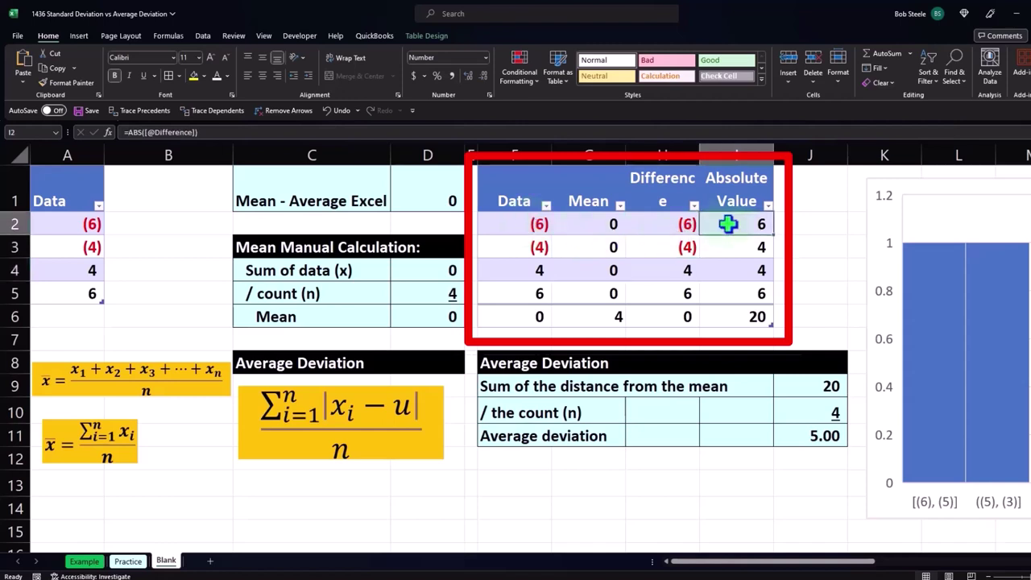
pyautogui.press('Down')
pyautogui.press('Down')
pyautogui.press('Down')
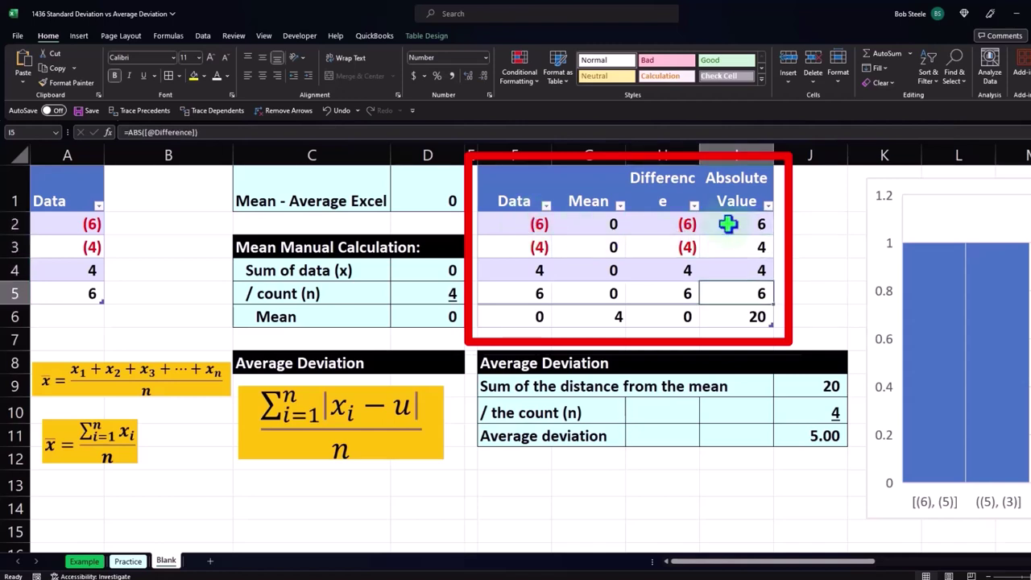
pyautogui.press('Down')
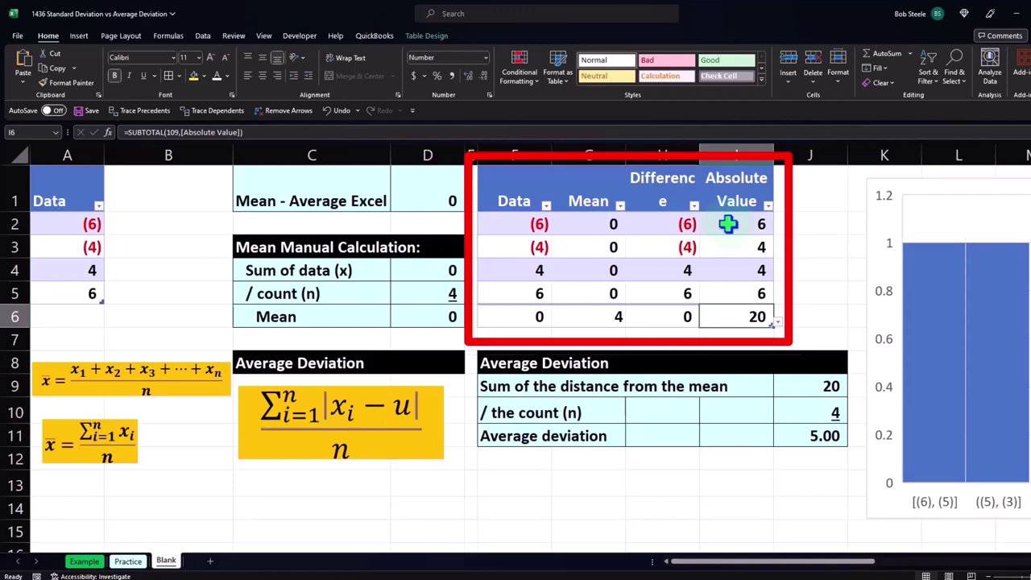
pyautogui.press('Down')
pyautogui.press('Down')
pyautogui.press('Down')
pyautogui.press('Down')
pyautogui.press('Right')
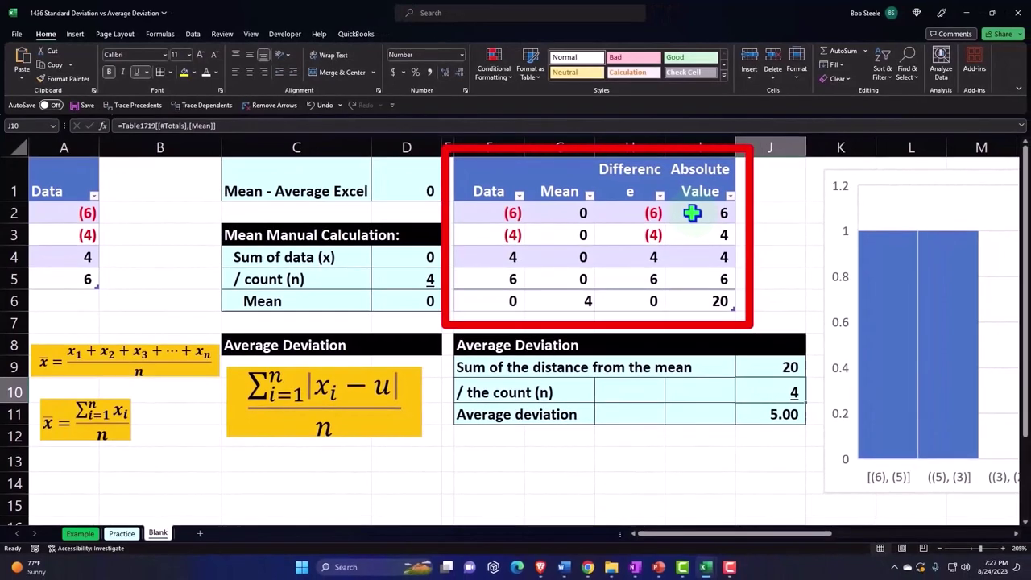
pyautogui.press('Down')
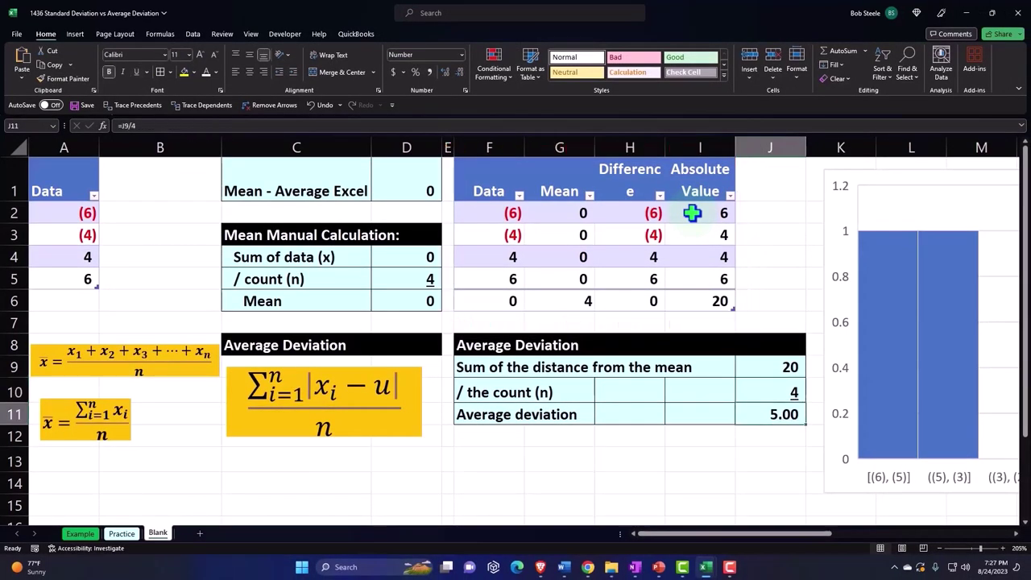
# Move right past the variance formulas to the squared-difference table.
pyautogui.press('Right')
pyautogui.press('Right')
pyautogui.press('Right')
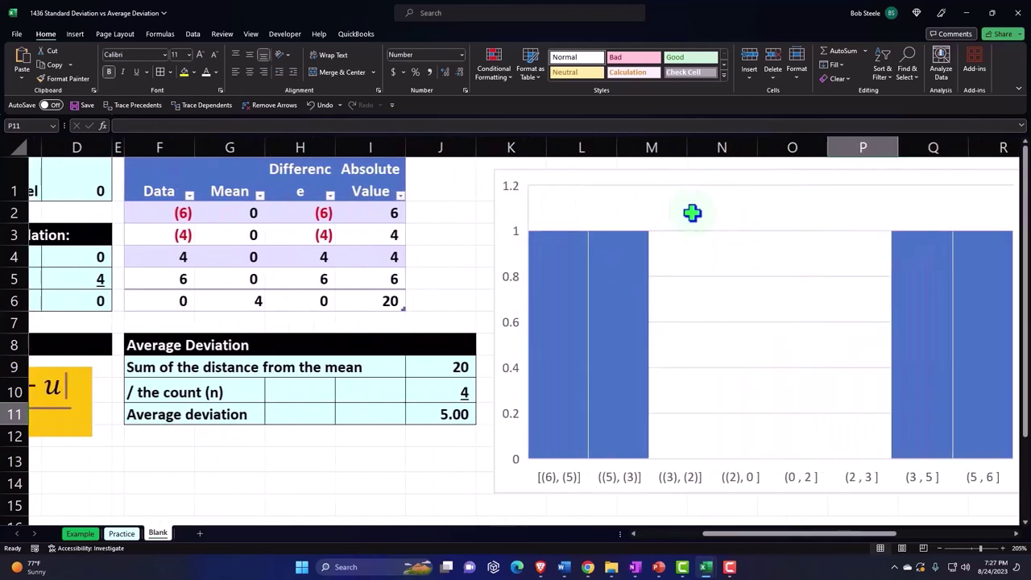
pyautogui.press('Right')
pyautogui.press('Right')
pyautogui.press('Right')
pyautogui.press('Right')
pyautogui.press('Right')
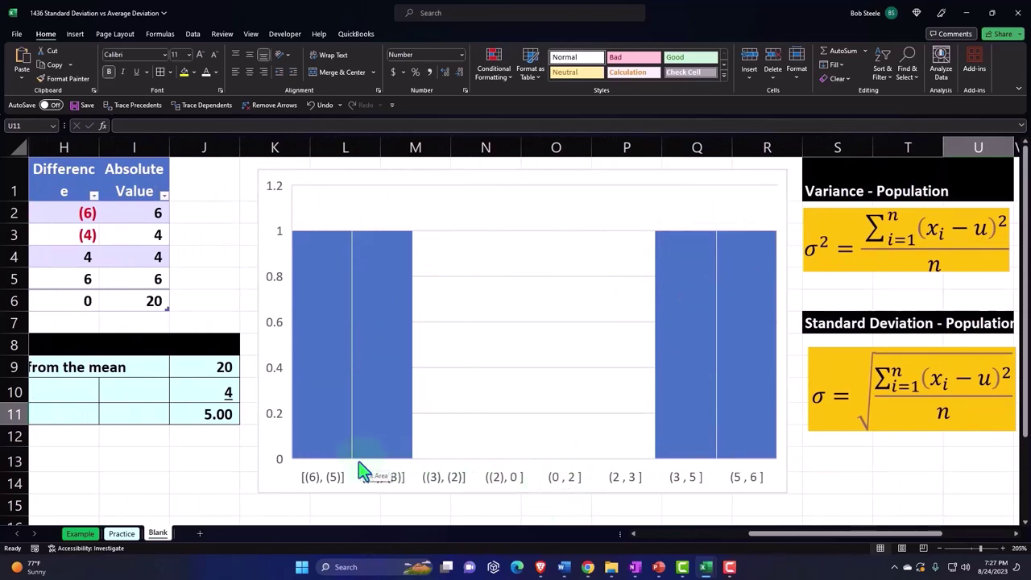
pyautogui.click(860, 466)
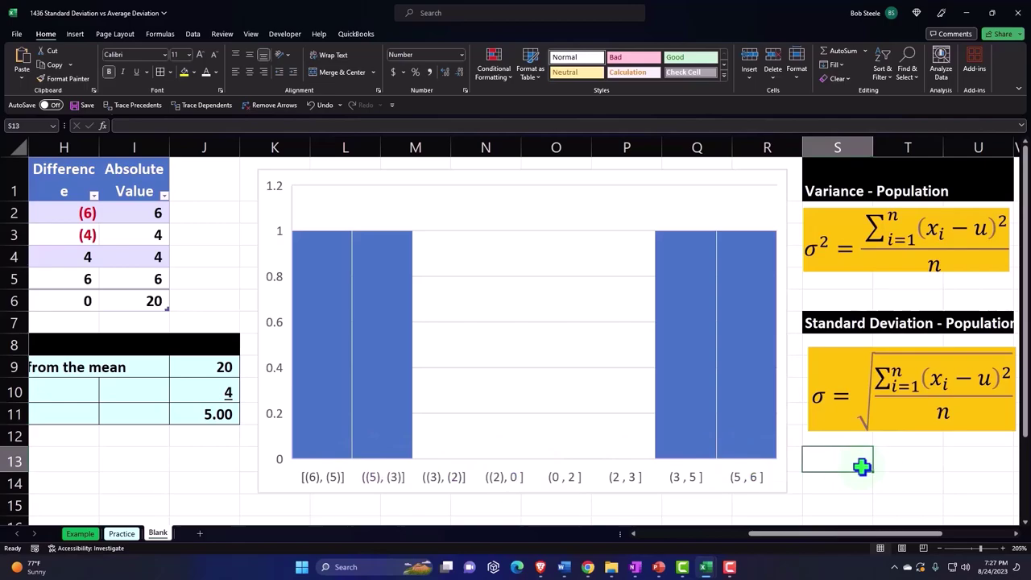
pyautogui.press('Right')
pyautogui.press('Right')
pyautogui.press('Right')
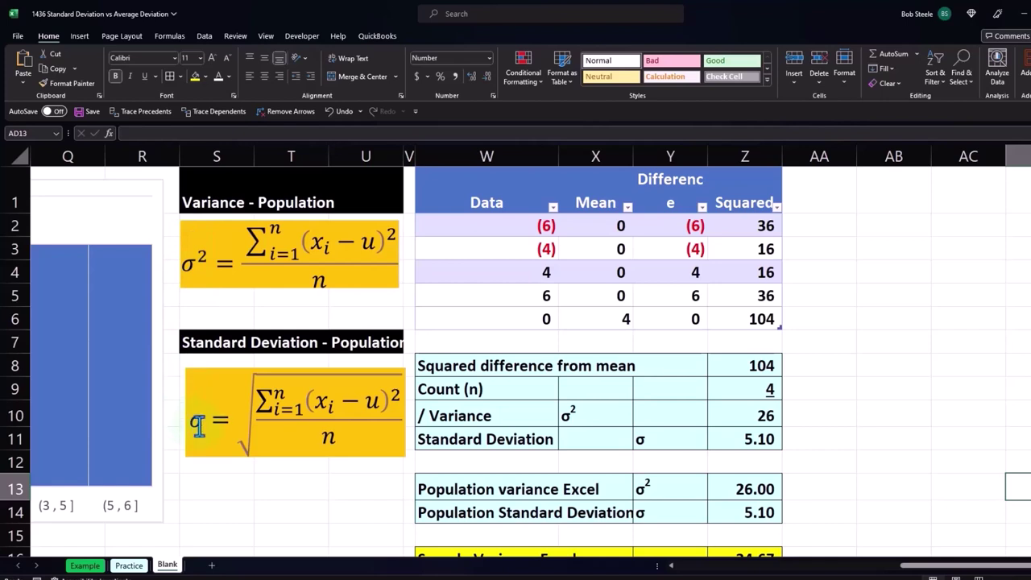
# Review the Difference and Squared formulas, the first squared value 36 and the total 104.
pyautogui.click(517, 244)
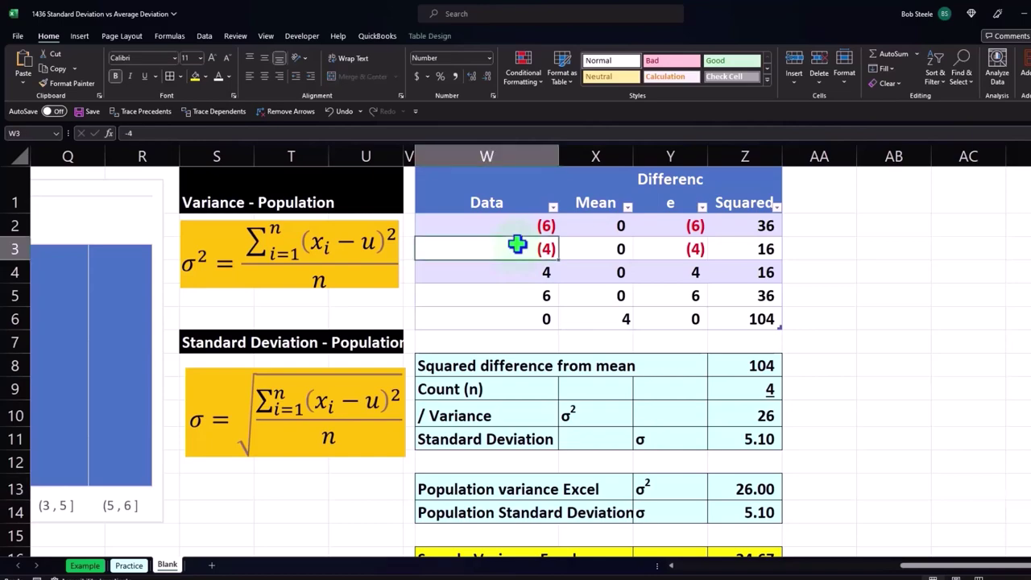
pyautogui.press('Right')
pyautogui.press('Right')
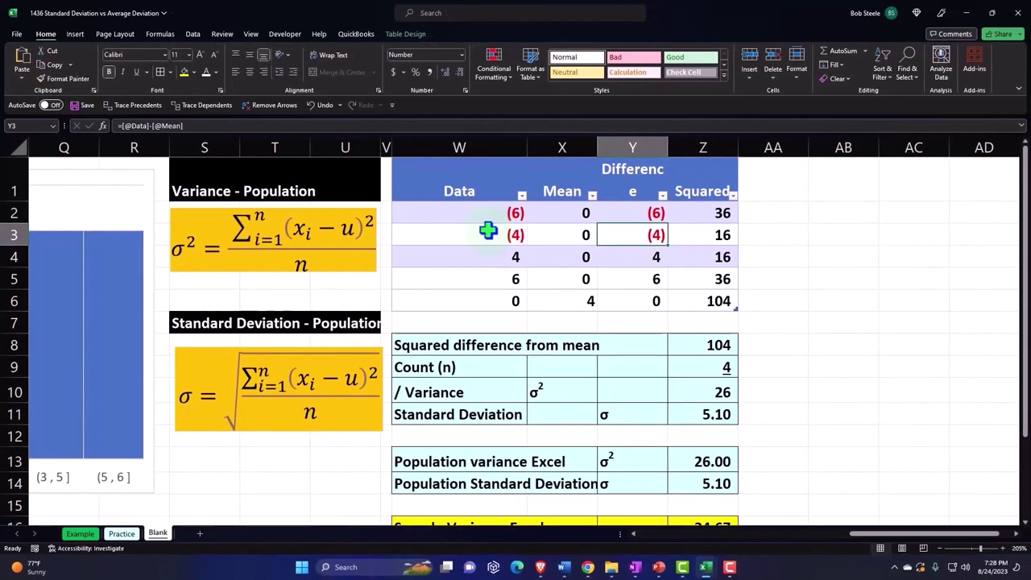
pyautogui.press('Right')
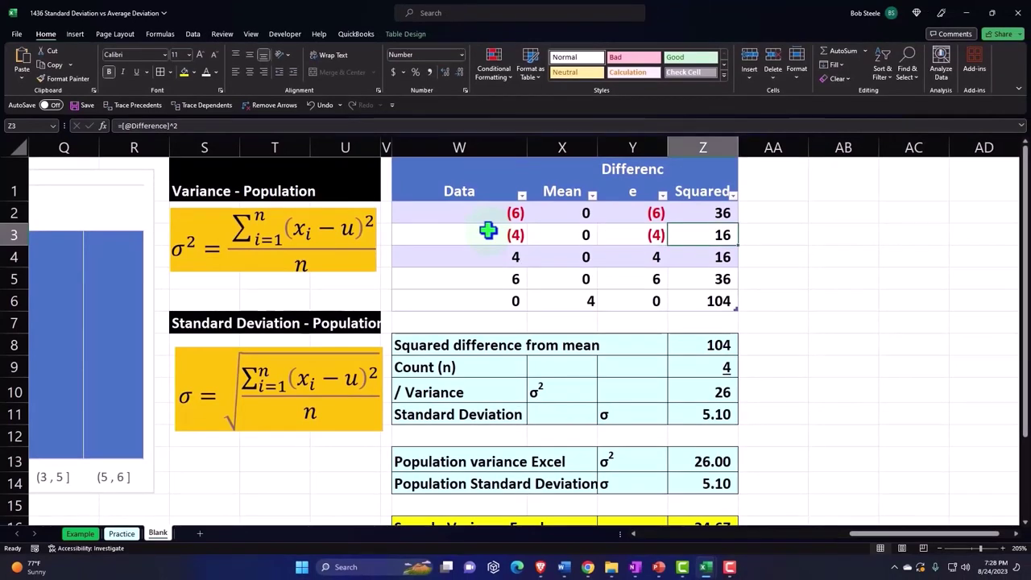
pyautogui.press('Up')
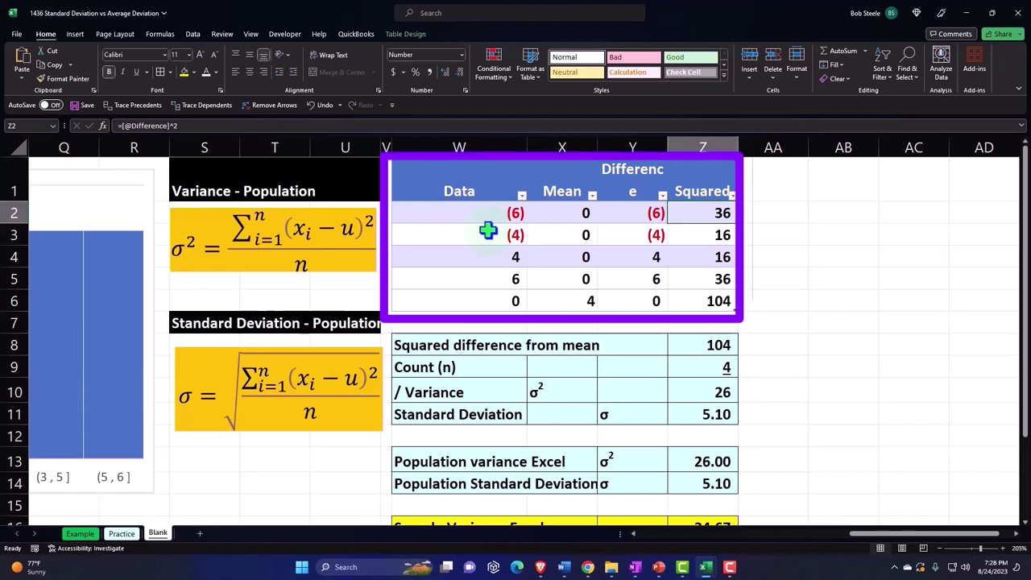
pyautogui.press('Down')
pyautogui.press('Down')
pyautogui.press('Down')
pyautogui.press('Down')
pyautogui.press('Down')
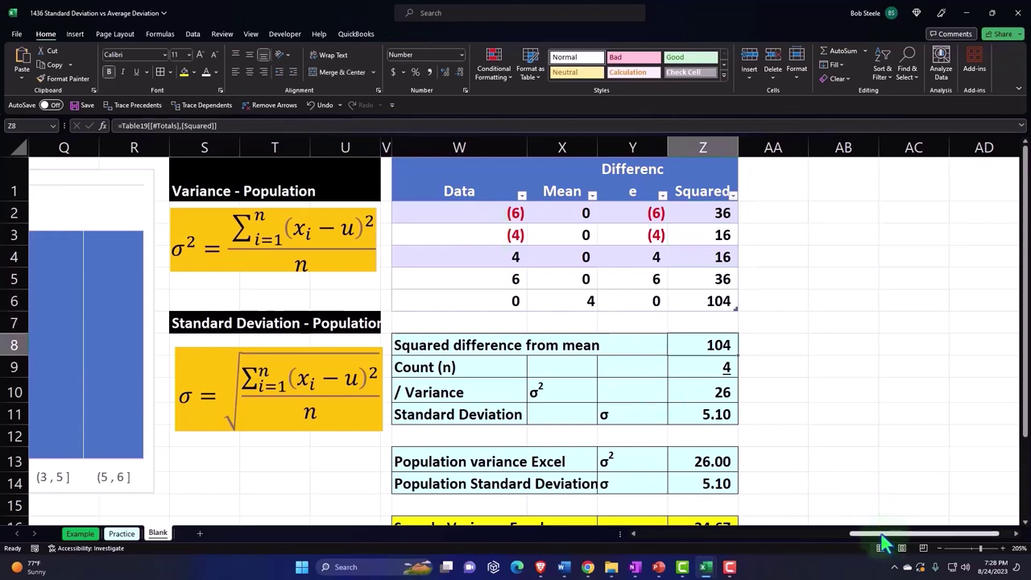
pyautogui.moveTo(882, 535); pyautogui.dragTo(748, 559)
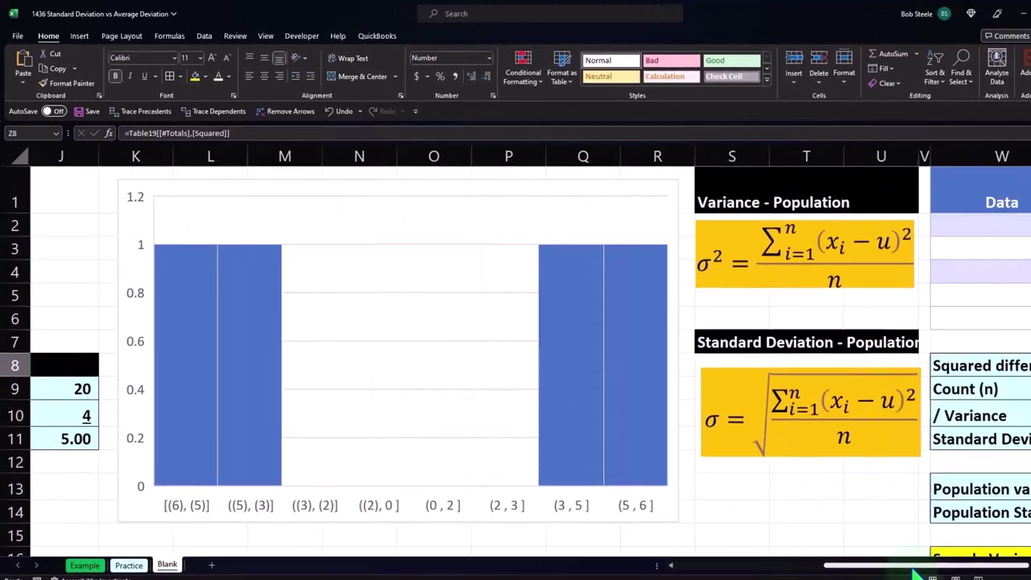
pyautogui.moveTo(826, 571); pyautogui.dragTo(910, 565)
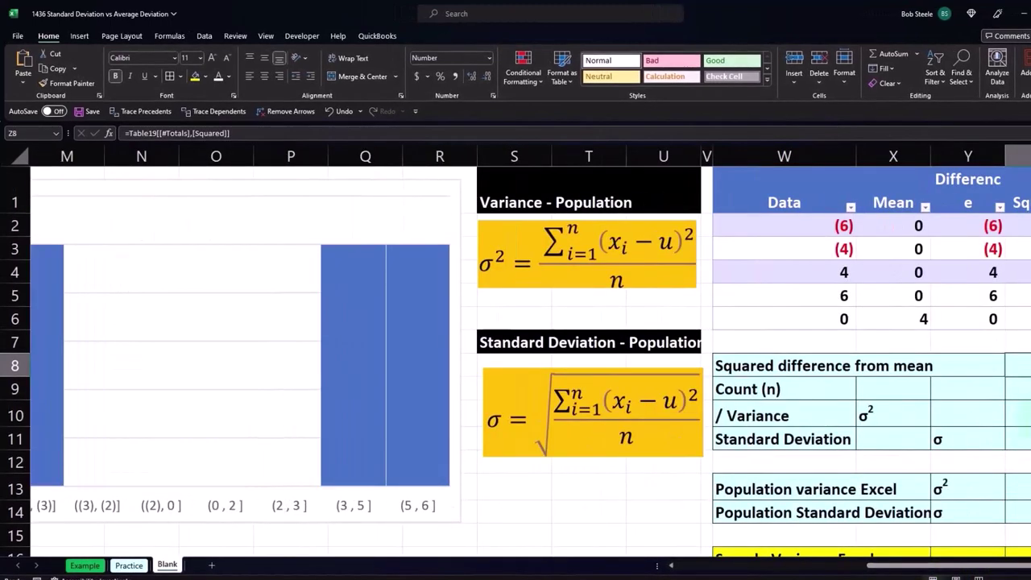
# Inspect the Count (n) formula, the variance 26 calculation and the square root giving 5.10.
pyautogui.press('Down')
pyautogui.click(910, 389)
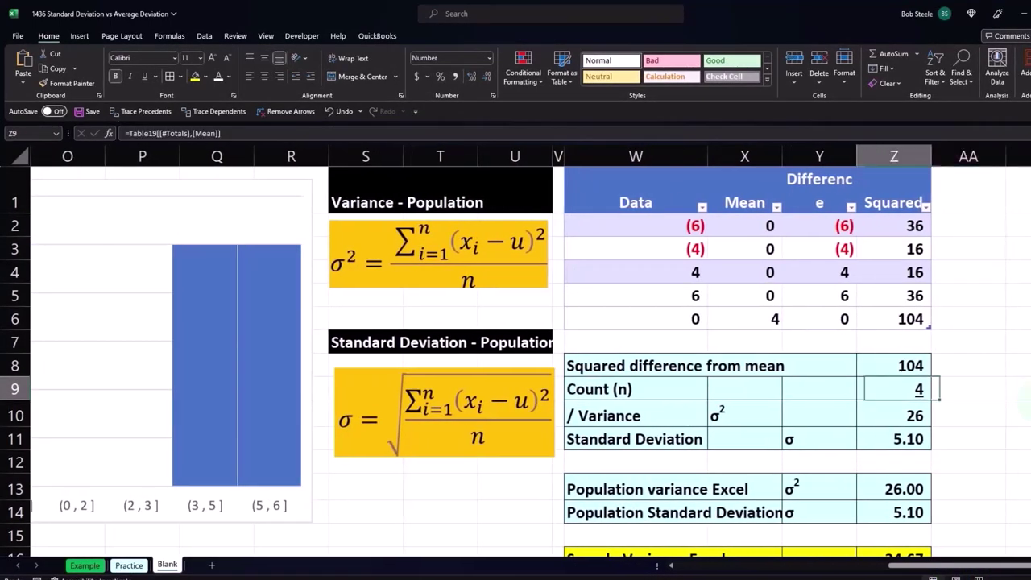
pyautogui.click(895, 415)
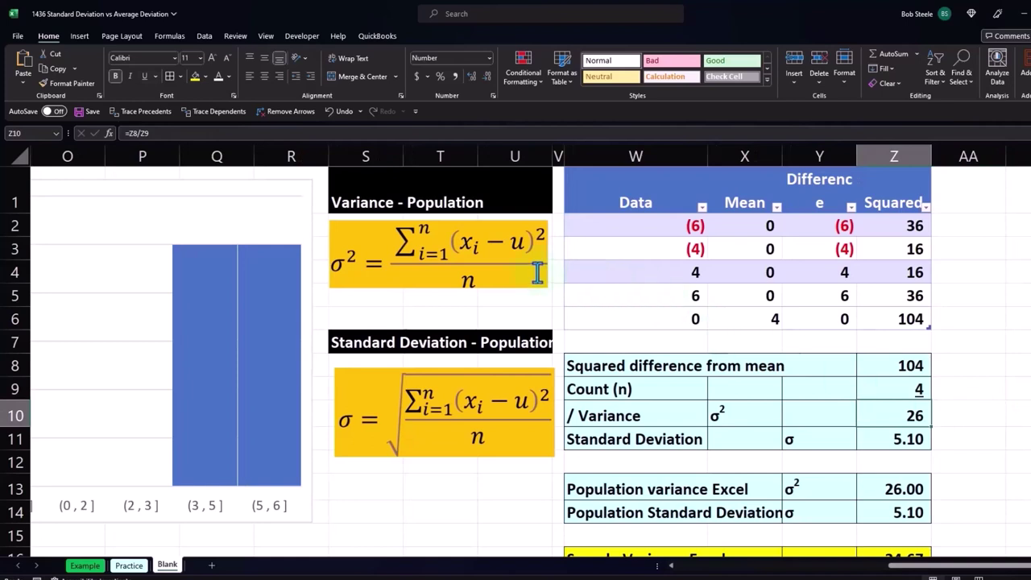
pyautogui.click(904, 440)
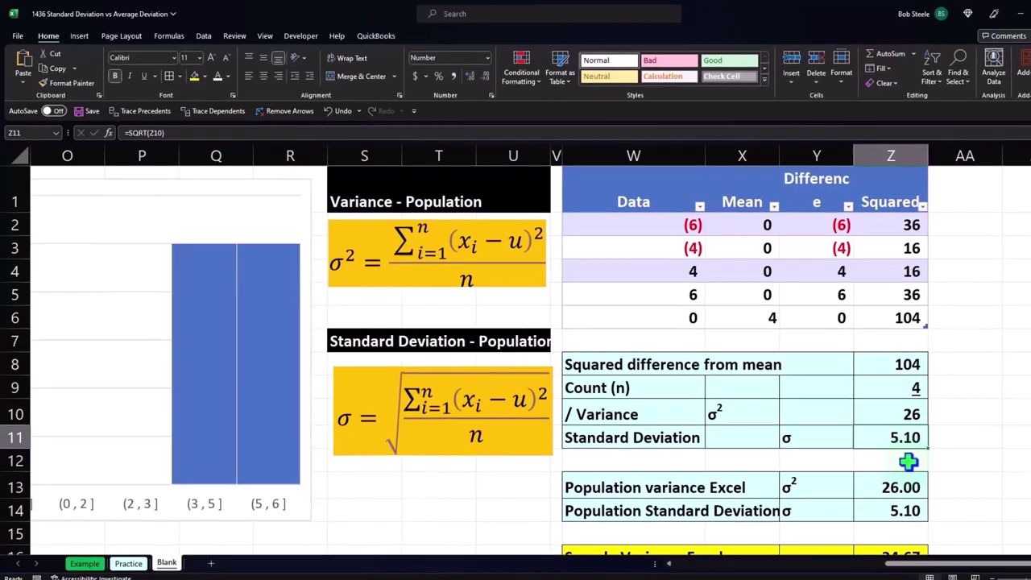
# Navigate back to the average deviation result 5.00 and the standard deviation result 5.10.
pyautogui.press('Left')
pyautogui.press('Left')
pyautogui.press('Left')
pyautogui.press('Left')
pyautogui.press('Left')
pyautogui.press('Left')
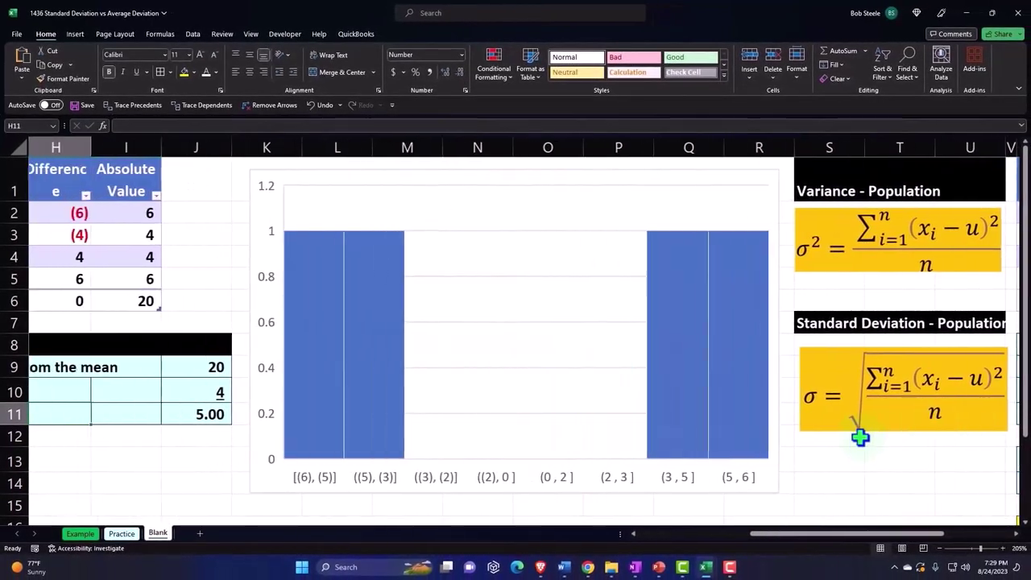
pyautogui.press('Right')
pyautogui.press('Right')
pyautogui.press('Right')
pyautogui.press('Right')
pyautogui.press('Right')
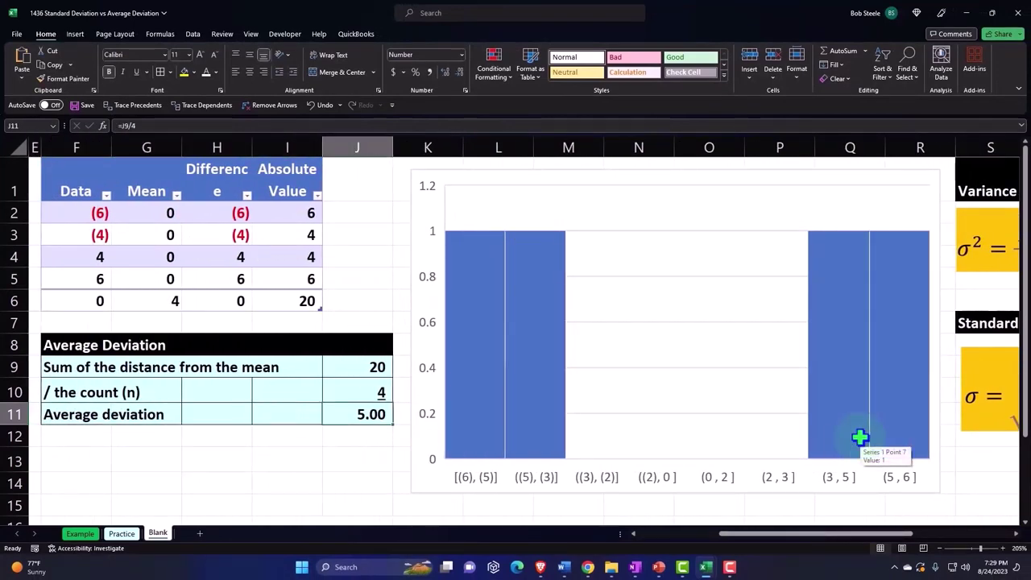
pyautogui.press('Right')
pyautogui.press('Right')
pyautogui.press('Right')
pyautogui.press('Right')
pyautogui.press('Right')
pyautogui.press('Right')
pyautogui.press('Right')
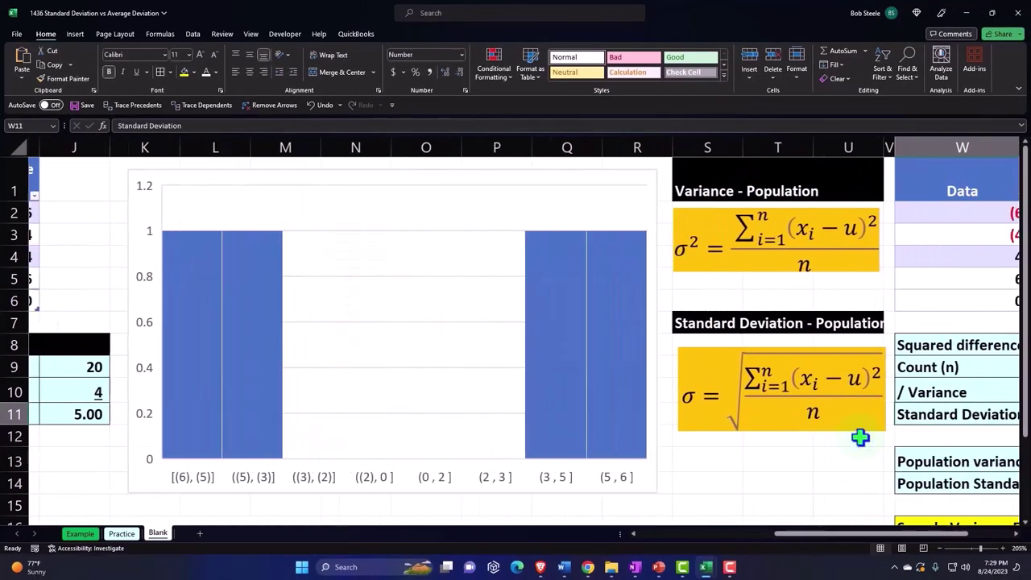
pyautogui.press('Right')
pyautogui.press('Right')
pyautogui.press('Right')
pyautogui.press('Right')
pyautogui.press('Right')
pyautogui.press('Right')
pyautogui.press('Right')
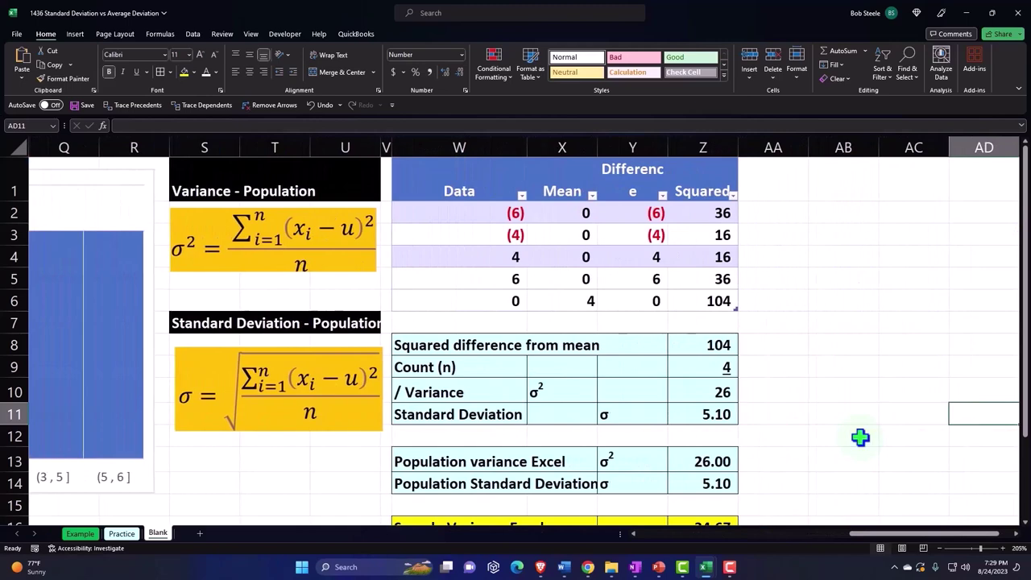
pyautogui.scroll(-1, 861, 438)
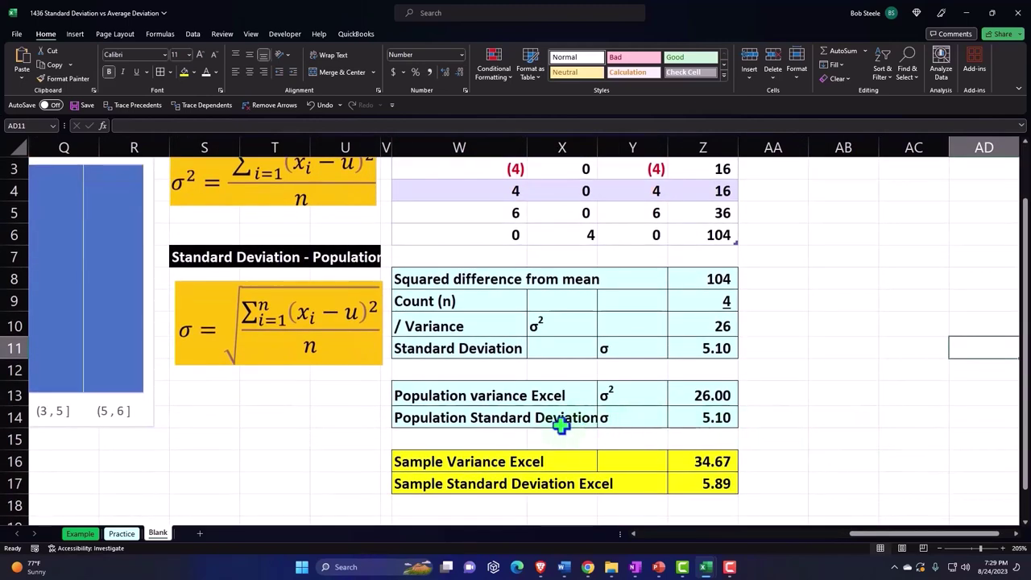
# Review the VAR.P and STDEV.P formulas, leaving 26.00 and 5.10 unchanged.
pyautogui.click(480, 394)
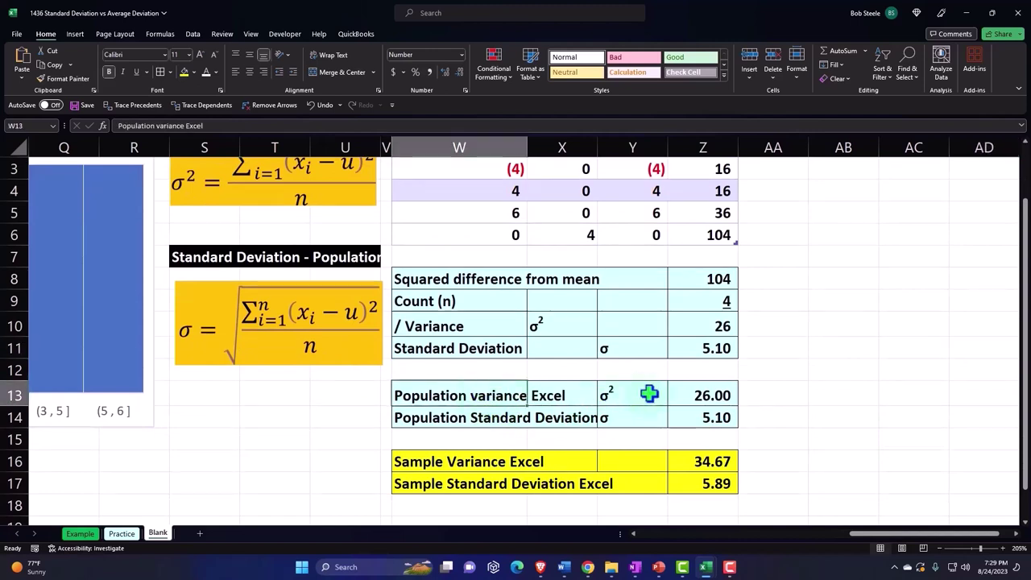
pyautogui.doubleClick(682, 396)
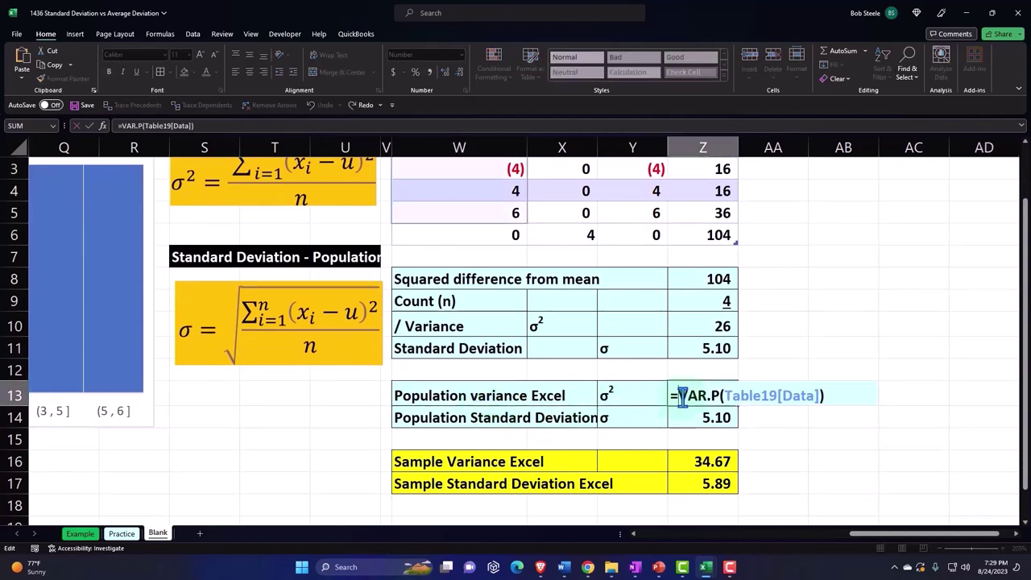
pyautogui.press('Return')
pyautogui.doubleClick(702, 411)
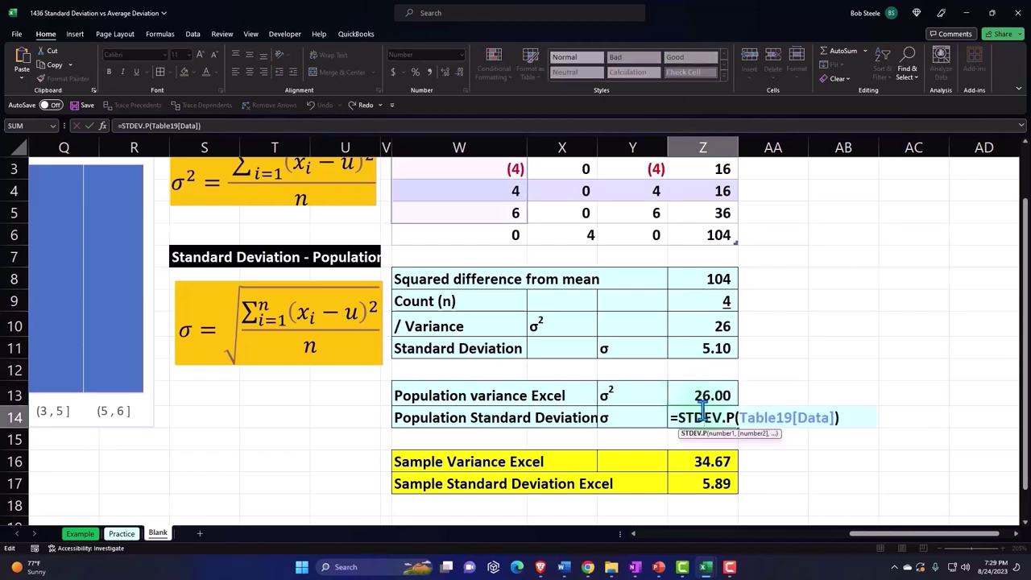
pyautogui.press('Return')
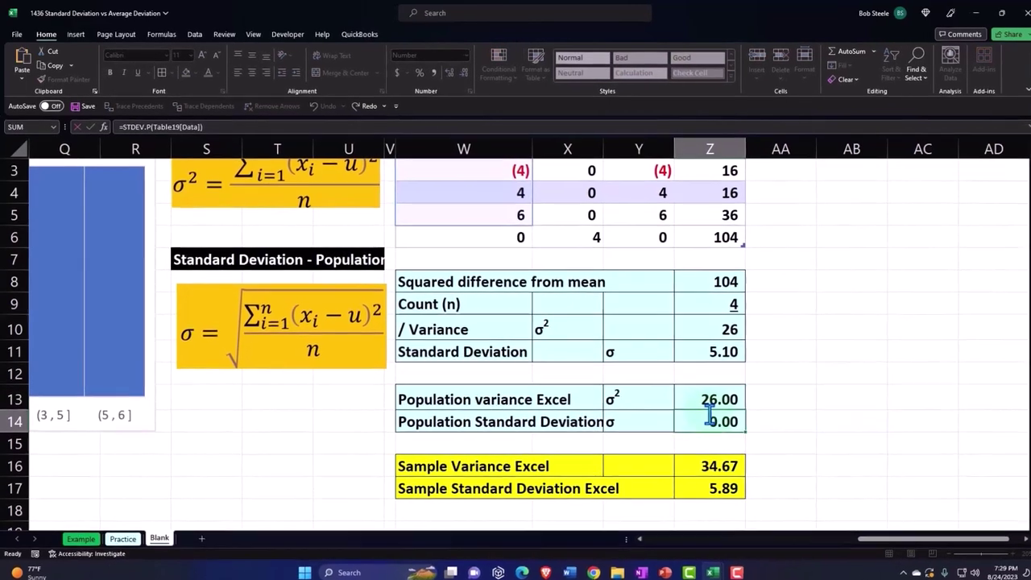
# Select the computed standard deviation 5.10 and average deviation 5.00, then return to the variance calculations.
pyautogui.click(749, 366)
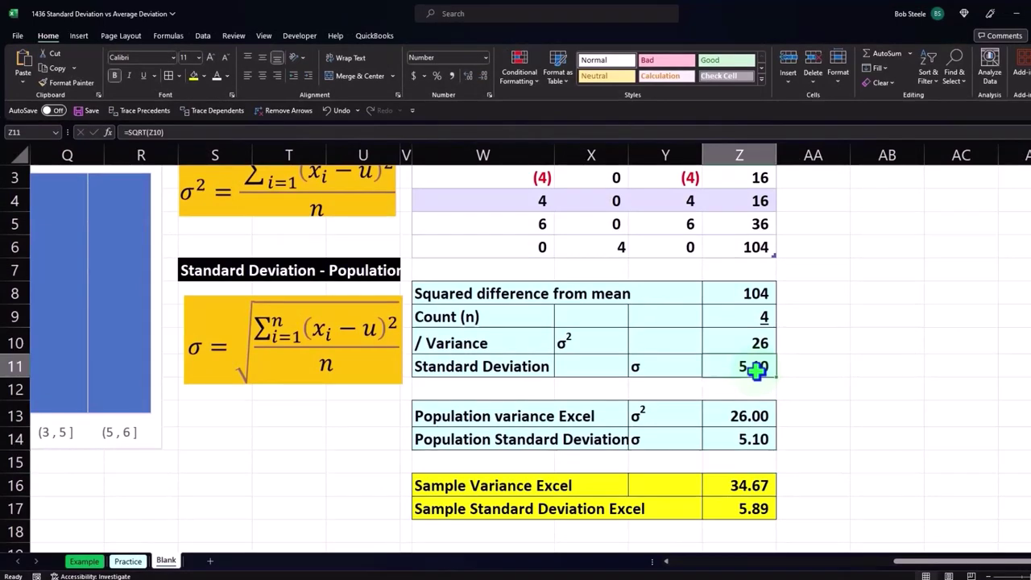
pyautogui.moveTo(901, 562); pyautogui.dragTo(745, 562)
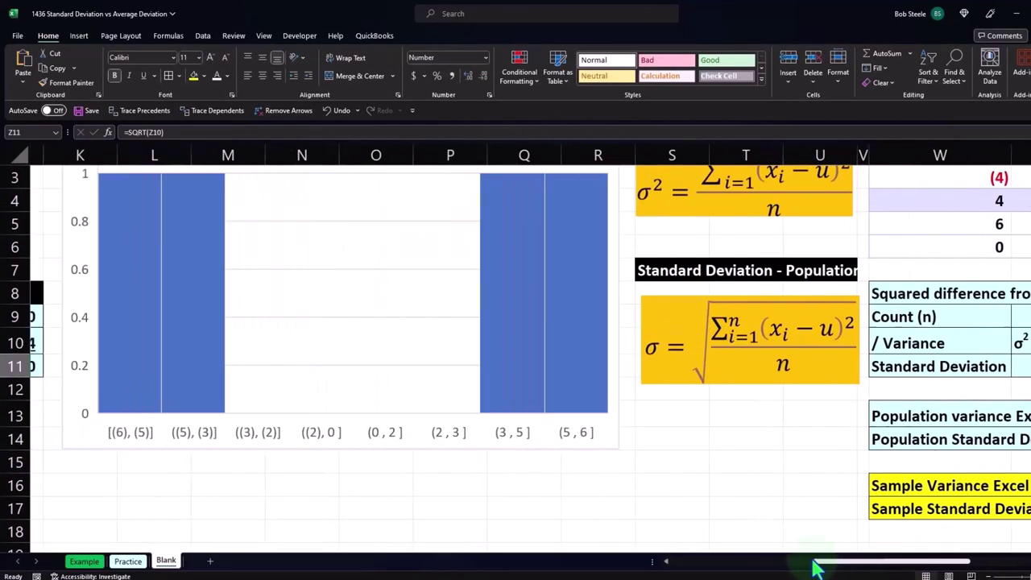
pyautogui.click(481, 364)
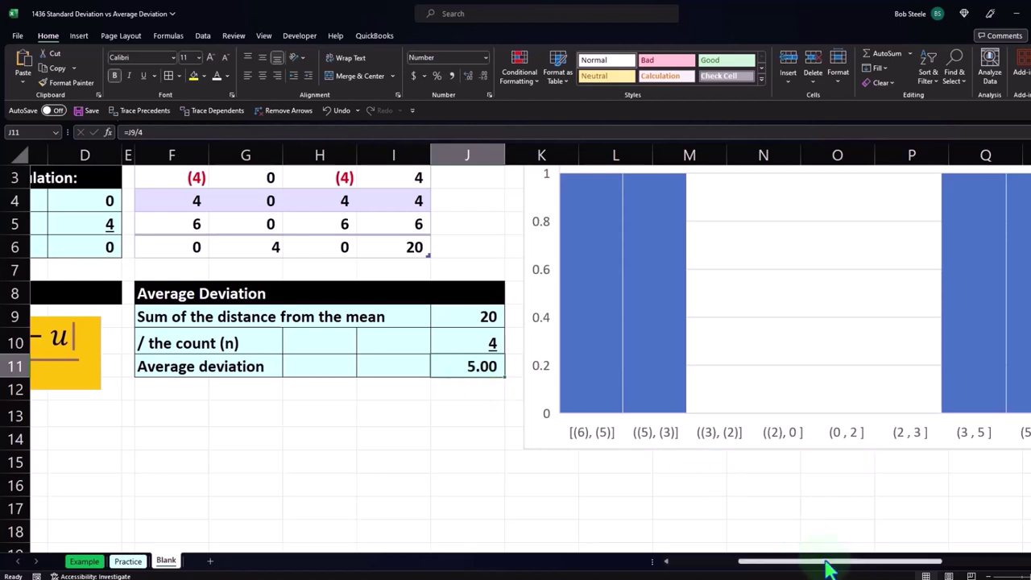
pyautogui.moveTo(828, 562); pyautogui.dragTo(985, 563)
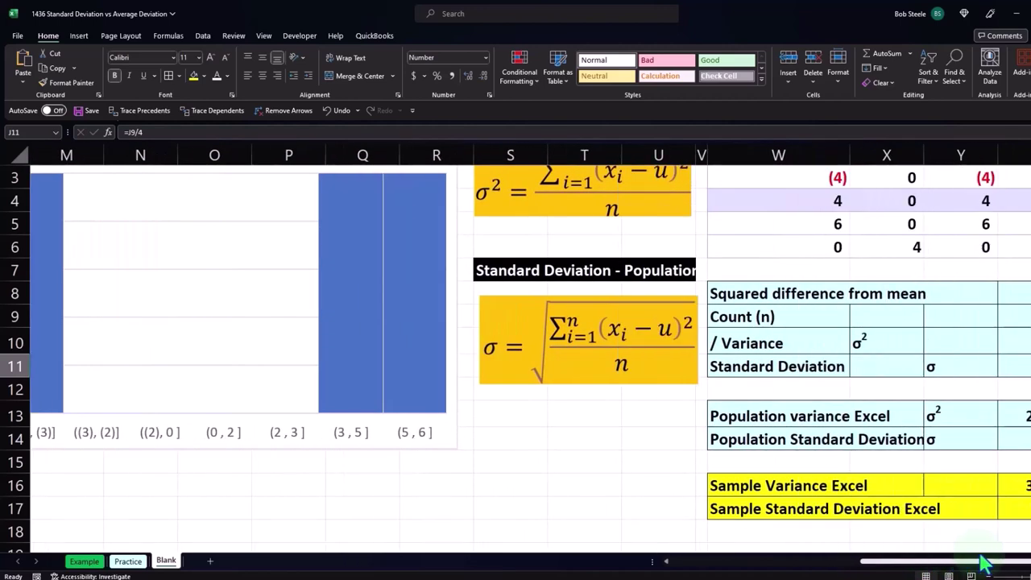
pyautogui.click(999, 390)
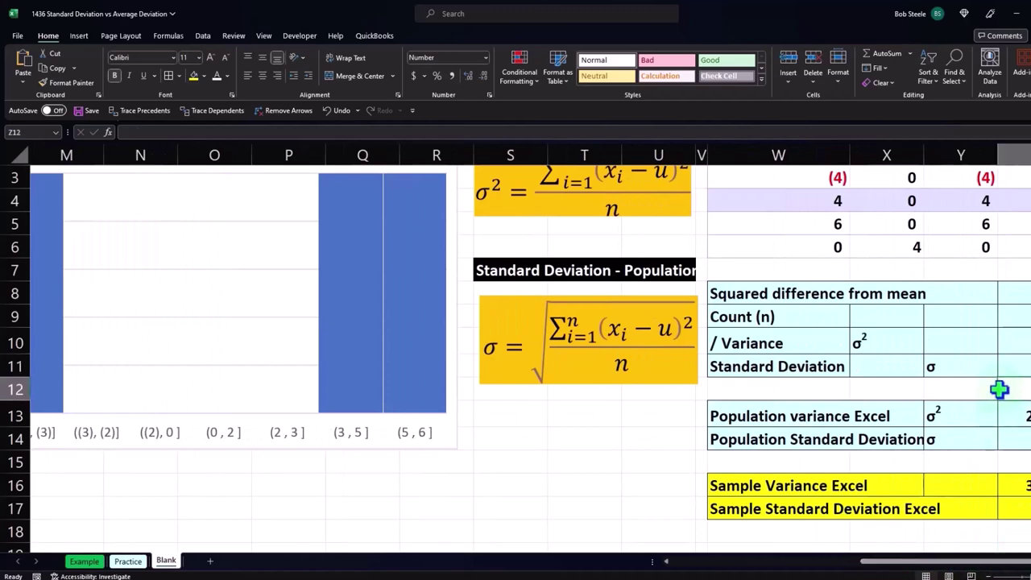
pyautogui.press('Right')
pyautogui.press('Right')
pyautogui.press('Right')
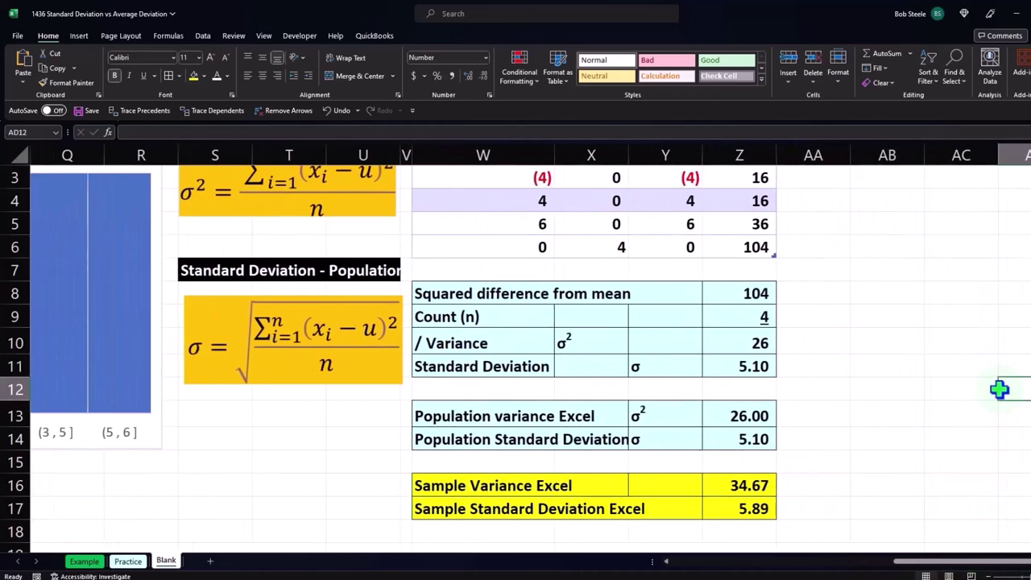
# After rechecking the squared-difference and Mean formulas, narrow column AA to about 7.43 and select W1:W5.
pyautogui.scroll(1, 999, 390)
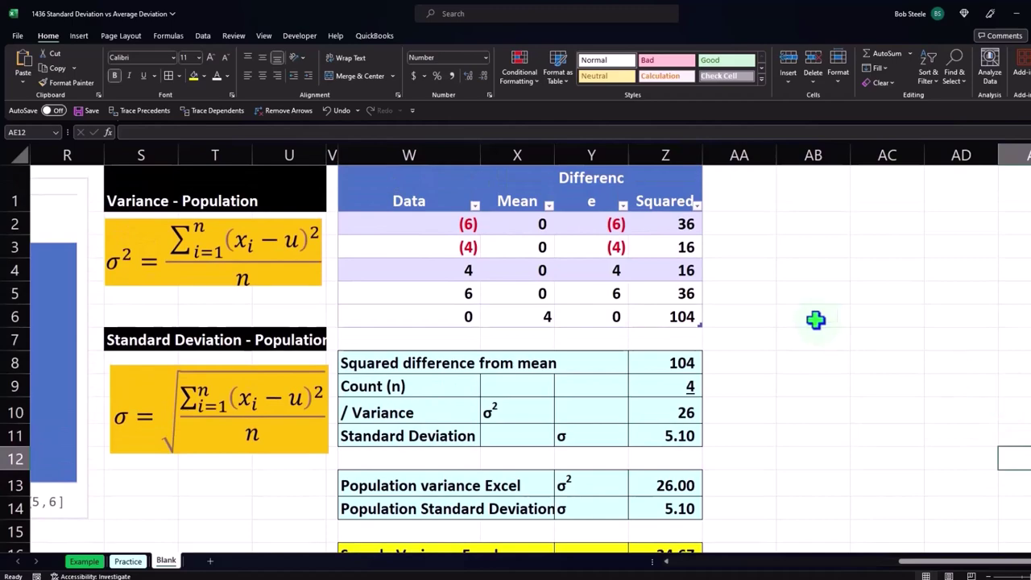
pyautogui.click(683, 228)
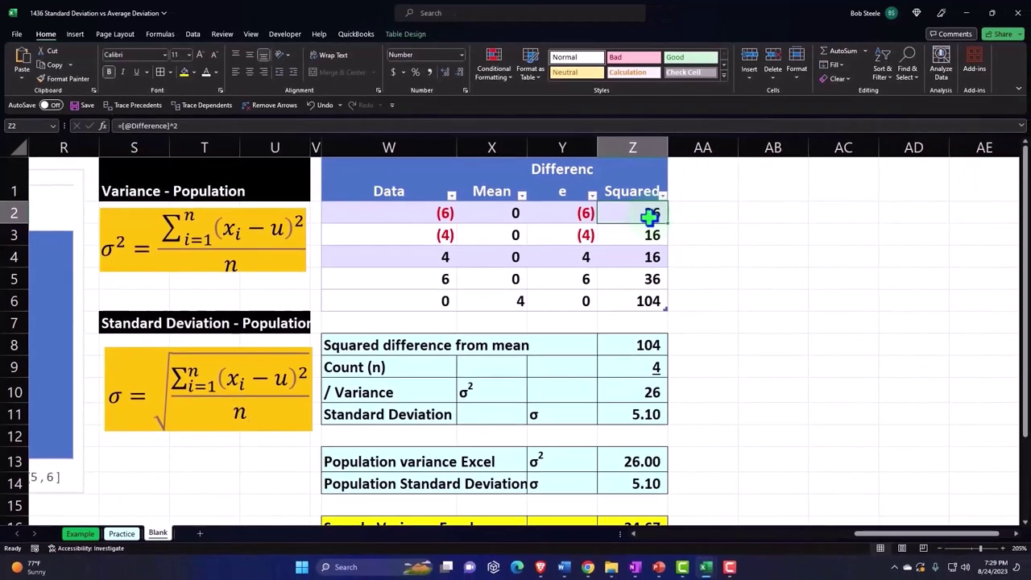
pyautogui.press('Down')
pyautogui.press('Down')
pyautogui.press('Down')
pyautogui.press('Down')
pyautogui.press('Down')
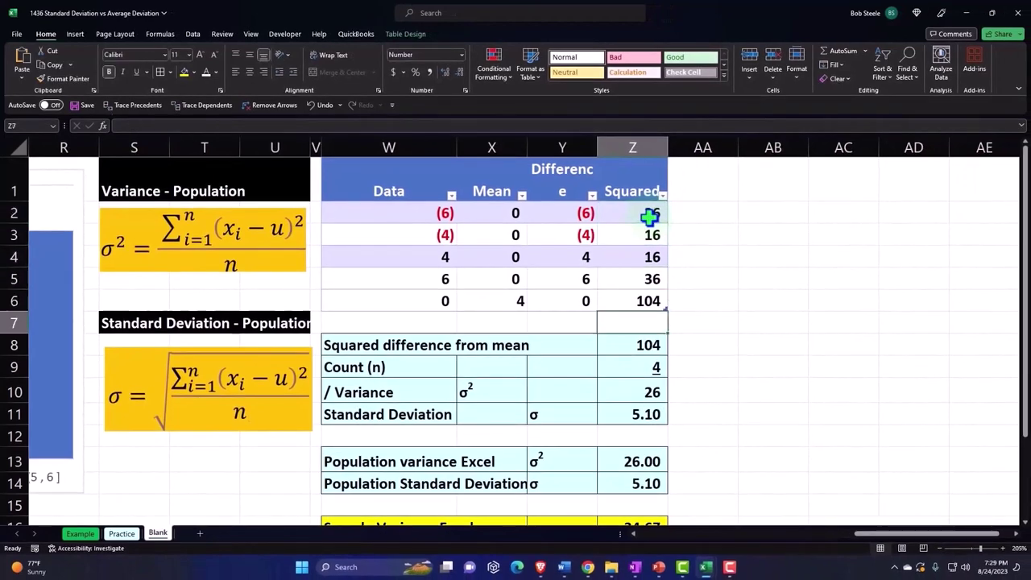
pyautogui.press('Down')
pyautogui.press('Down')
pyautogui.press('Down')
pyautogui.press('Down')
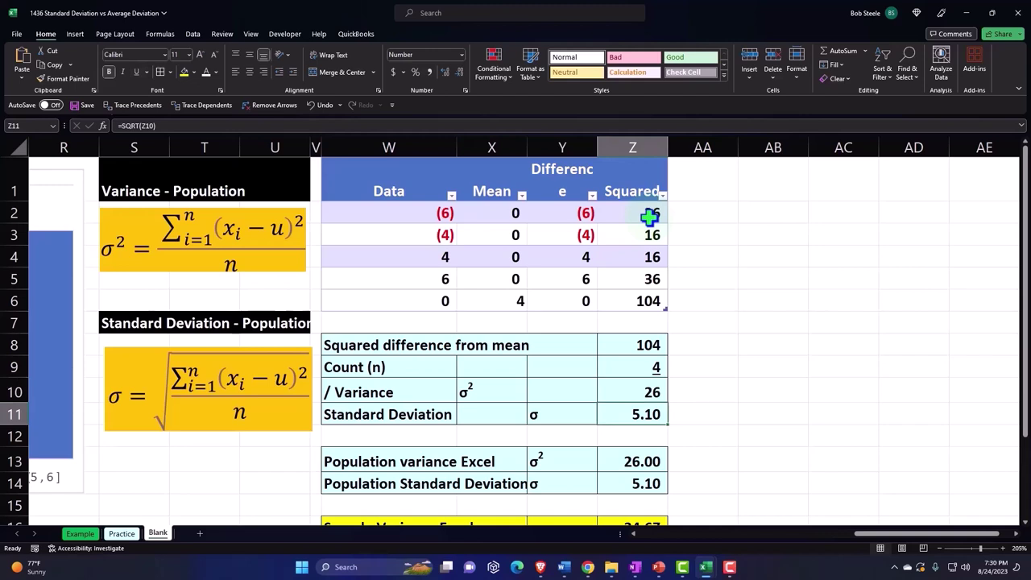
pyautogui.click(504, 213)
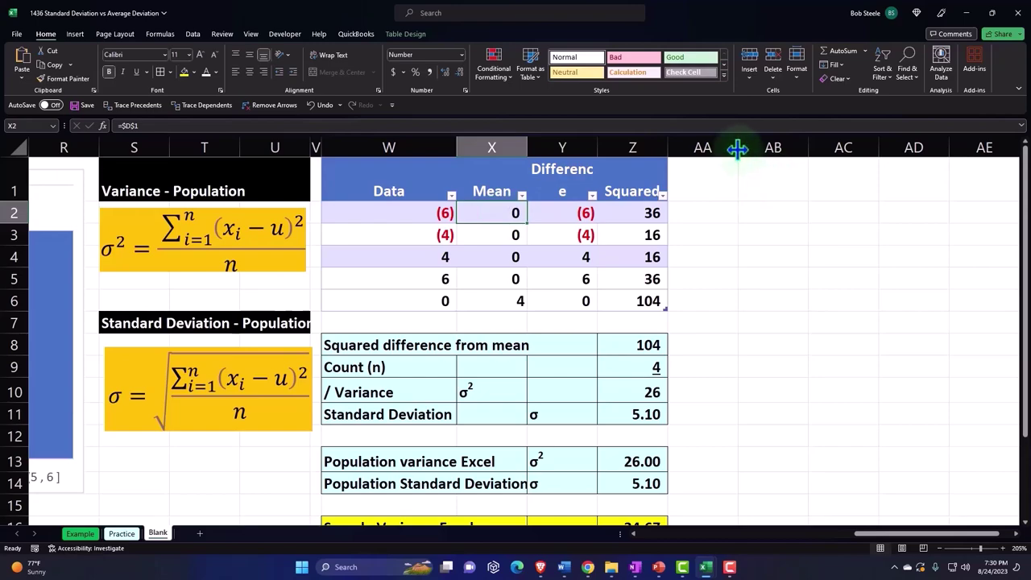
pyautogui.moveTo(738, 149); pyautogui.dragTo(679, 149)
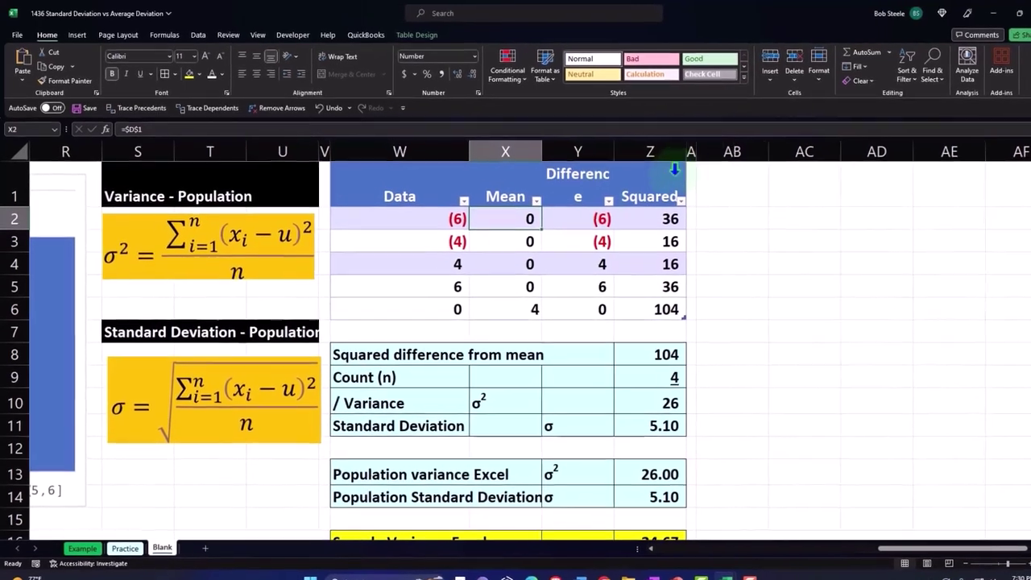
pyautogui.moveTo(409, 199)
pyautogui.mouseDown()
pyautogui.moveTo(411, 315)
pyautogui.moveTo(414, 295)
pyautogui.mouseUp()
# Copy the Data column W1:W5 and paste it at AB1.
pyautogui.hotkey('ctrl', 'c')
pyautogui.hotkey('ctrl', 'q')
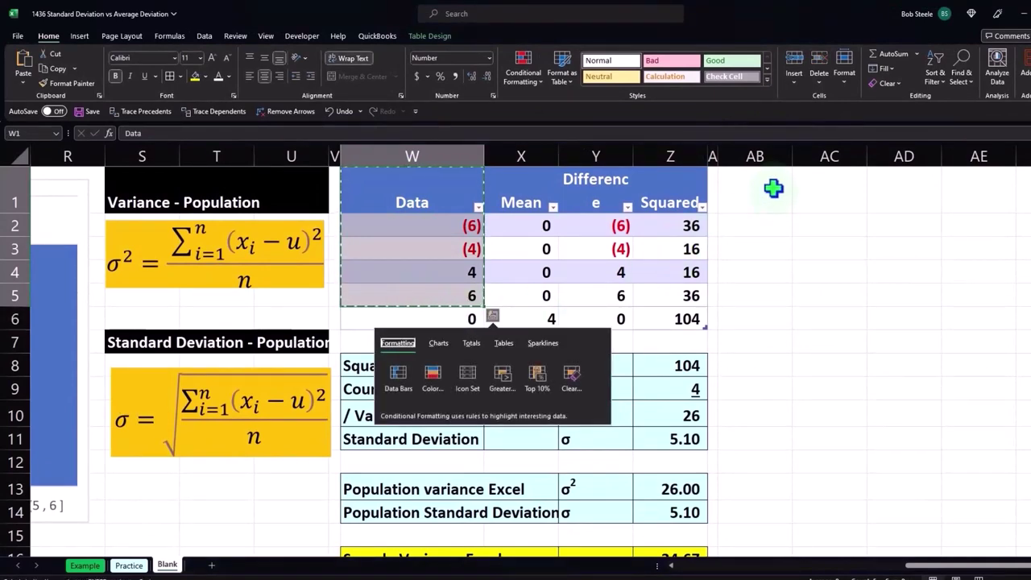
pyautogui.click(773, 188)
pyautogui.rightClick(773, 188)
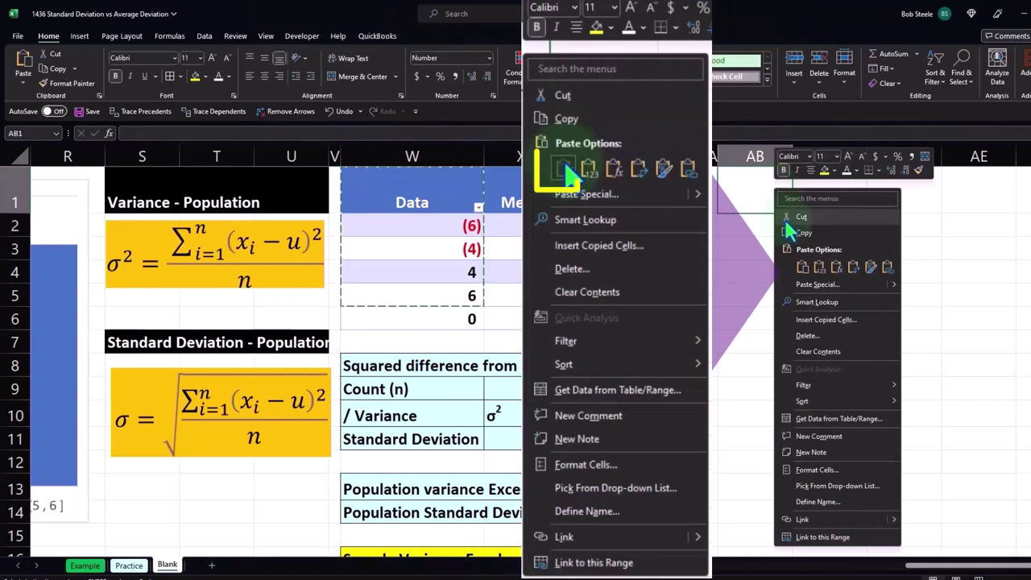
pyautogui.click(808, 274)
# Format the pasted range $AB$1:$AB$5 as a table with headers.
pyautogui.click(787, 276)
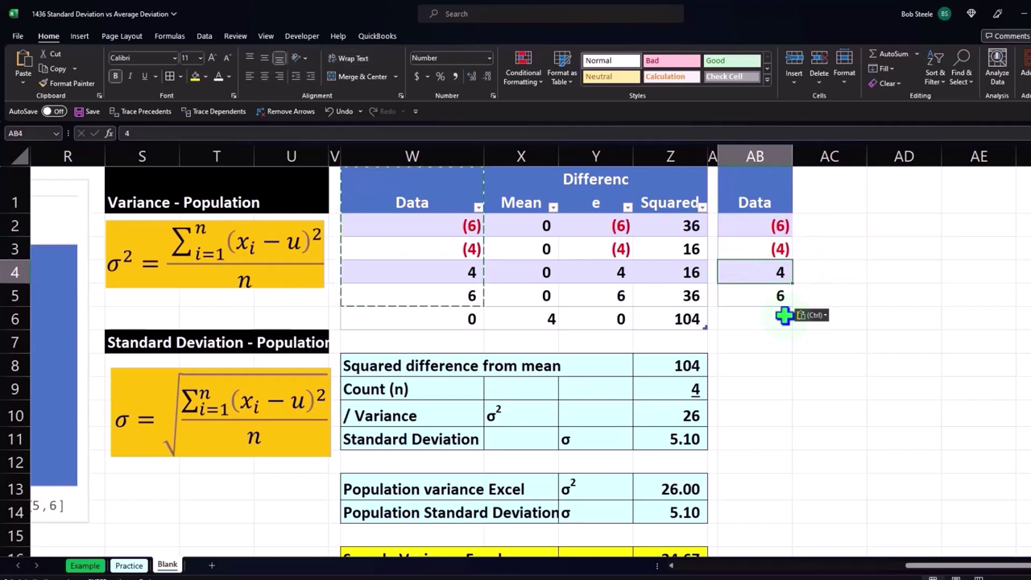
pyautogui.click(80, 36)
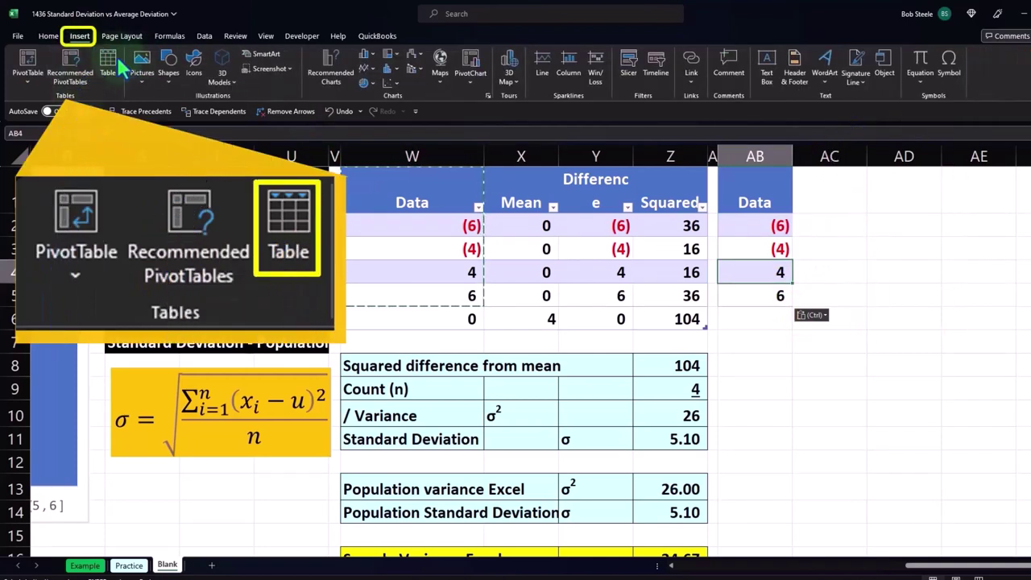
pyautogui.click(108, 63)
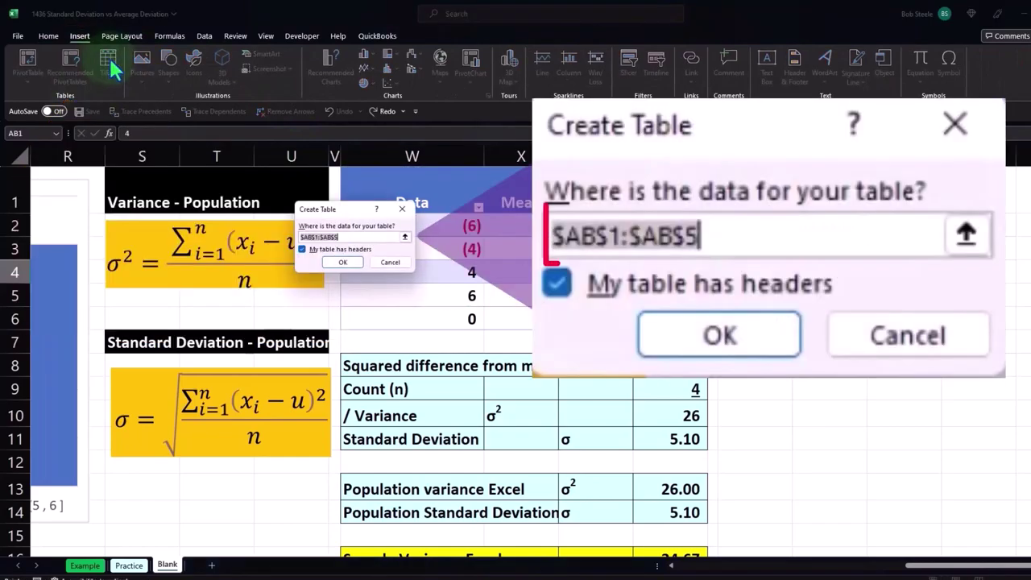
pyautogui.click(355, 268)
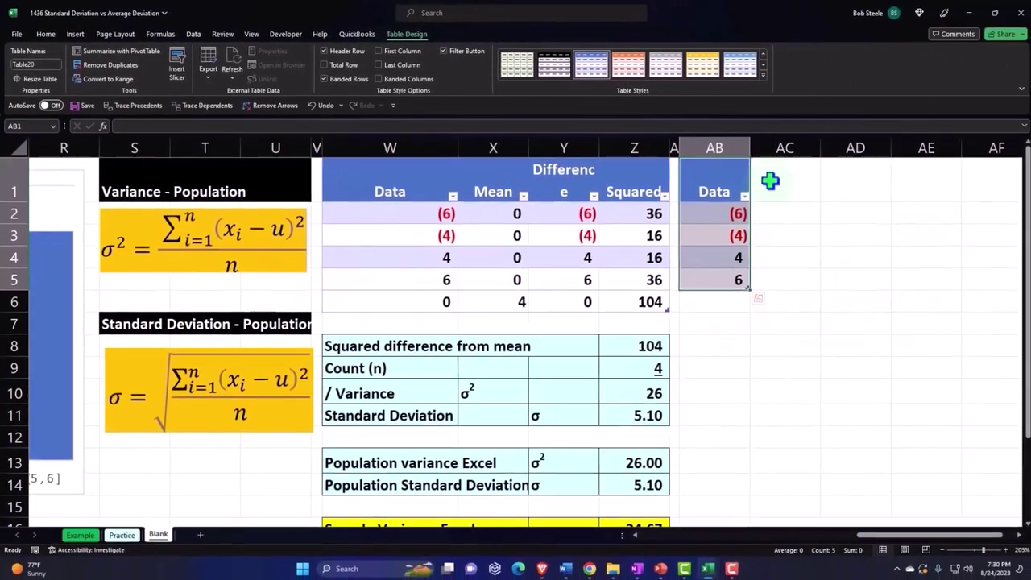
pyautogui.click(770, 181)
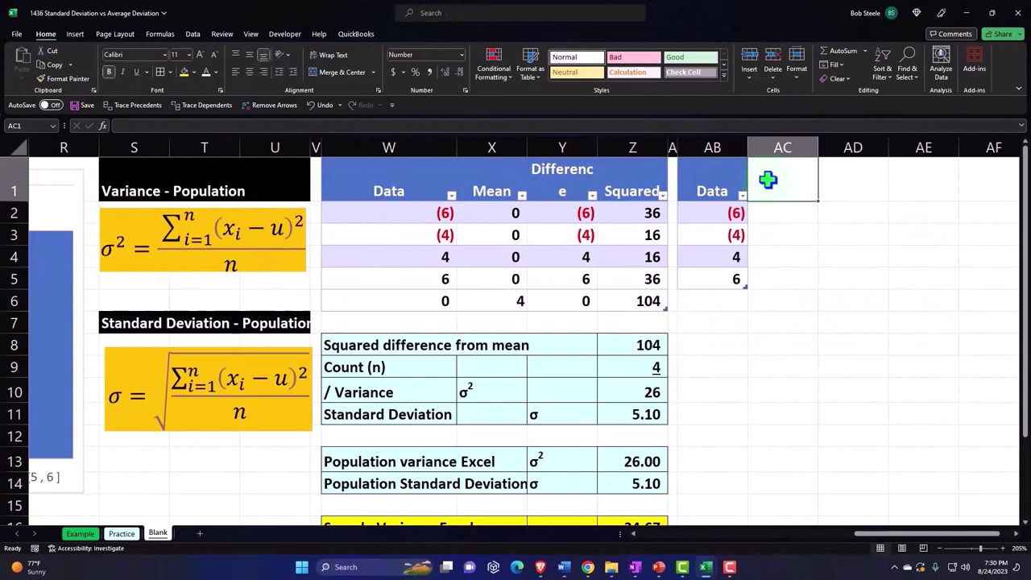
# Add a Point 1 (Not Mean) column of 1s and a Difference column reading -7, -5, 3, 5.
pyautogui.write('P')
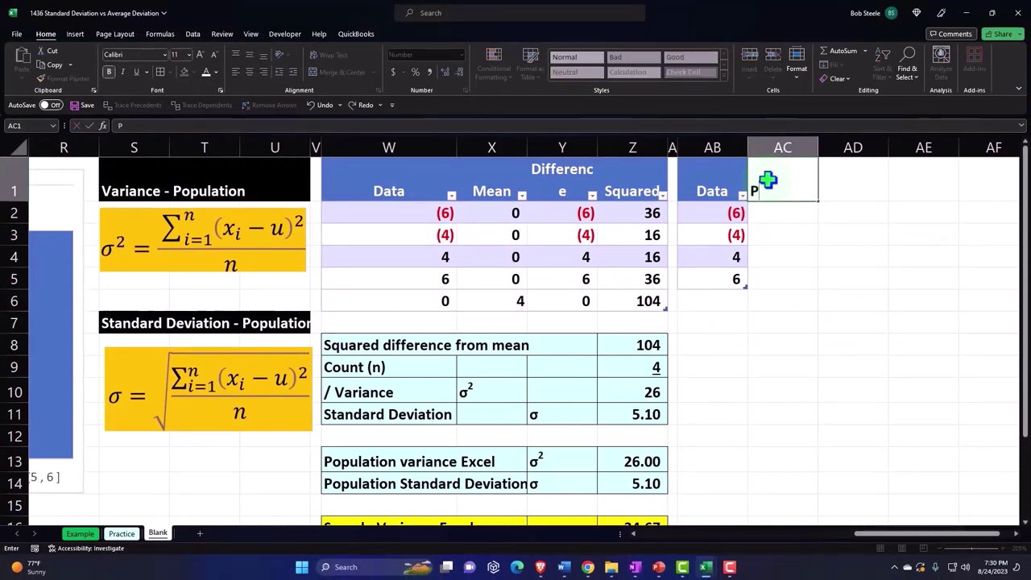
pyautogui.write('int 1 (Not Mean')
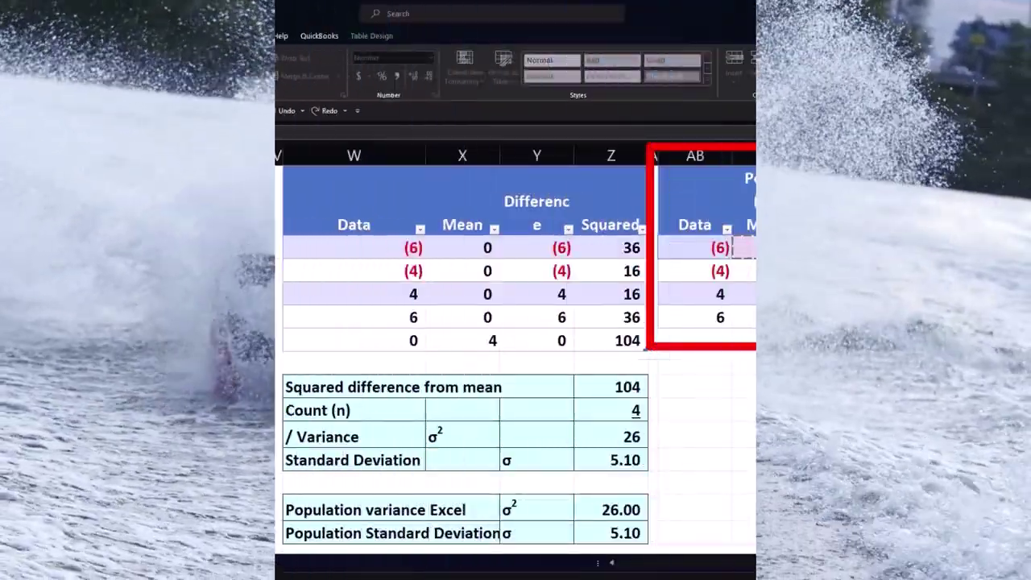
pyautogui.press('Return')
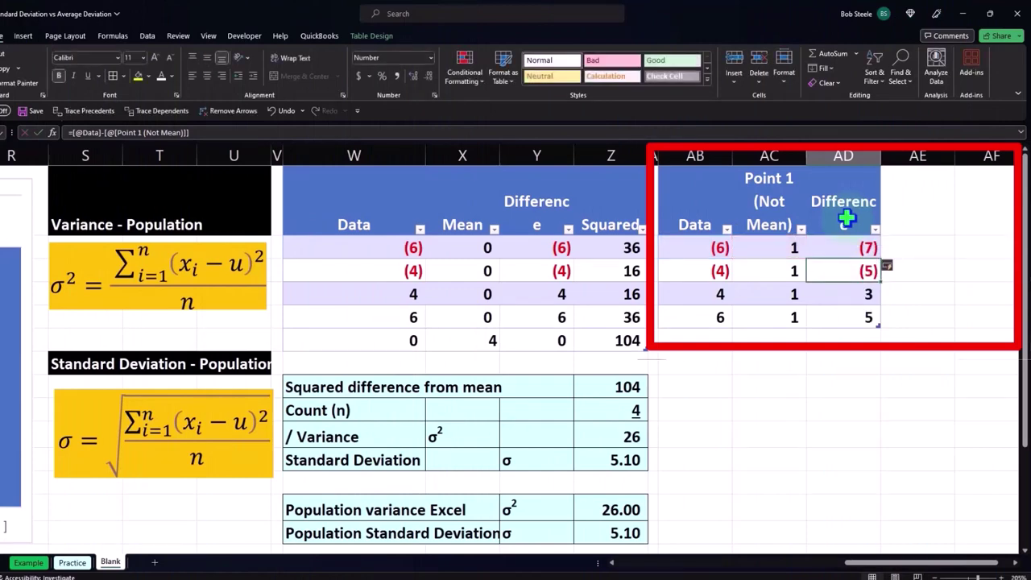
pyautogui.press('Up')
pyautogui.press('Right')
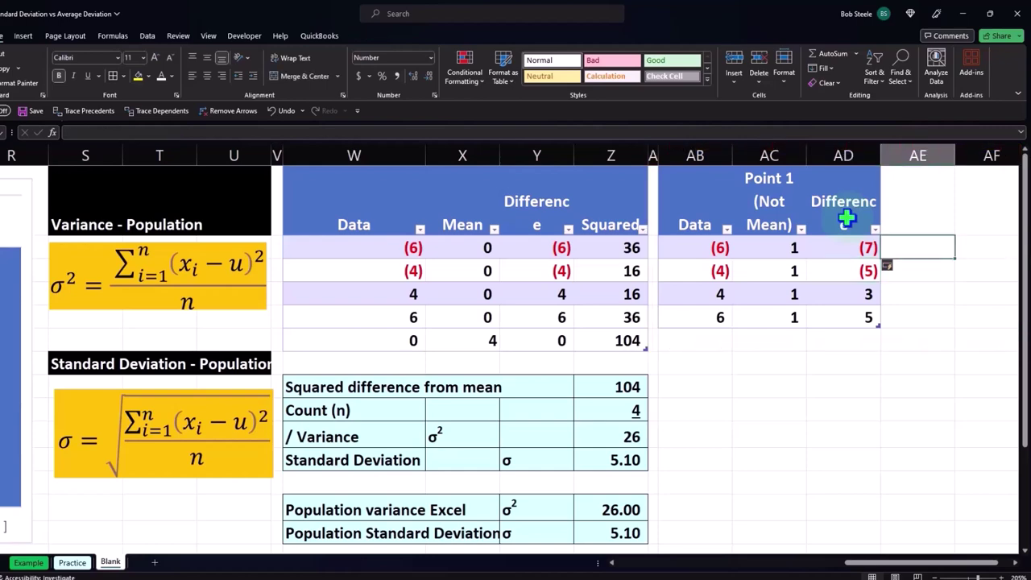
pyautogui.press('Up')
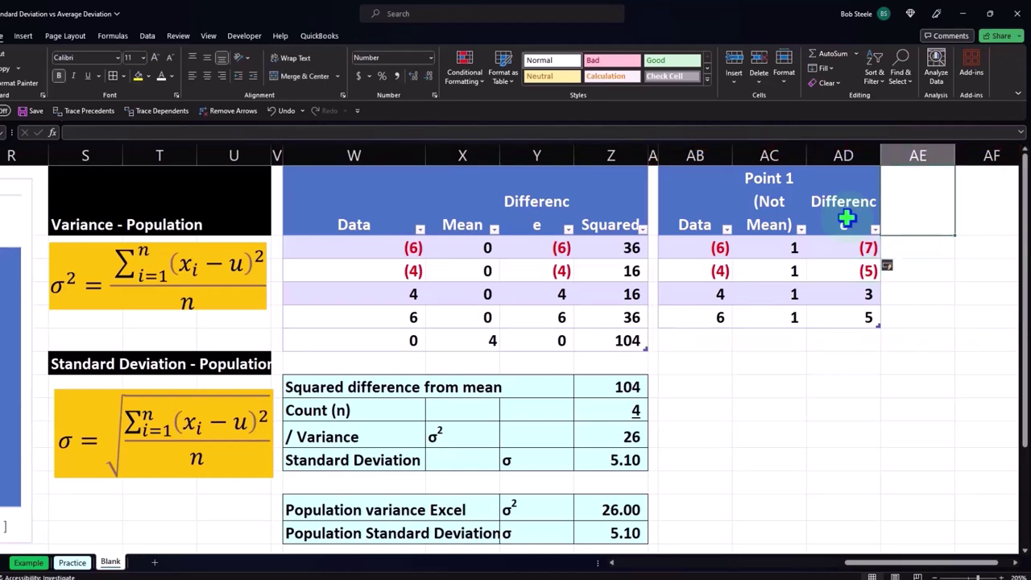
pyautogui.moveTo(934, 562); pyautogui.dragTo(690, 562)
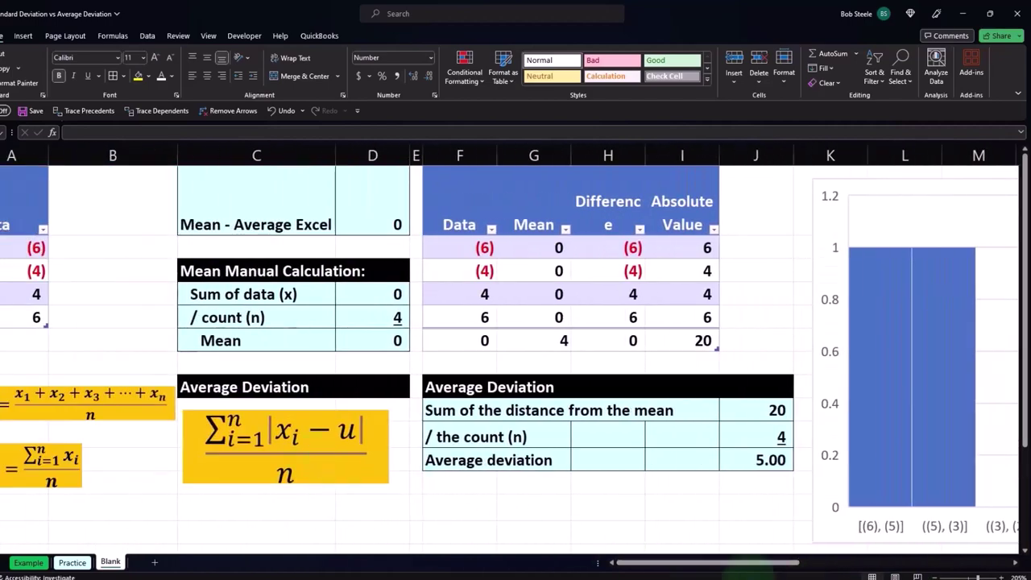
pyautogui.click(886, 564)
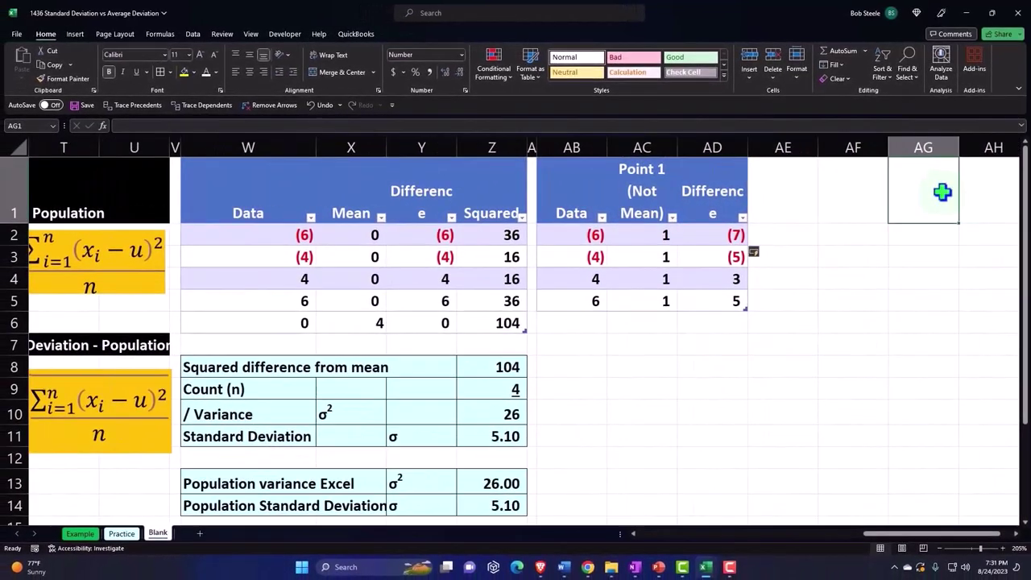
pyautogui.press('Up')
pyautogui.press('Left')
pyautogui.press('Left')
pyautogui.write('Ab')
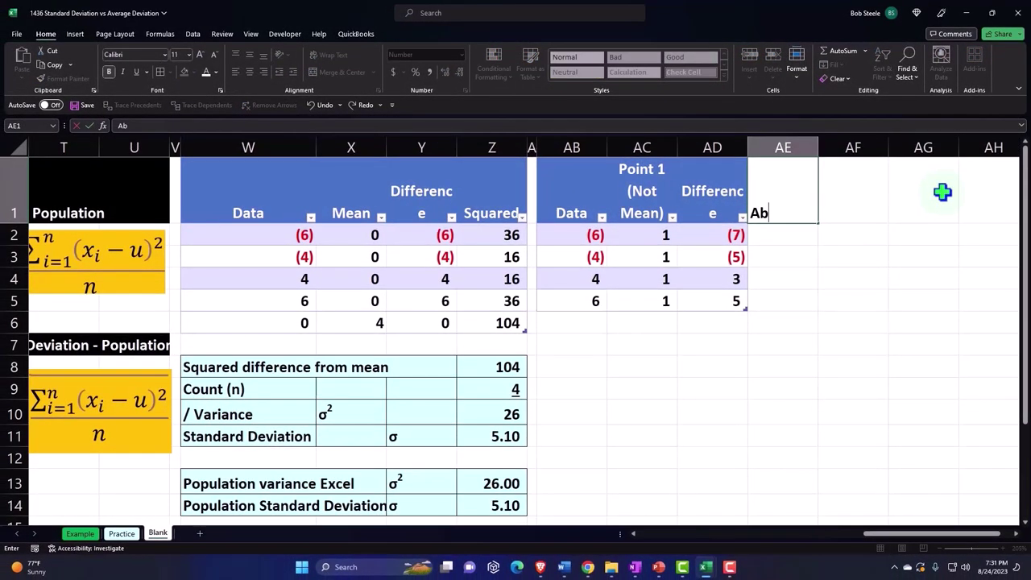
pyautogui.write('solute Va')
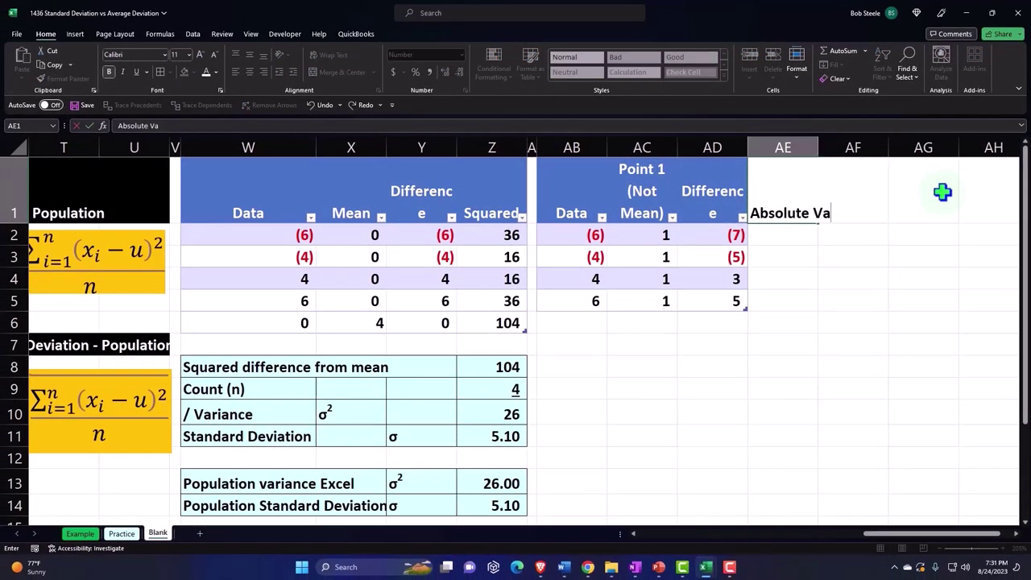
pyautogui.write('lue')
pyautogui.press('Return')
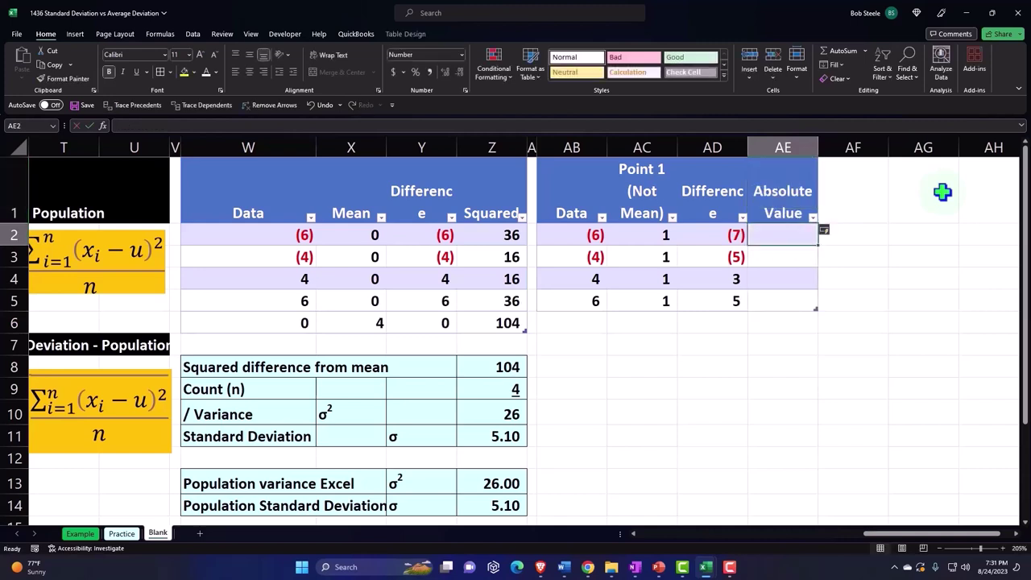
pyautogui.write('=abs')
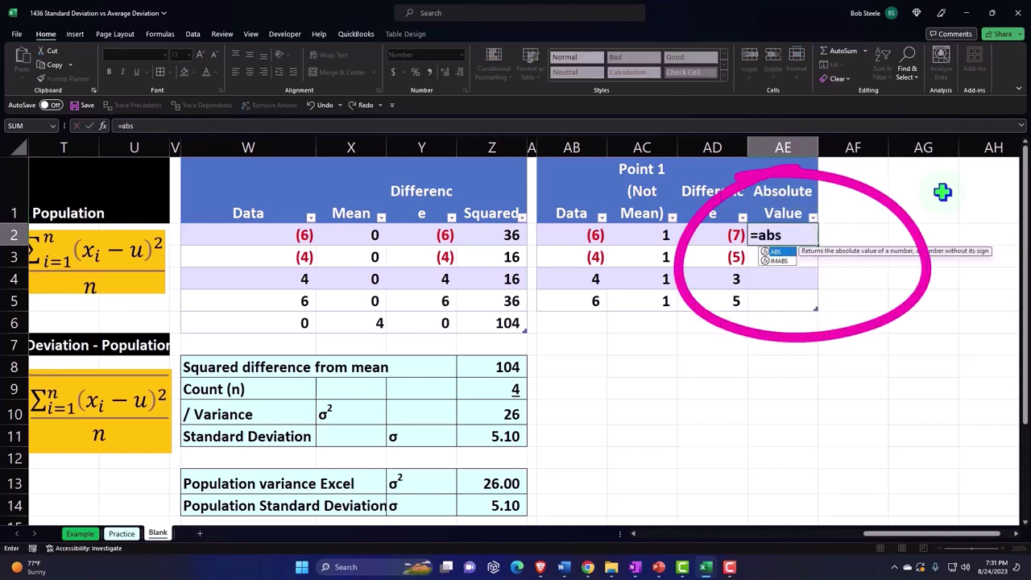
pyautogui.doubleClick(776, 252)
pyautogui.click(731, 235)
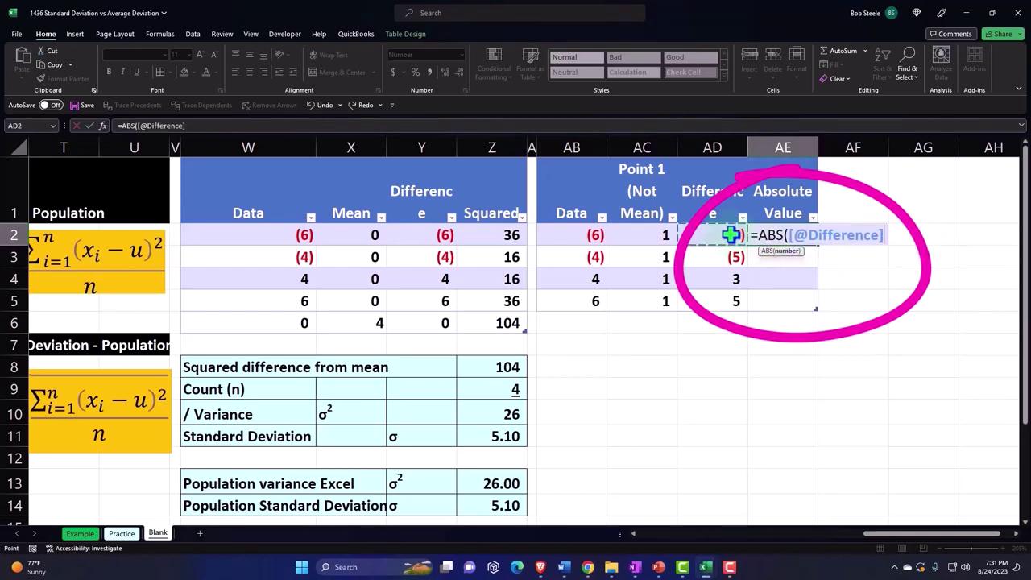
pyautogui.press('Return')
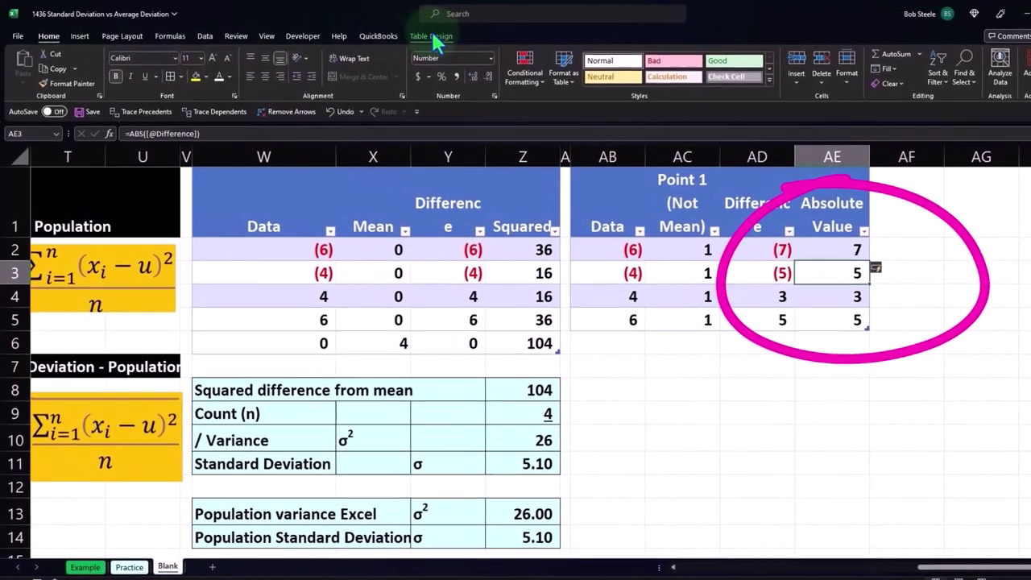
pyautogui.click(422, 36)
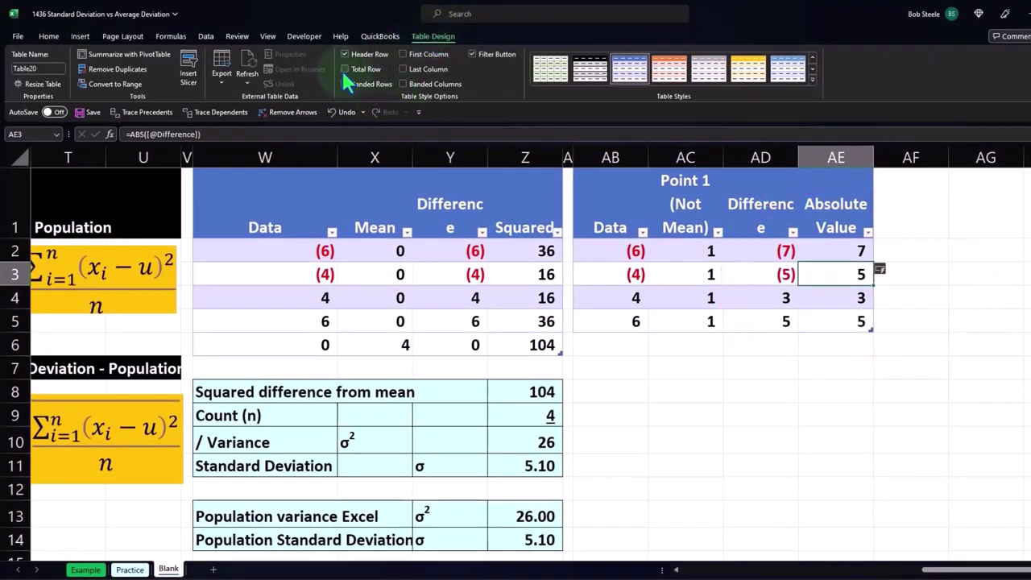
# Turn on Total Row and set Average for Data, Count for Point 1 and Sum for Difference.
pyautogui.click(345, 69)
pyautogui.click(345, 70)
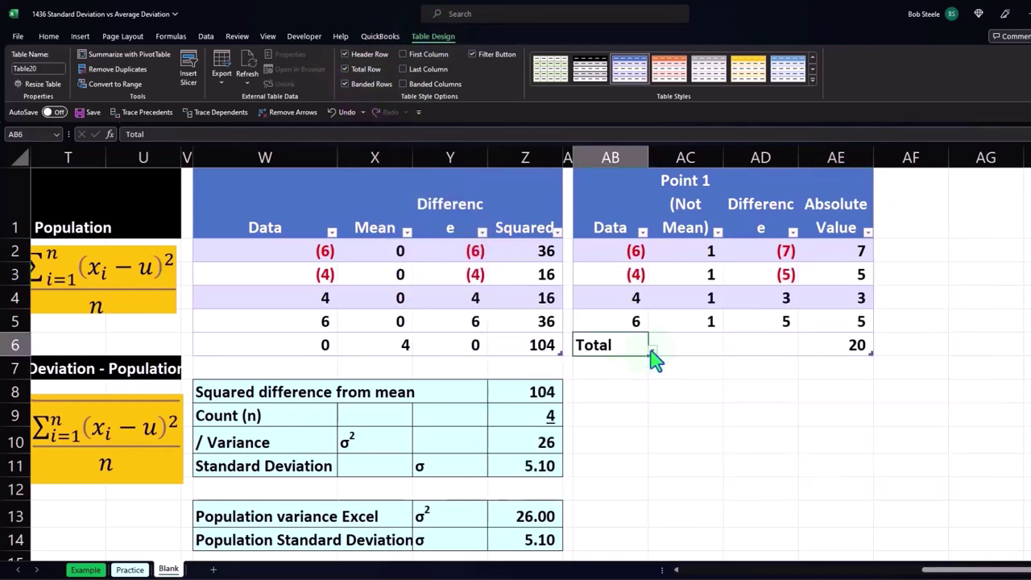
pyautogui.click(653, 352)
pyautogui.click(625, 380)
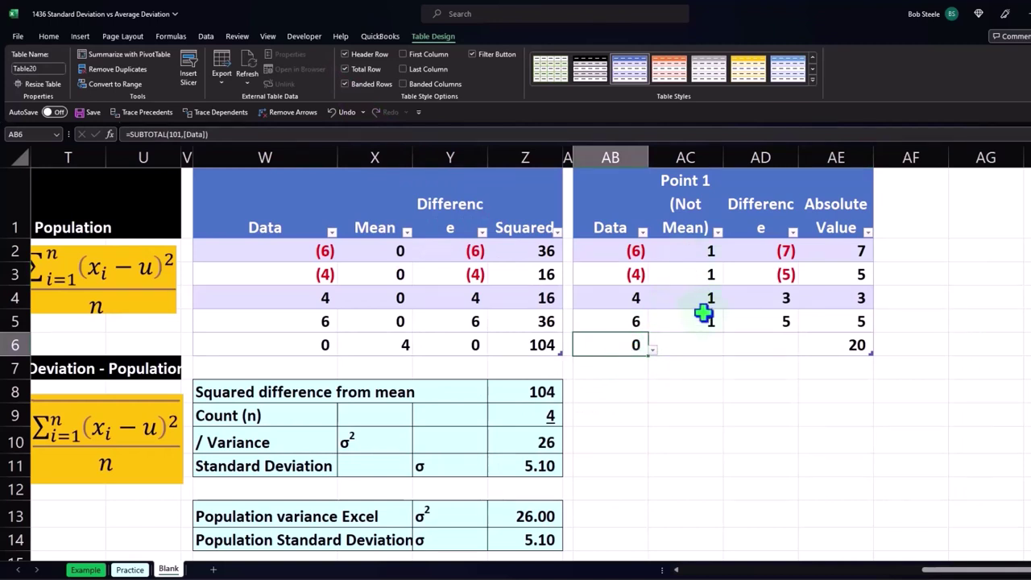
pyautogui.click(707, 347)
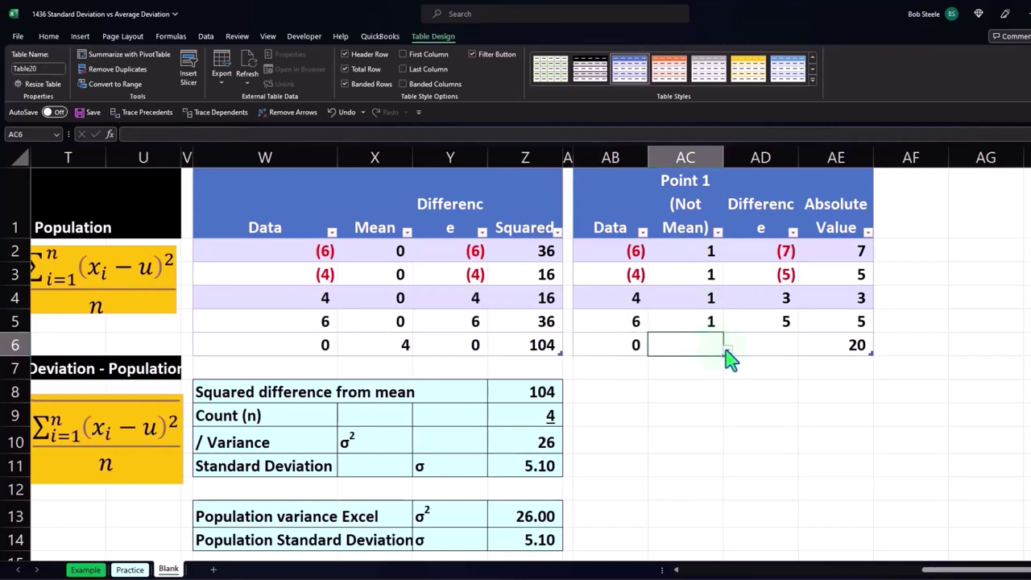
pyautogui.click(728, 353)
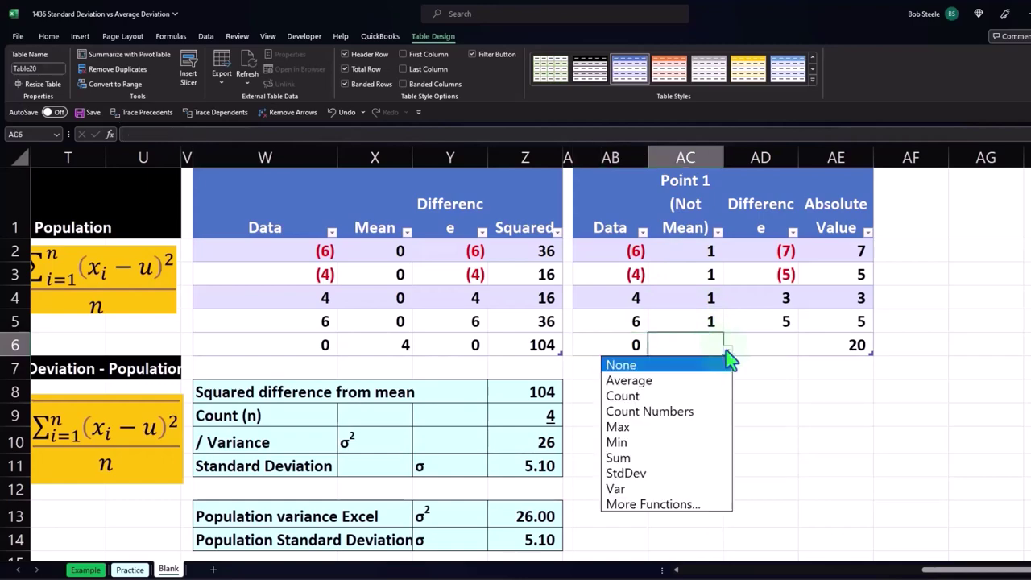
pyautogui.click(702, 398)
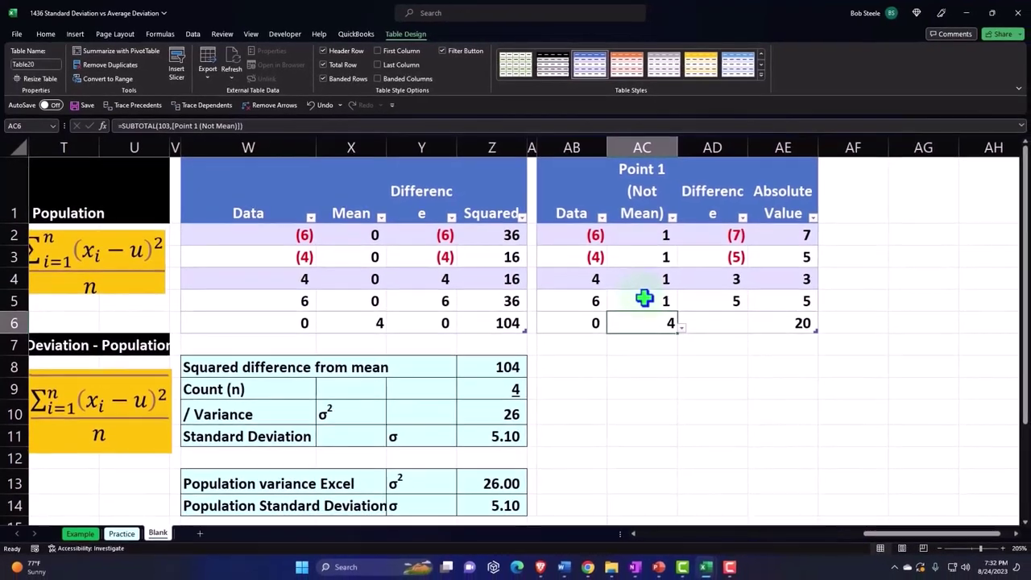
pyautogui.click(749, 326)
pyautogui.click(752, 329)
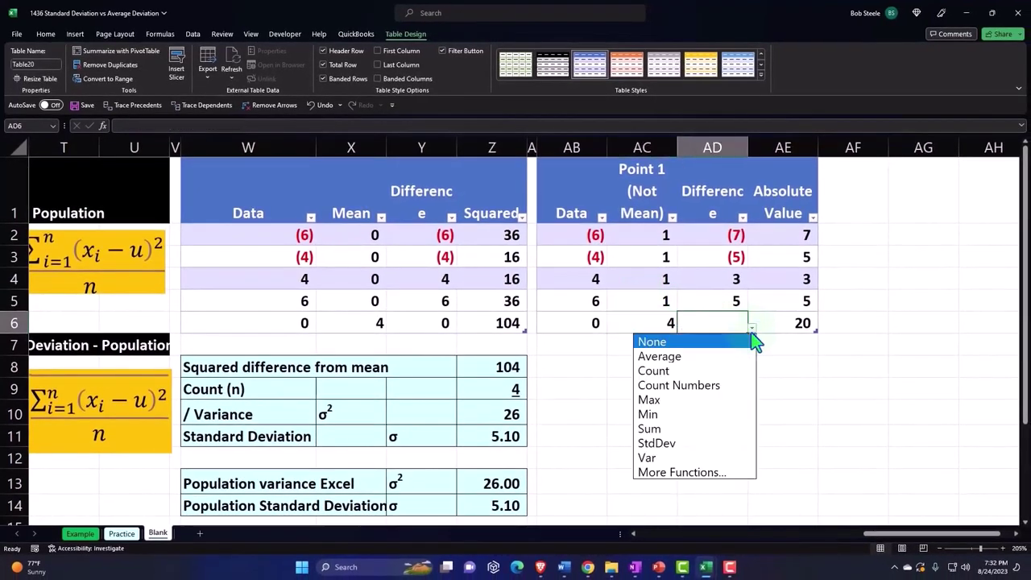
pyautogui.click(725, 429)
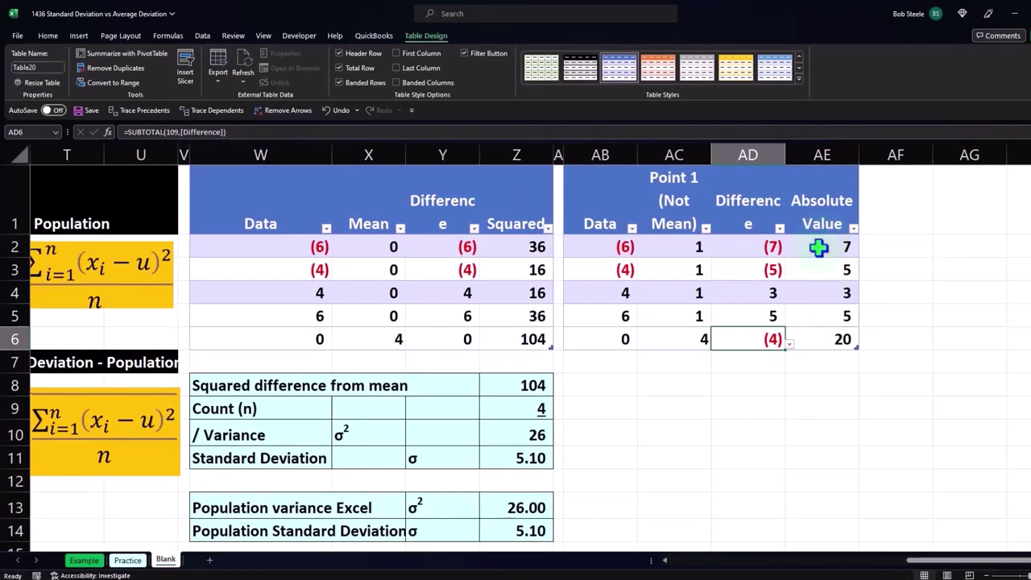
# Compare the Point 1 Absolute Value total with the first table's total of 20.
pyautogui.click(821, 334)
pyautogui.moveTo(930, 560); pyautogui.dragTo(805, 560)
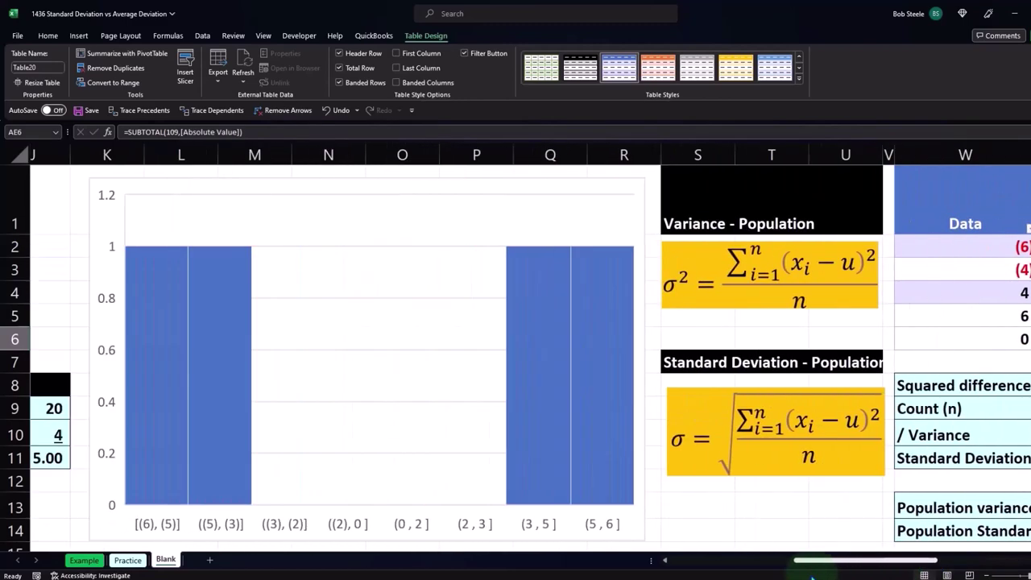
pyautogui.click(465, 339)
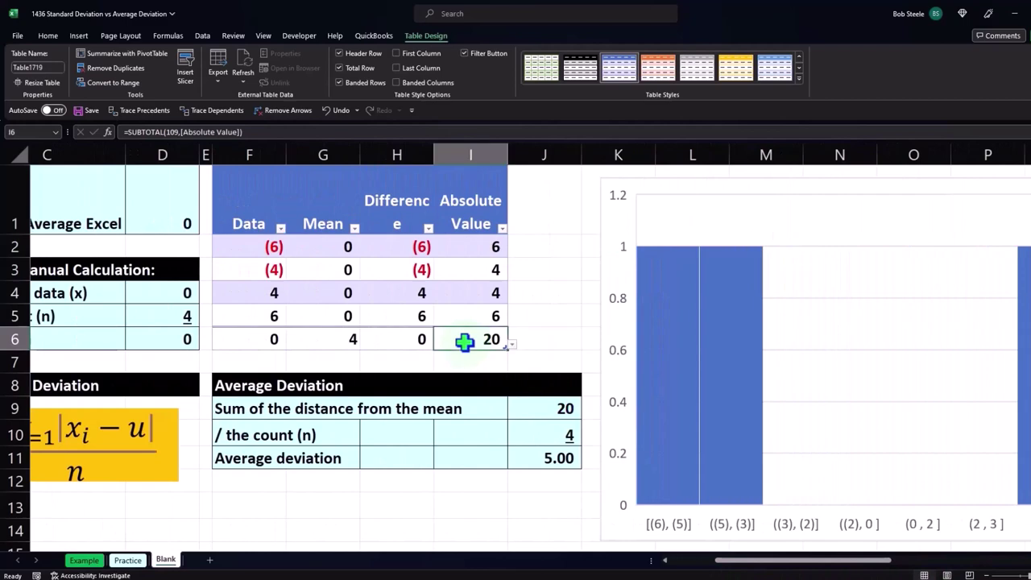
pyautogui.moveTo(778, 562)
pyautogui.mouseDown()
pyautogui.moveTo(820, 573)
pyautogui.moveTo(971, 574)
pyautogui.mouseUp()
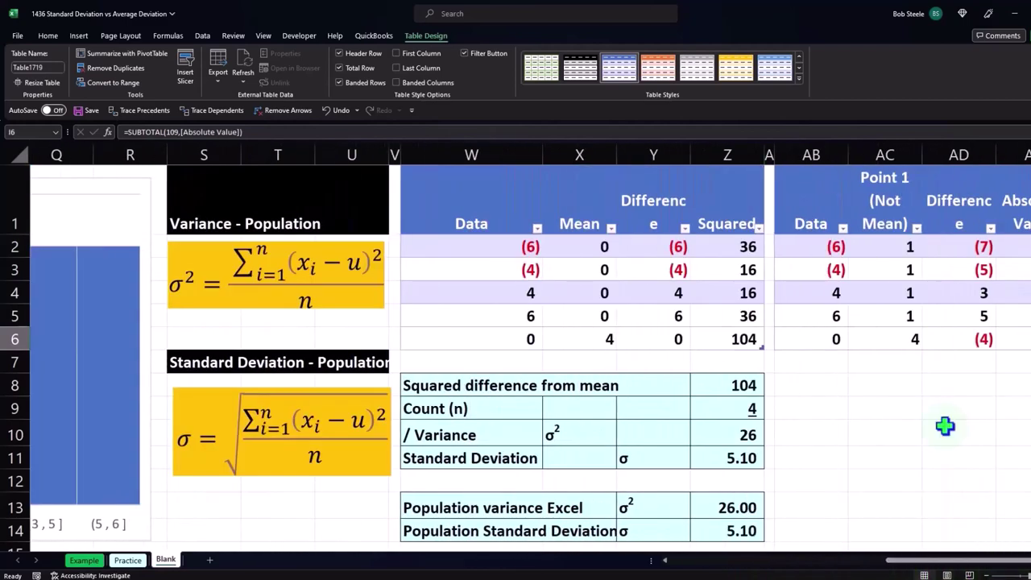
pyautogui.click(884, 385)
pyautogui.press('Right')
pyautogui.hscroll(5, 904, 290)
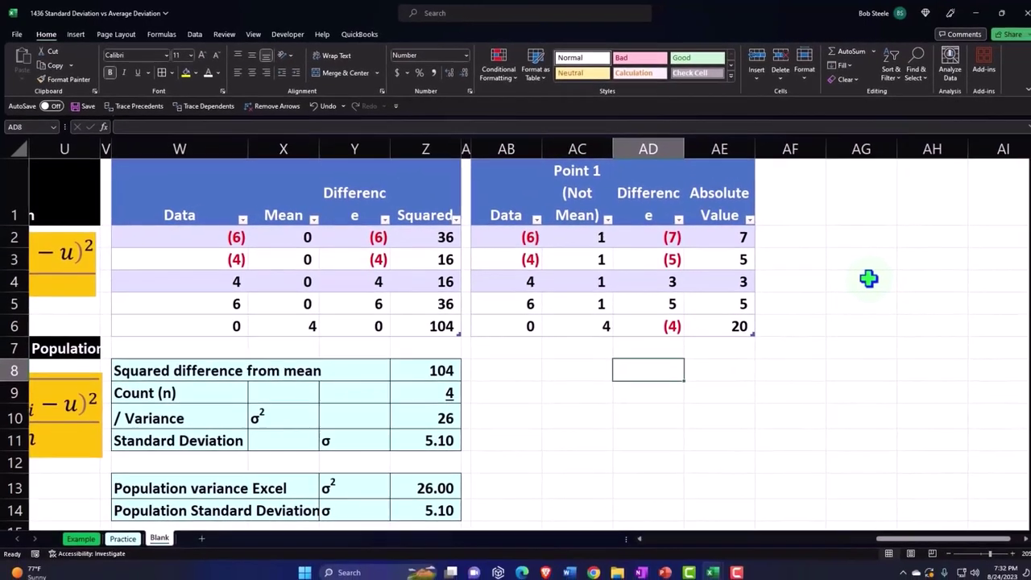
# Label 'Sum of distance from point' below the table and AutoSum it to 20.
pyautogui.click(497, 366)
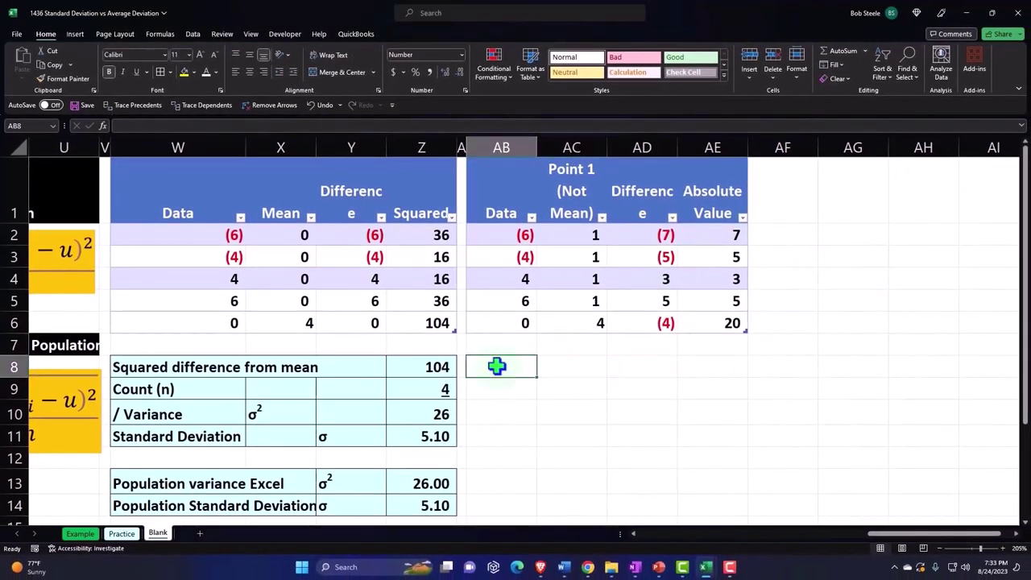
pyautogui.write('Sum of distance from point')
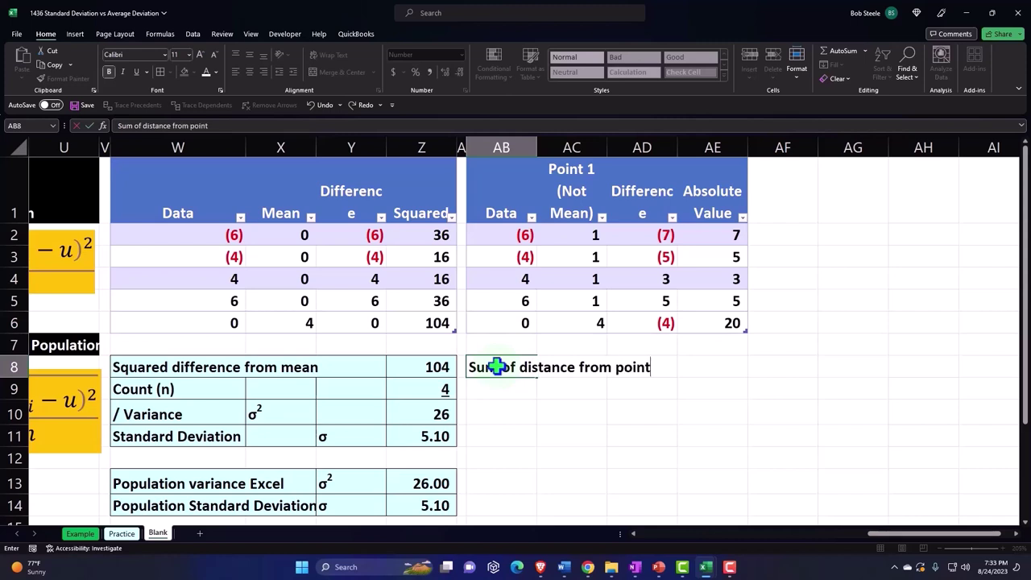
pyautogui.press('Tab')
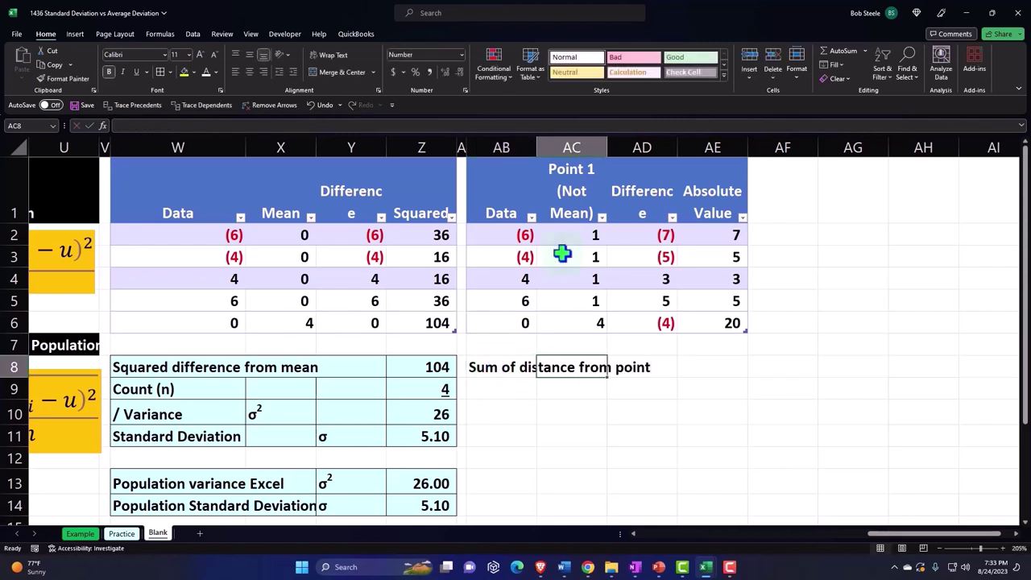
pyautogui.press('Right')
pyautogui.press('Right')
pyautogui.press('Right')
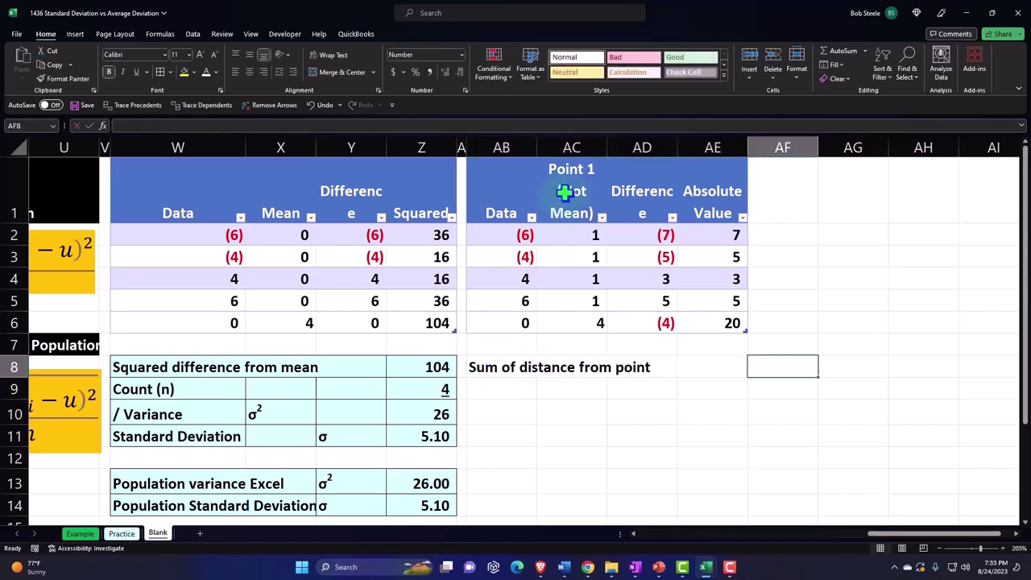
pyautogui.press('Left')
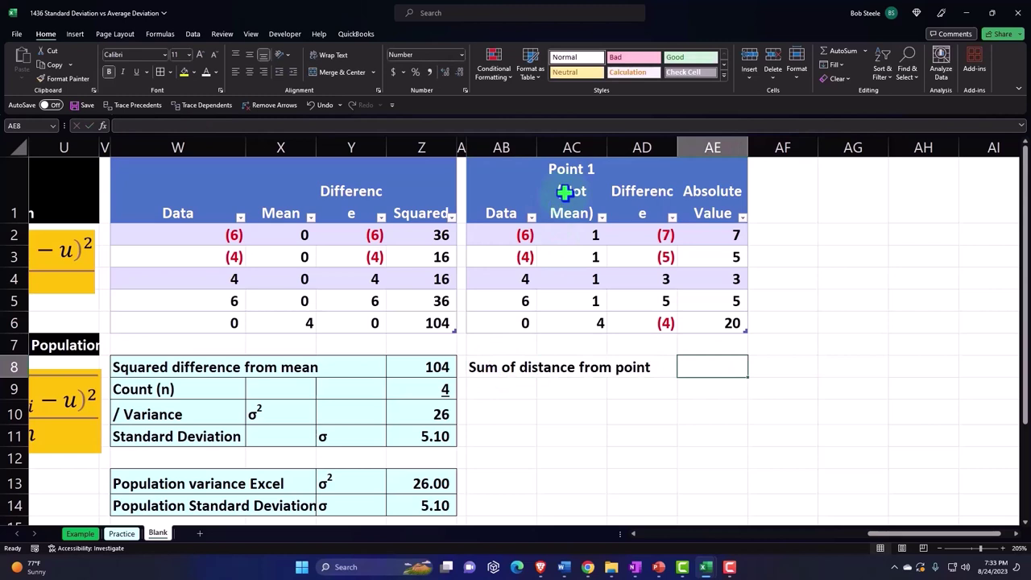
pyautogui.hotkey('alt', '=')
pyautogui.press('Return')
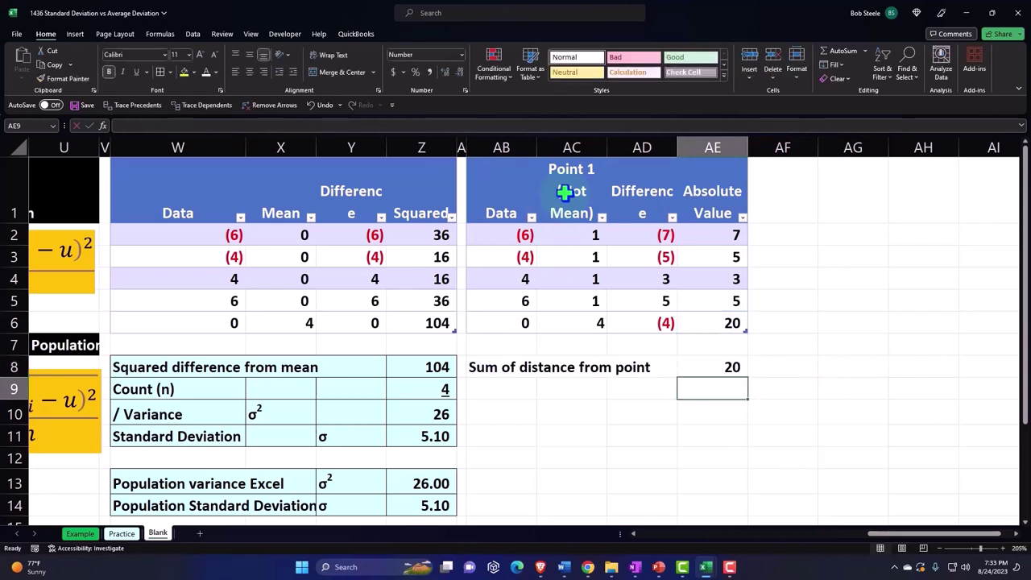
# Label the count row, enter =AE8/AE9 and show it with two decimals as 5.00.
pyautogui.press('Left')
pyautogui.press('Left')
pyautogui.press('Left')
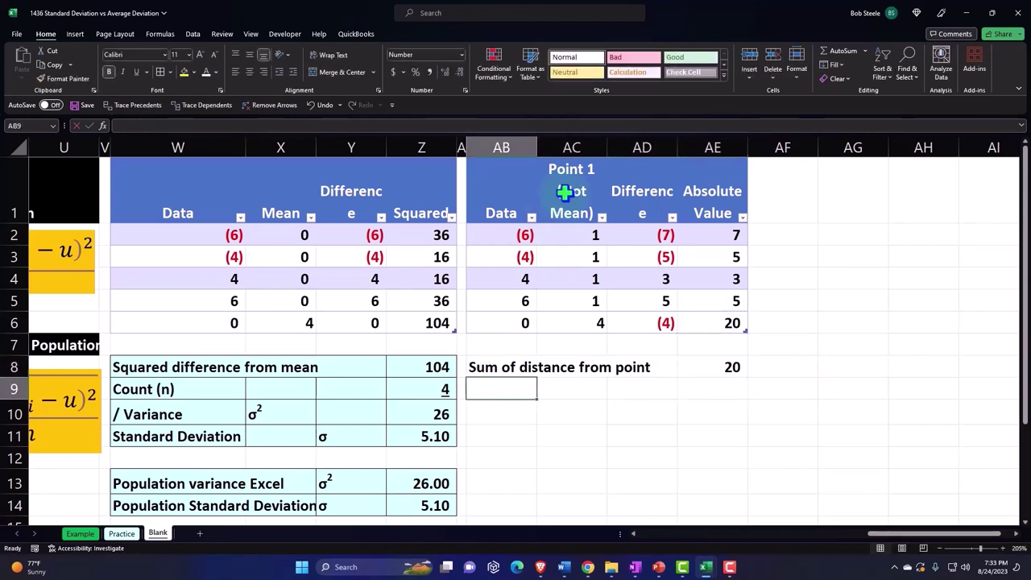
pyautogui.write("'/")
pyautogui.write(' count (n')
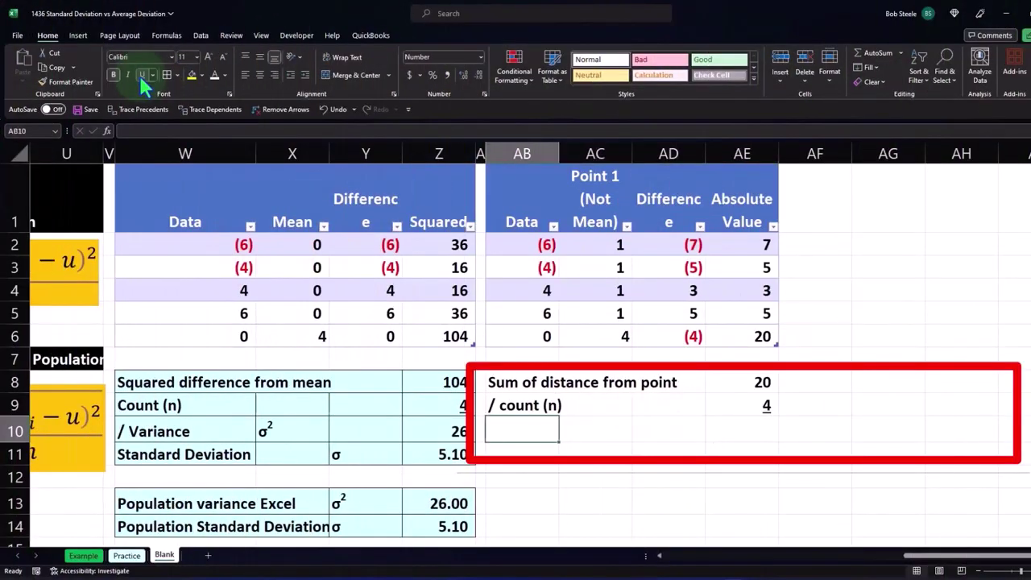
pyautogui.press('Right')
pyautogui.press('Right')
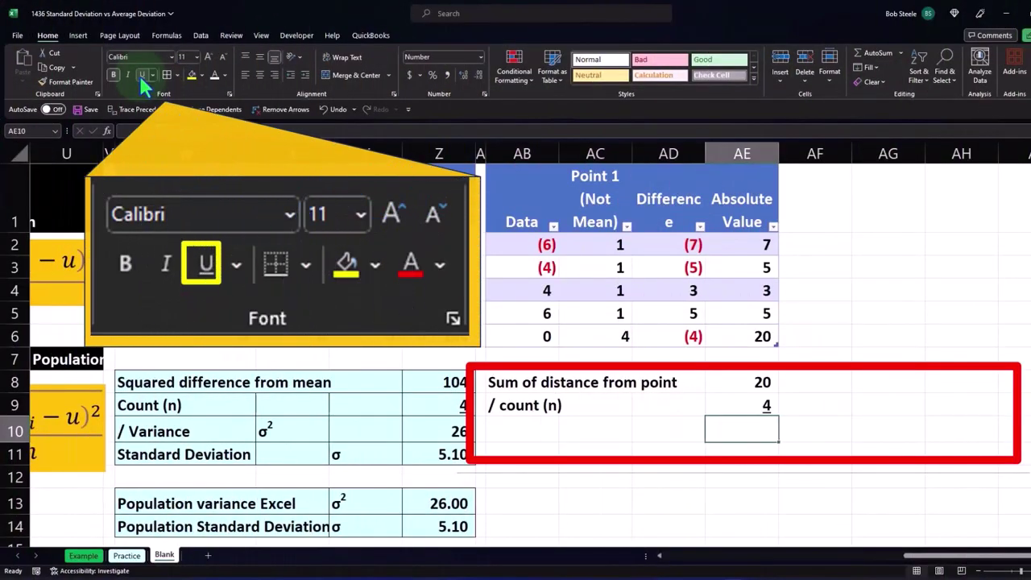
pyautogui.write('=')
pyautogui.press('Up')
pyautogui.press('Up')
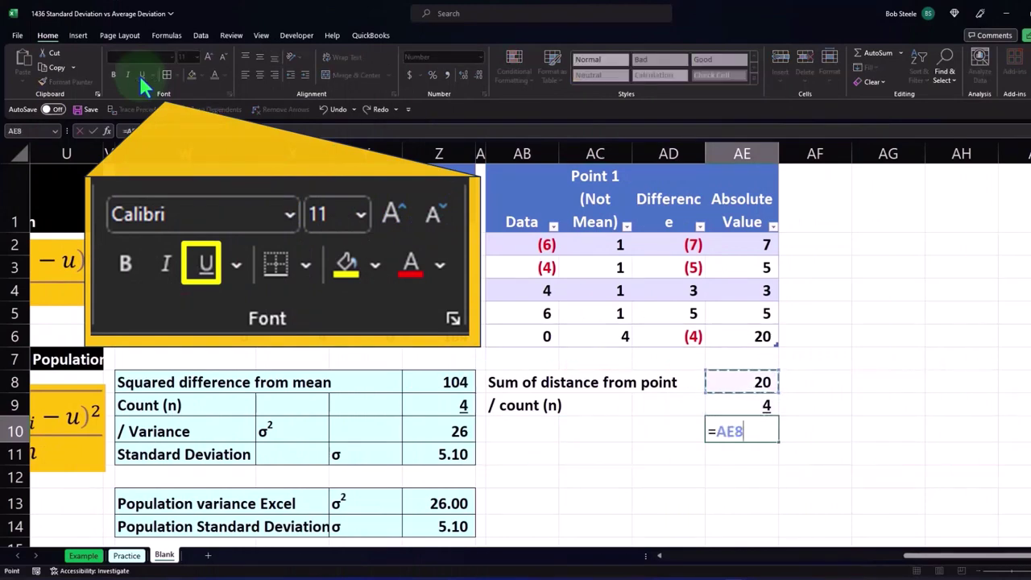
pyautogui.write('/')
pyautogui.press('Up')
pyautogui.hotkey('ctrl', 'Return')
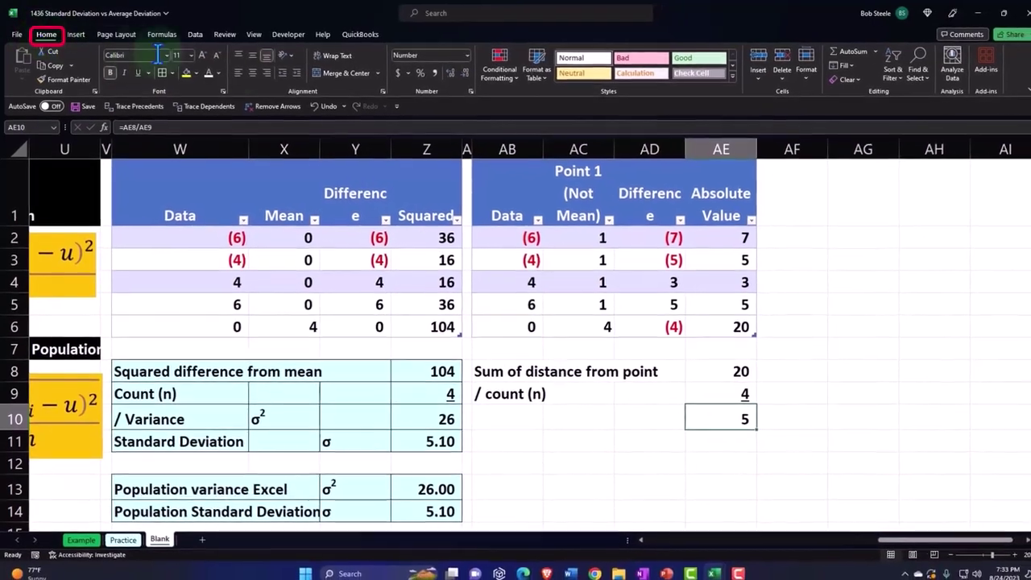
pyautogui.click(448, 71)
pyautogui.click(448, 71)
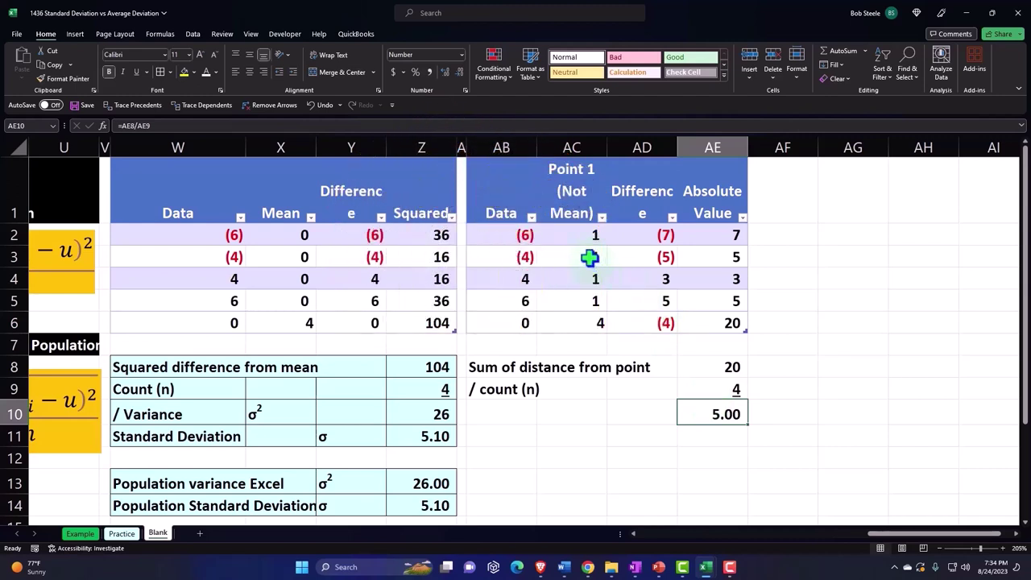
pyautogui.click(590, 257)
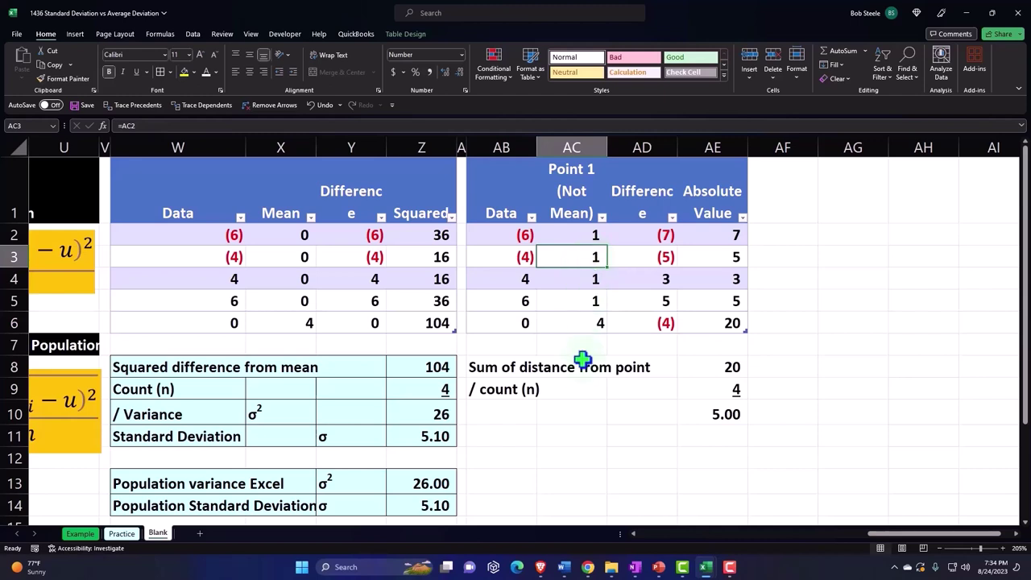
# Give the summary block AB8:AE10 the recent light fill colour.
pyautogui.moveTo(516, 368); pyautogui.dragTo(713, 409)
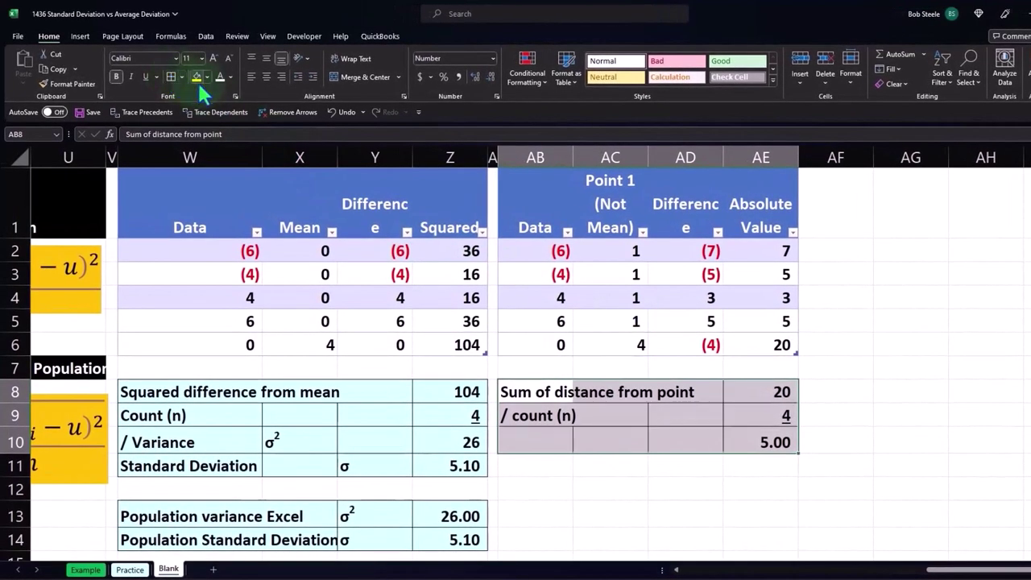
pyautogui.click(206, 77)
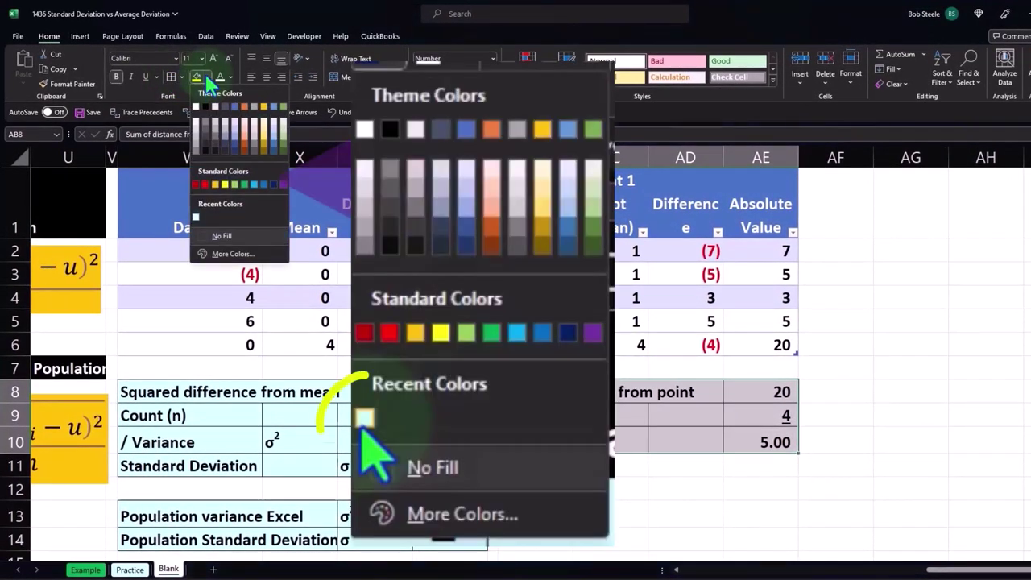
pyautogui.click(197, 218)
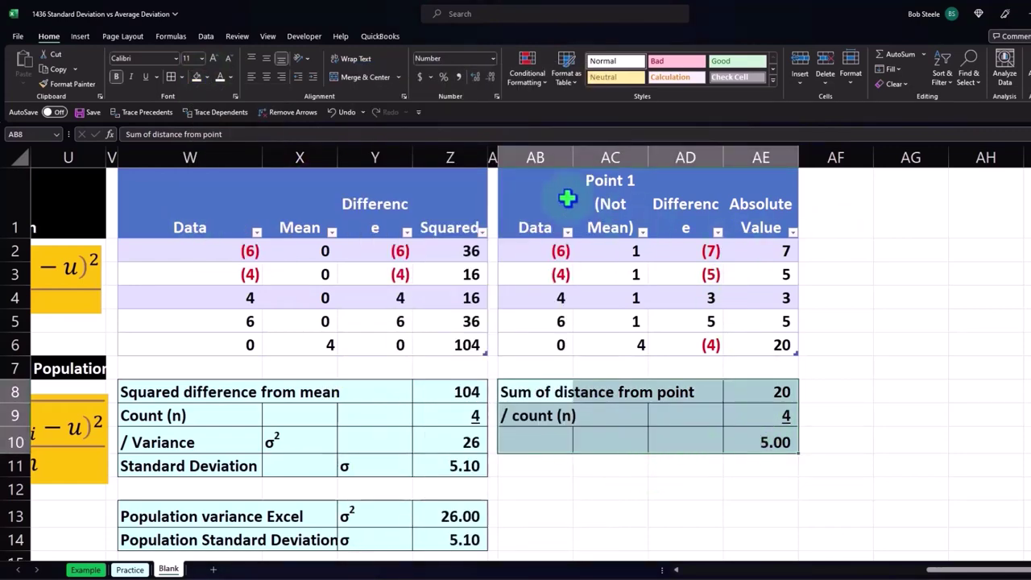
pyautogui.click(493, 153)
pyautogui.moveTo(493, 153); pyautogui.dragTo(750, 154)
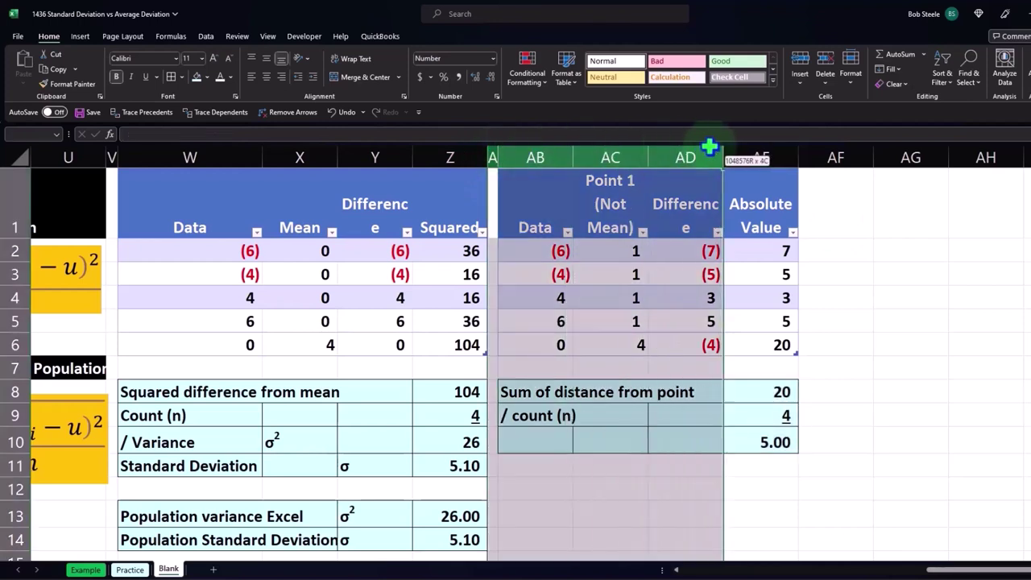
# Copy columns AA:AE and paste them starting at AF1.
pyautogui.rightClick(728, 204)
pyautogui.click(773, 248)
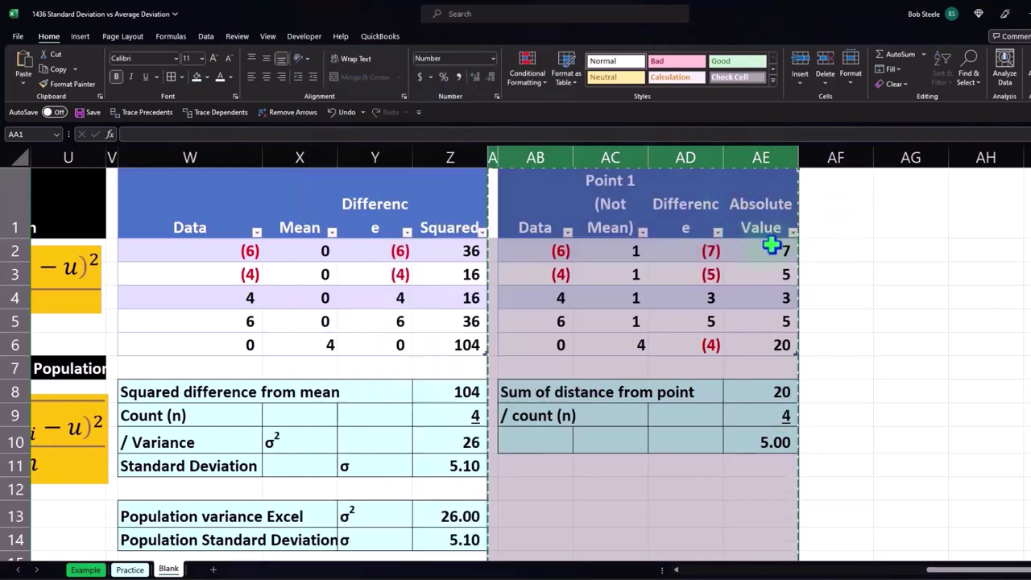
pyautogui.click(847, 208)
pyautogui.rightClick(847, 210)
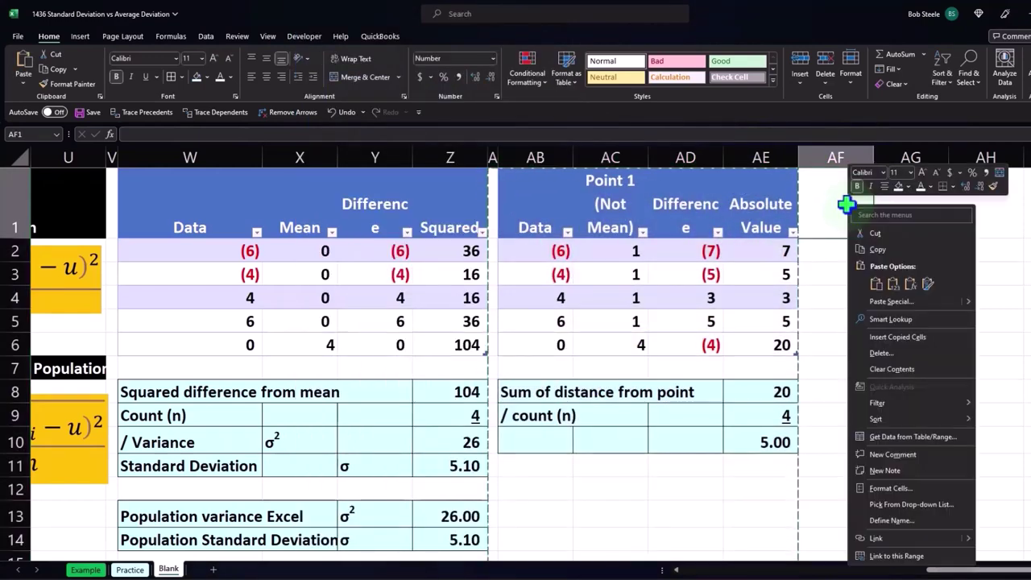
pyautogui.click(878, 302)
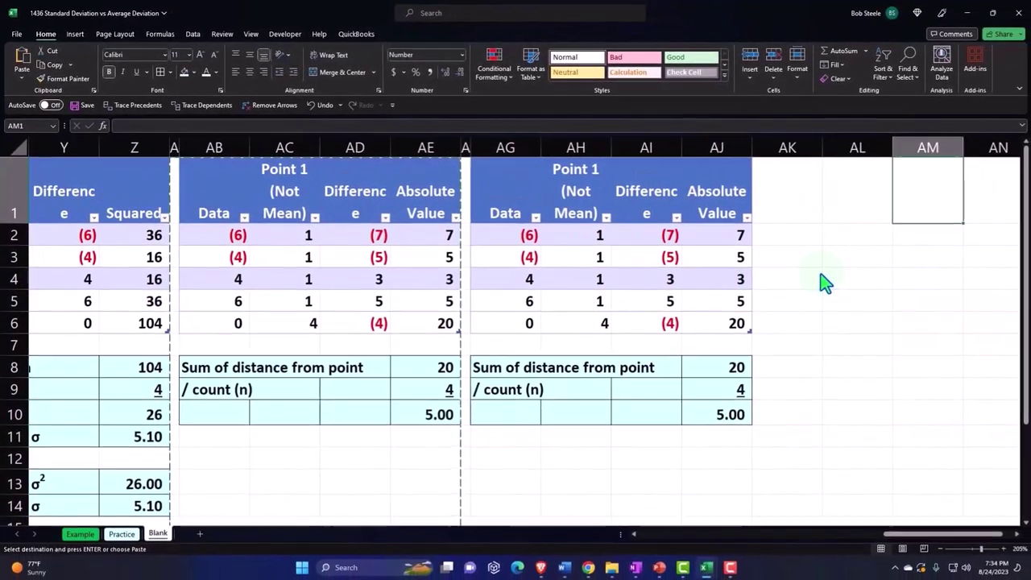
# Change the copied table's point in AH2 to 2 and check its Difference and Absolute Value totals.
pyautogui.press('Left')
pyautogui.press('Left')
pyautogui.press('Left')
pyautogui.press('Left')
pyautogui.press('Down')
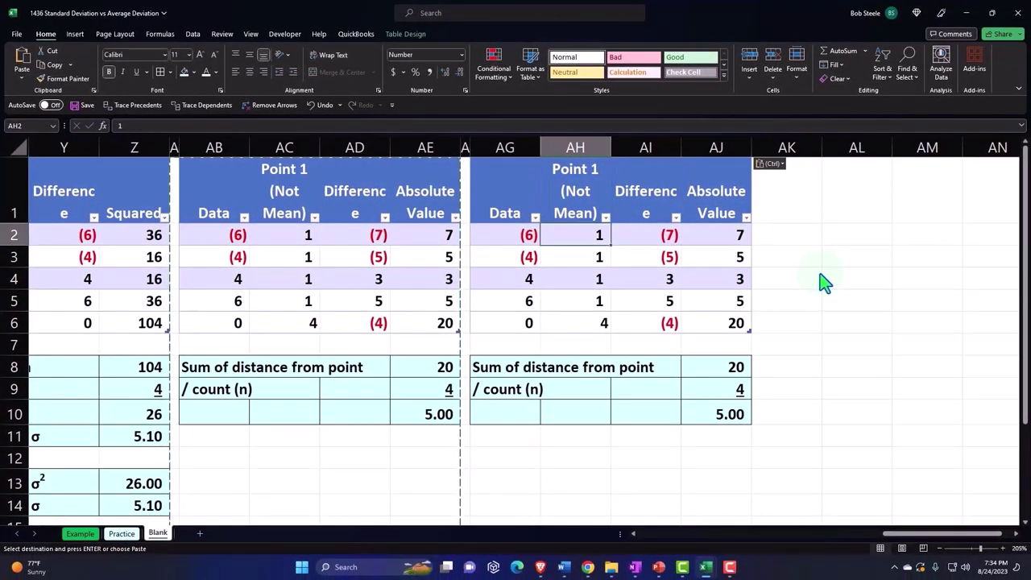
pyautogui.write('2')
pyautogui.press('Return')
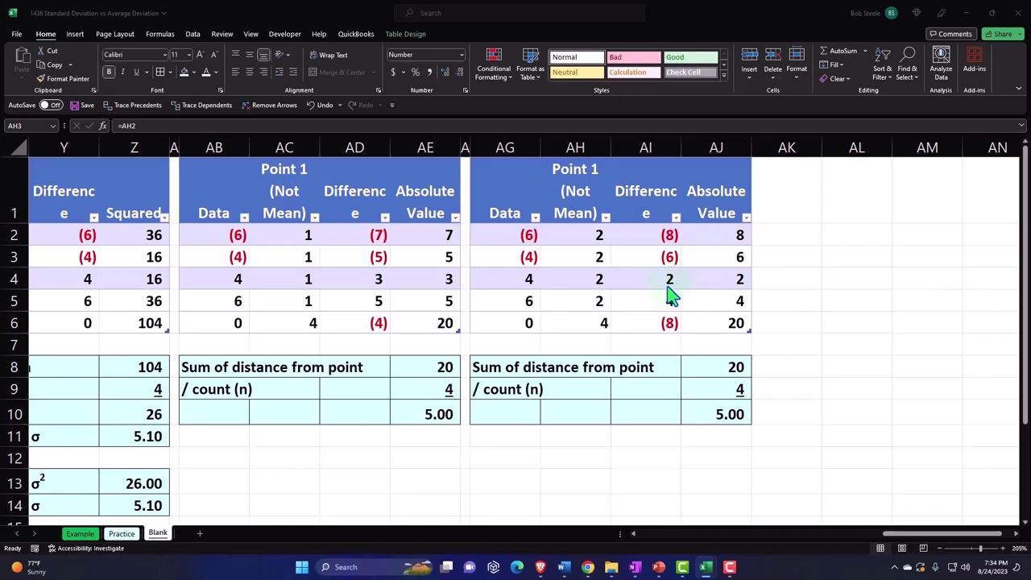
pyautogui.click(651, 323)
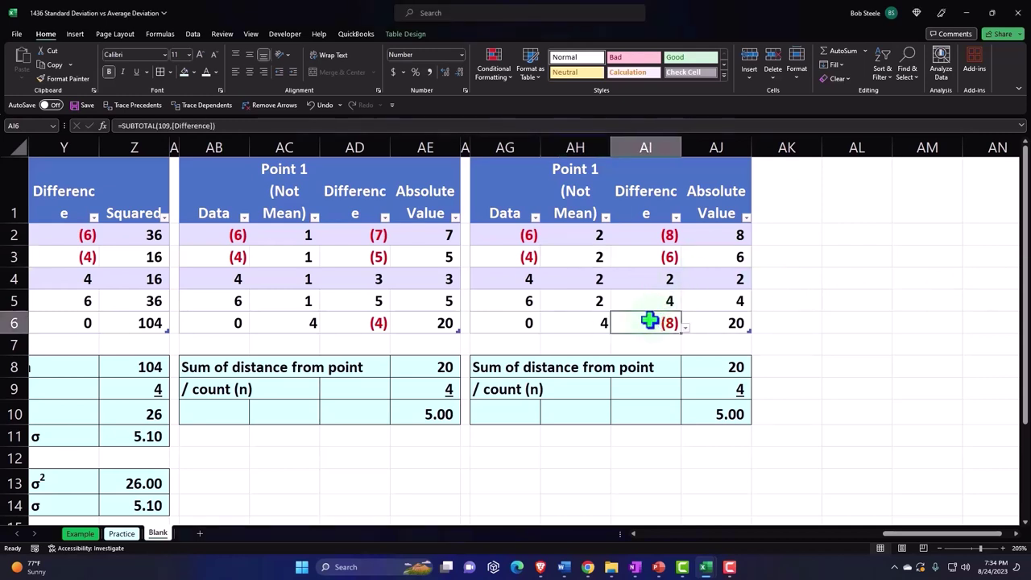
pyautogui.click(723, 323)
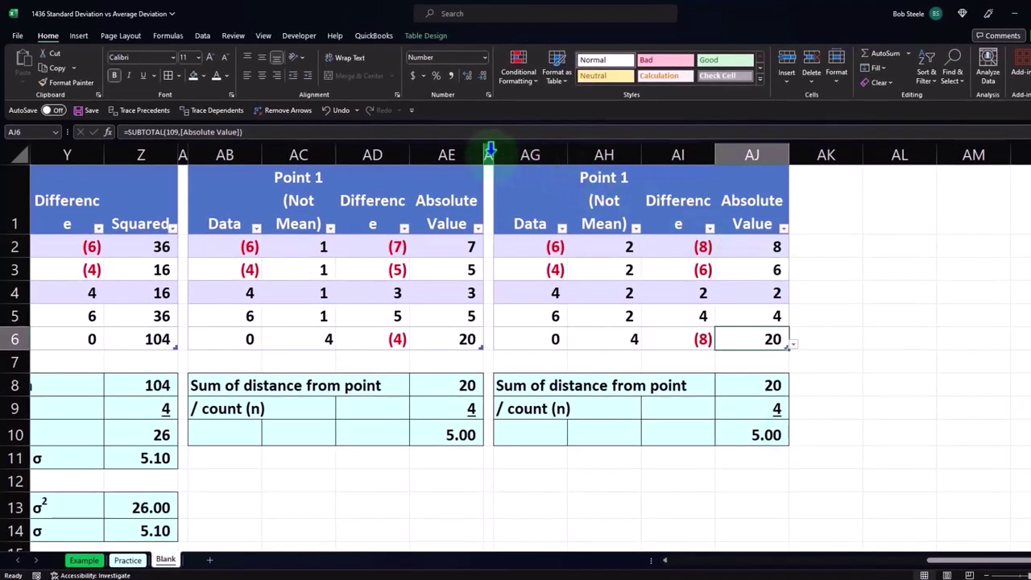
# Copy columns AF:AJ and paste them at AK1 as a third table copy.
pyautogui.moveTo(489, 153); pyautogui.dragTo(719, 158)
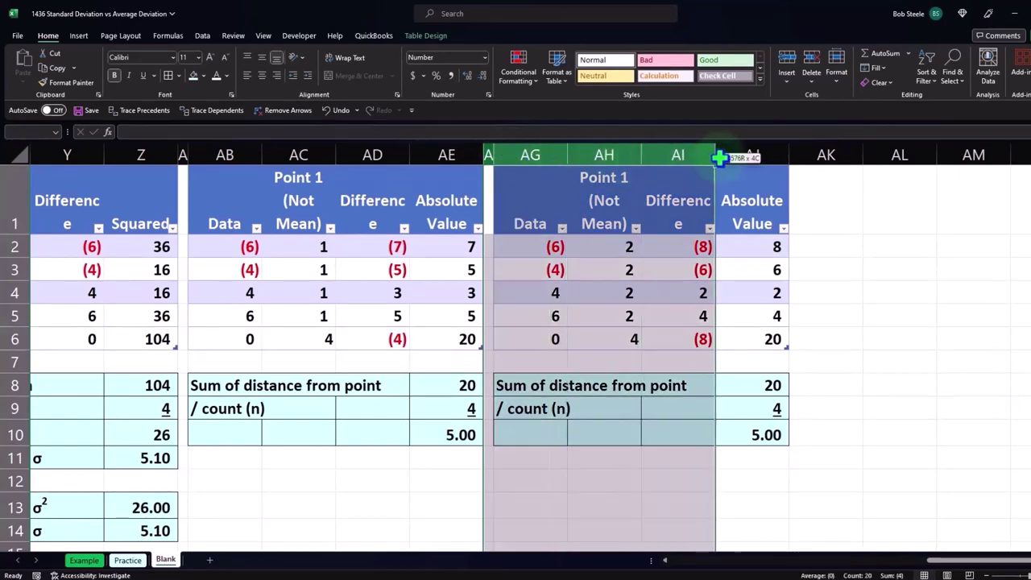
pyautogui.hotkey('ctrl', 'c')
pyautogui.click(820, 180)
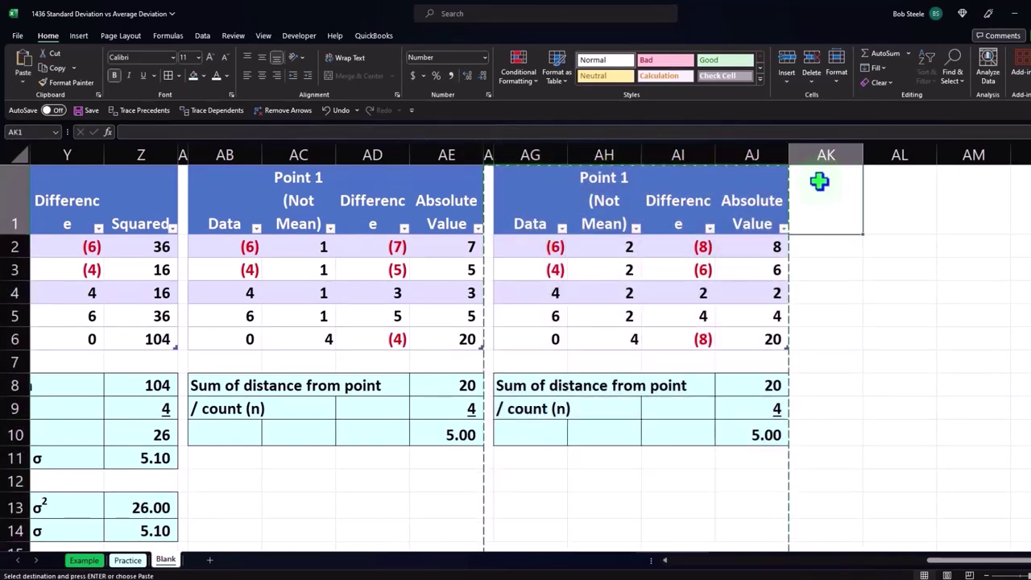
pyautogui.rightClick(820, 184)
pyautogui.click(848, 258)
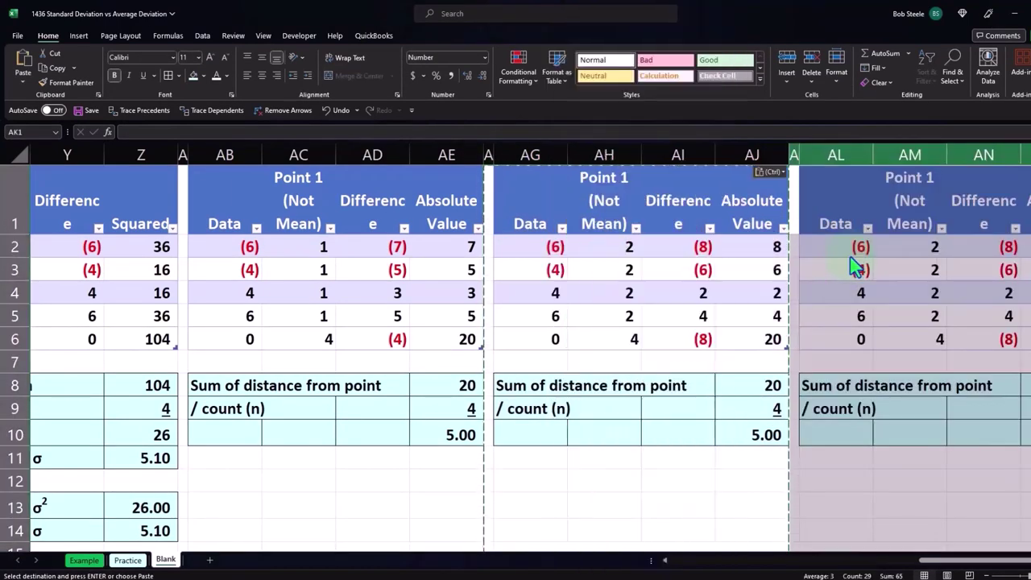
# Set the new table's point value in AM2 to 3, giving distances 9, 7, 1, 3.
pyautogui.press('Right')
pyautogui.press('Right')
pyautogui.press('Right')
pyautogui.press('Down')
pyautogui.press('Left')
pyautogui.press('Down')
pyautogui.press('Down')
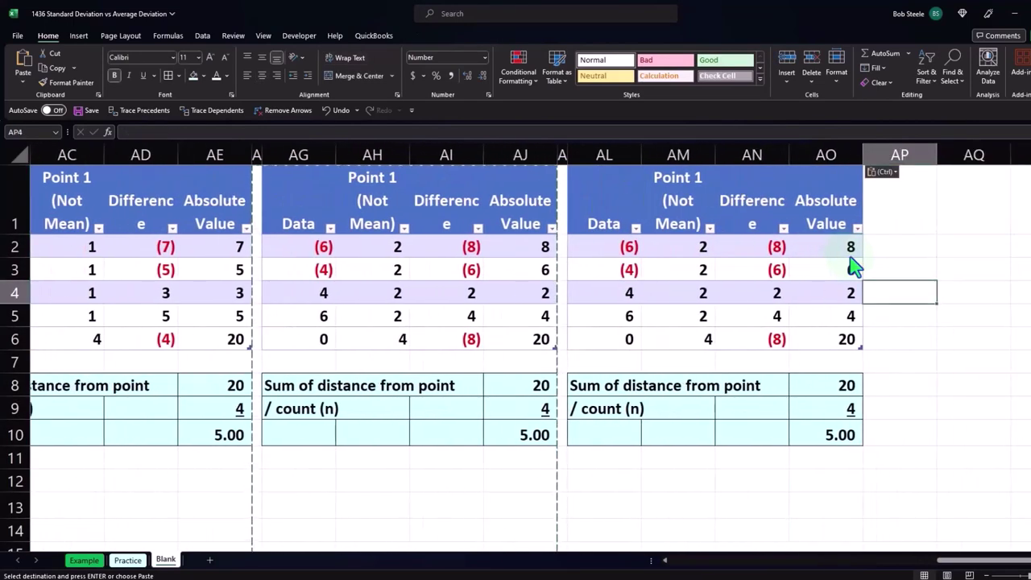
pyautogui.press('Left')
pyautogui.press('Left')
pyautogui.press('Left')
pyautogui.press('Up')
pyautogui.press('Up')
pyautogui.write('3')
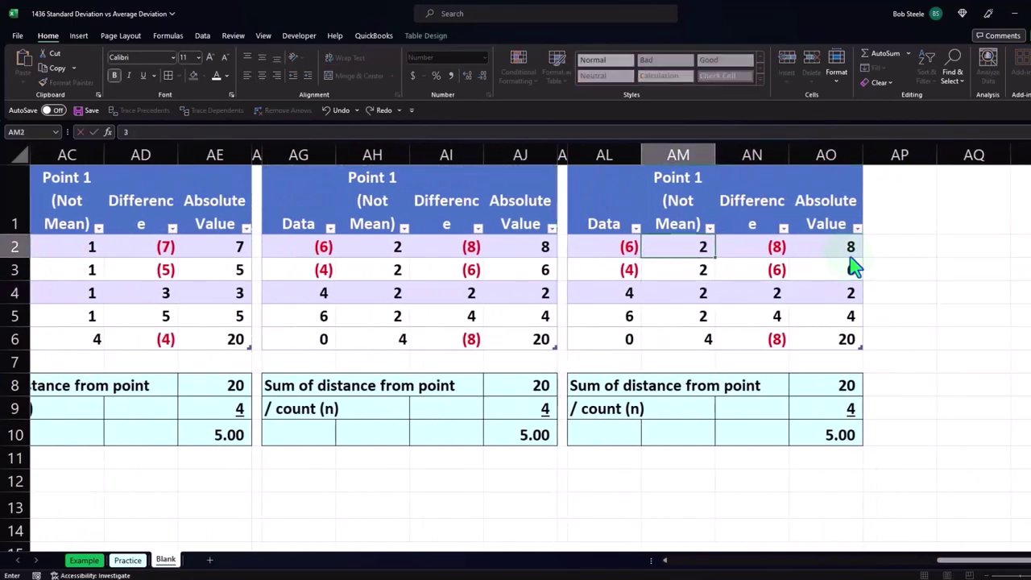
pyautogui.press('Return')
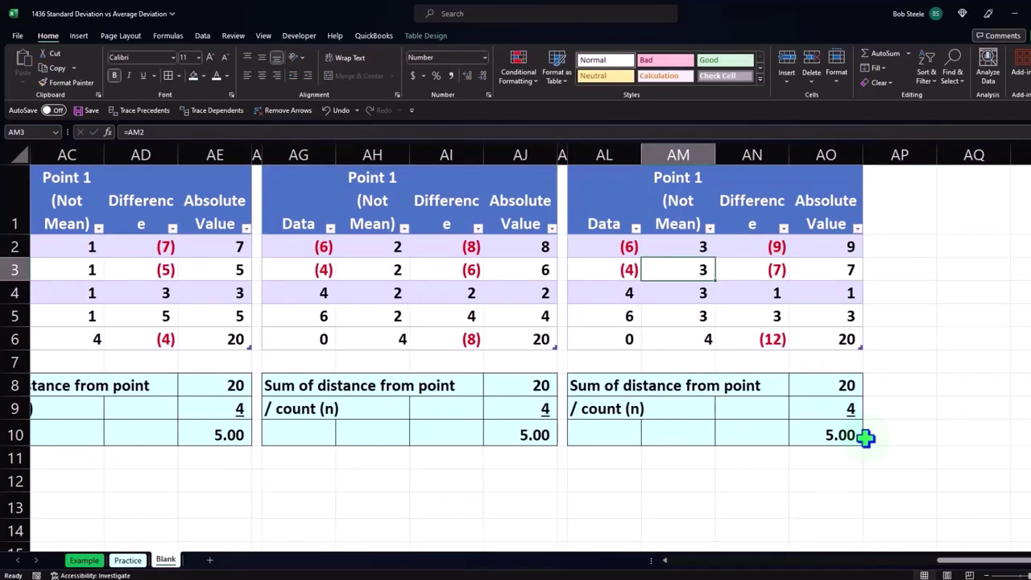
# Copy columns AK:AN of the point-3 table and paste them starting at AP1.
pyautogui.click(841, 382)
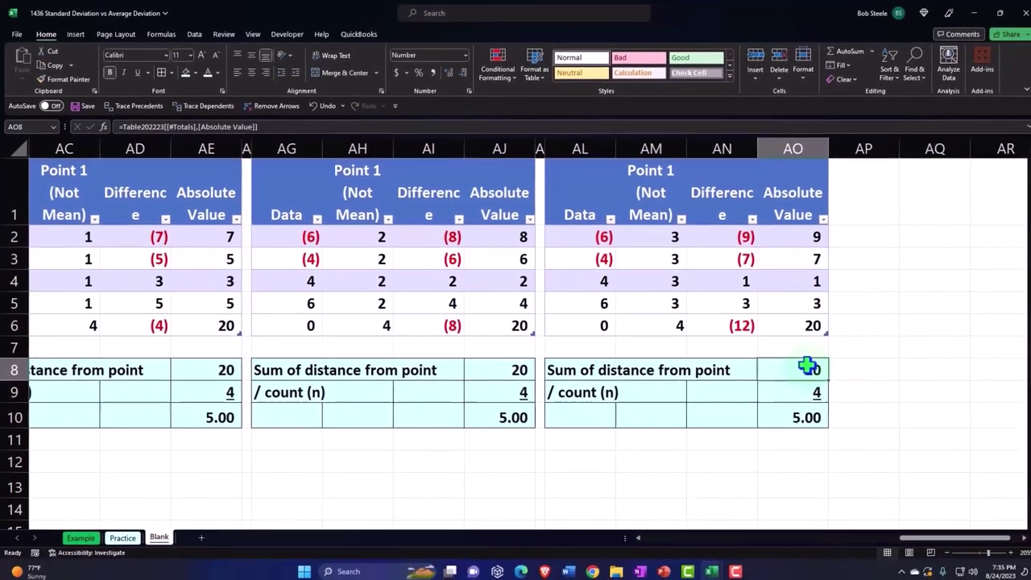
pyautogui.press('Right')
pyautogui.press('Right')
pyautogui.press('Right')
pyautogui.press('Right')
pyautogui.press('Right')
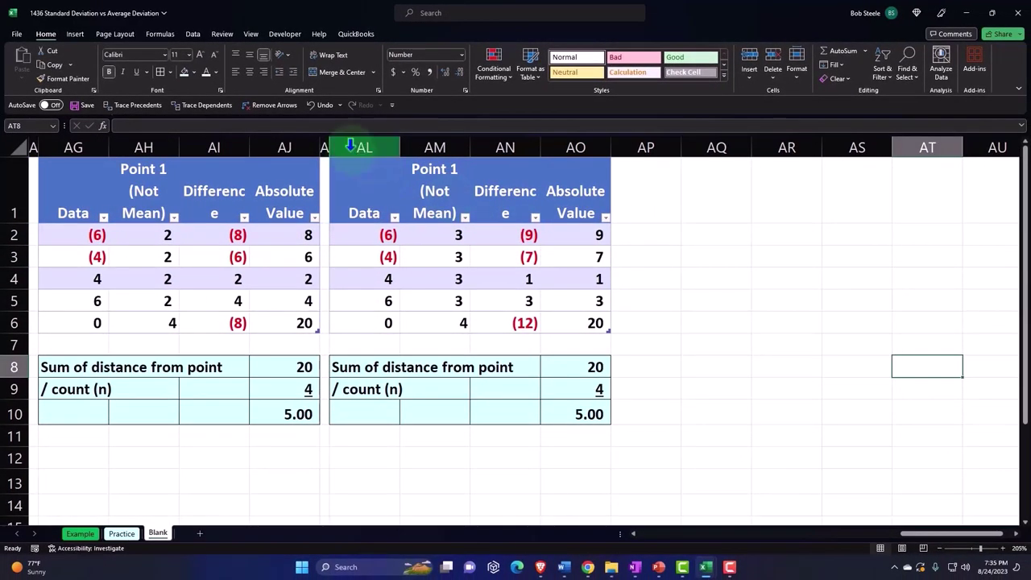
pyautogui.moveTo(326, 137); pyautogui.dragTo(470, 155)
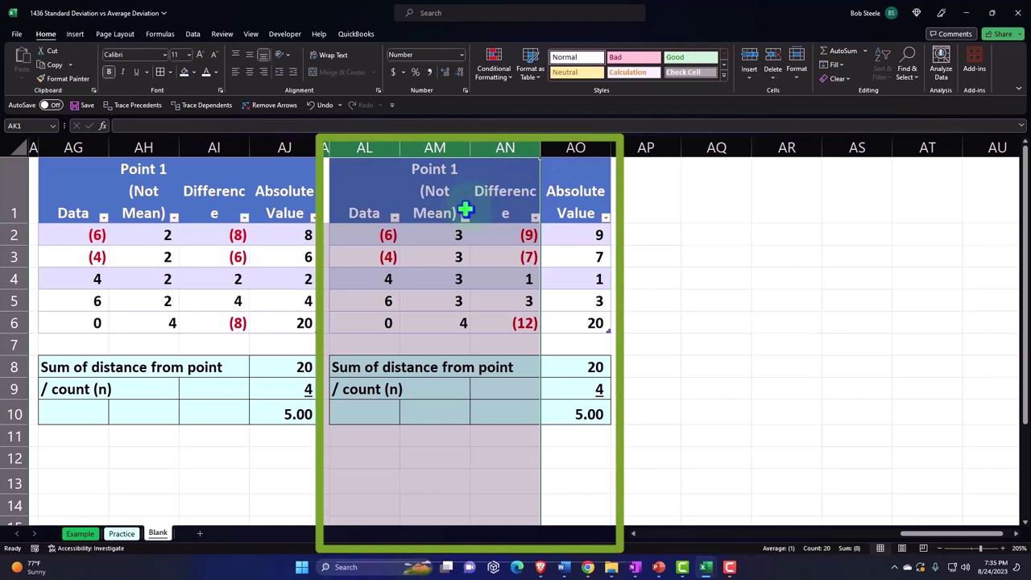
pyautogui.rightClick(355, 172)
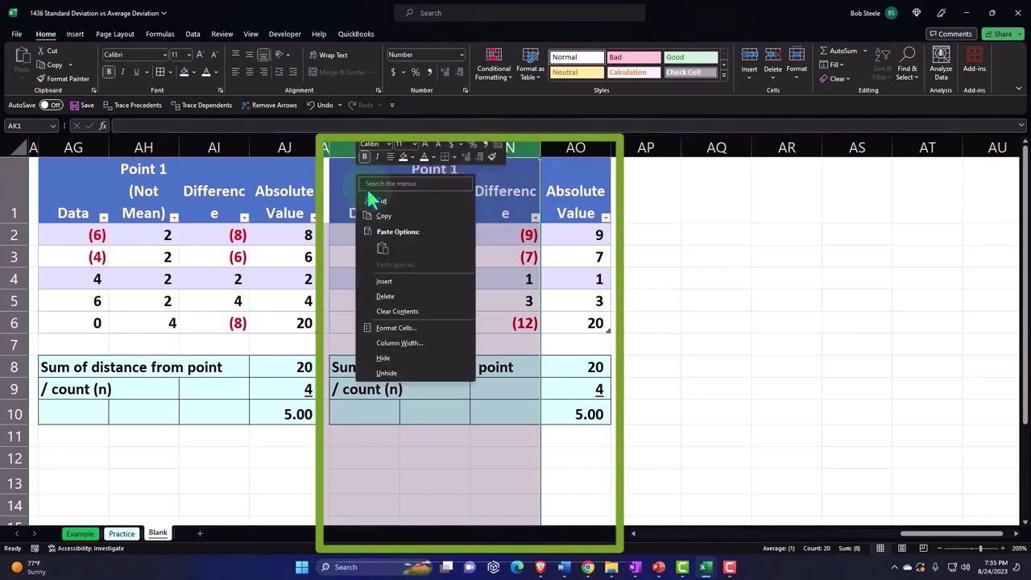
pyautogui.click(373, 210)
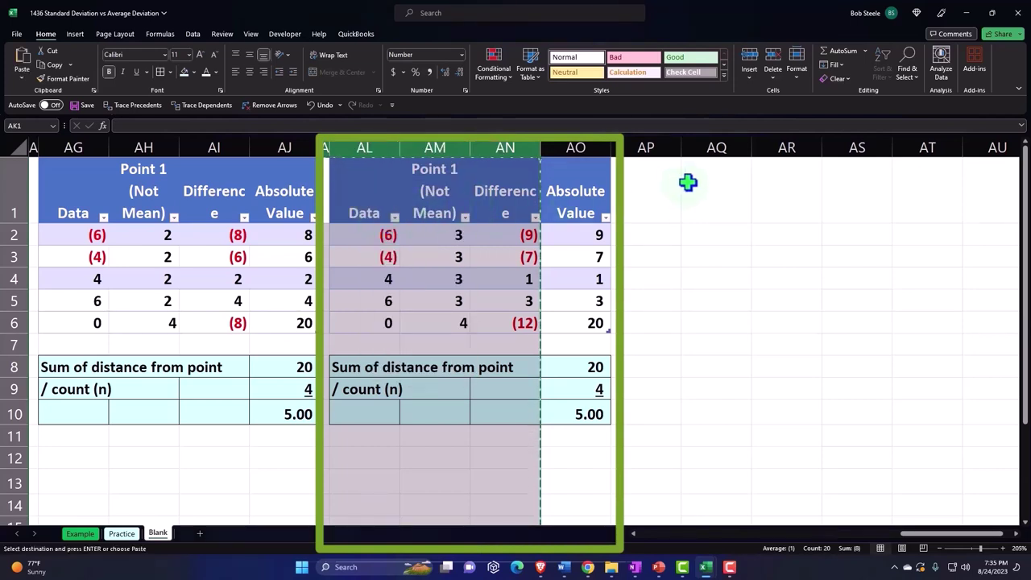
pyautogui.click(665, 167)
pyautogui.rightClick(667, 168)
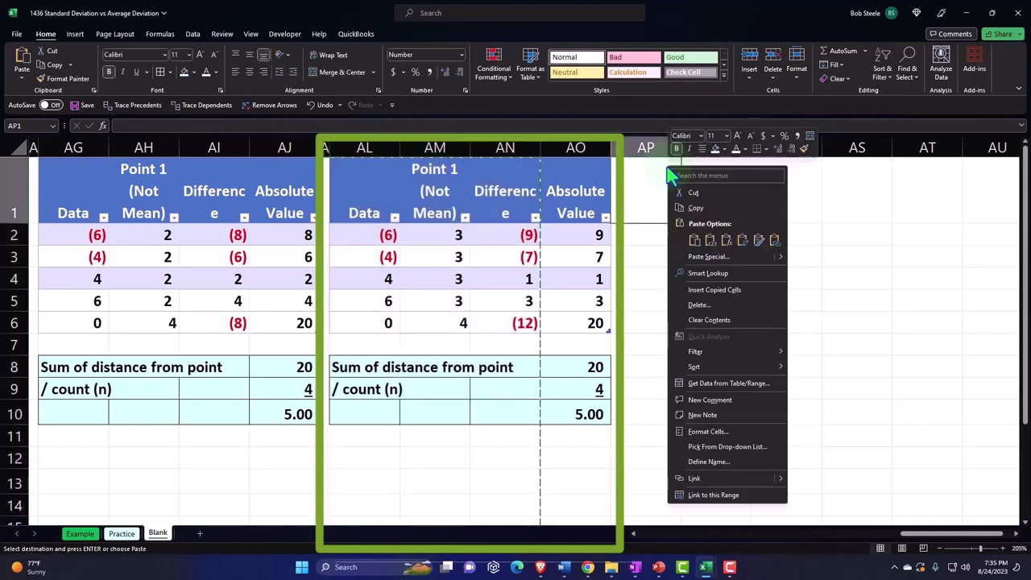
pyautogui.click(694, 240)
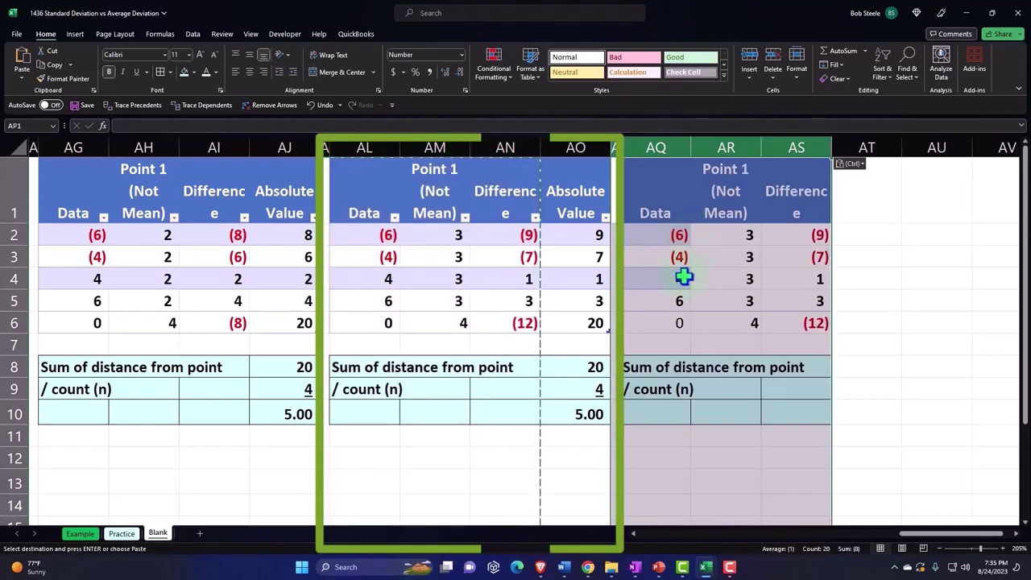
pyautogui.click(669, 209)
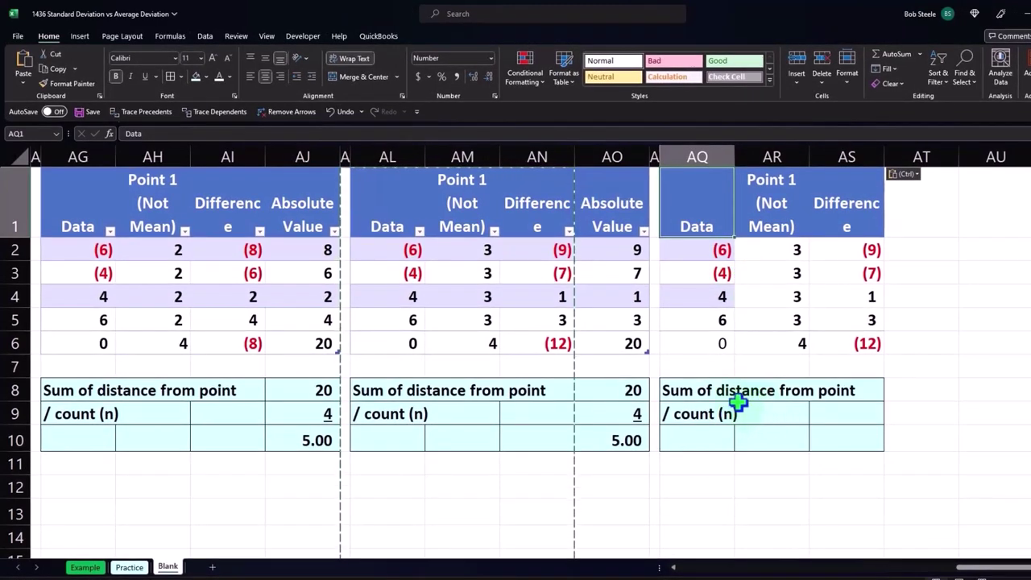
# Clear the summary labels in AQ8:AQ9 and the extra 0, 4, (12) row's values.
pyautogui.moveTo(713, 392); pyautogui.dragTo(714, 411)
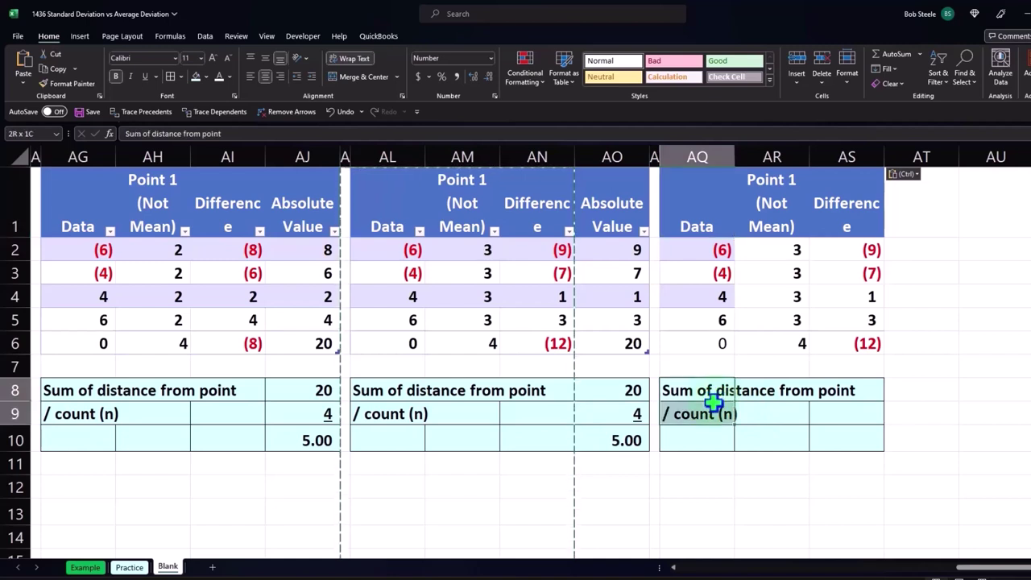
pyautogui.press('Delete')
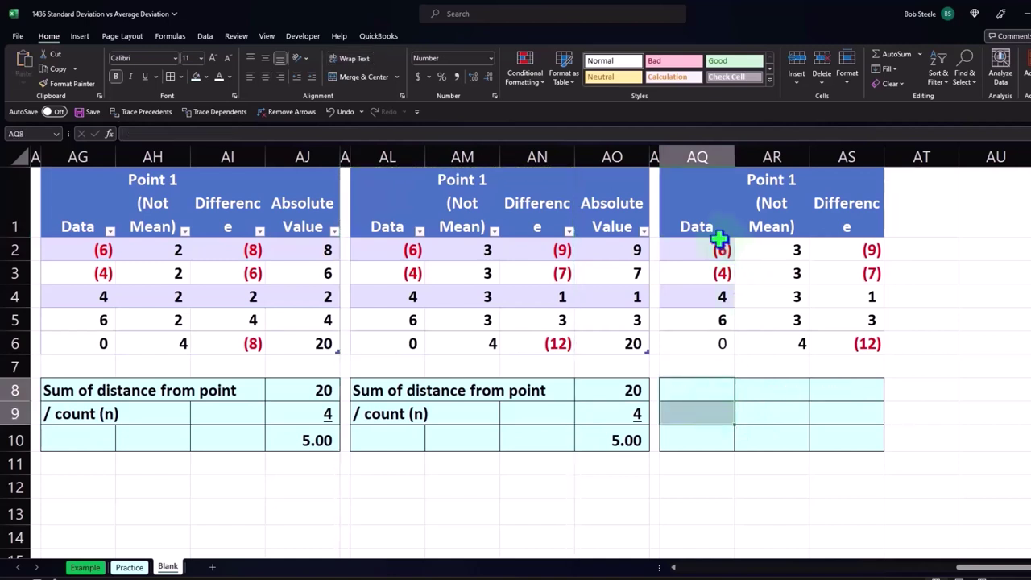
pyautogui.click(711, 252)
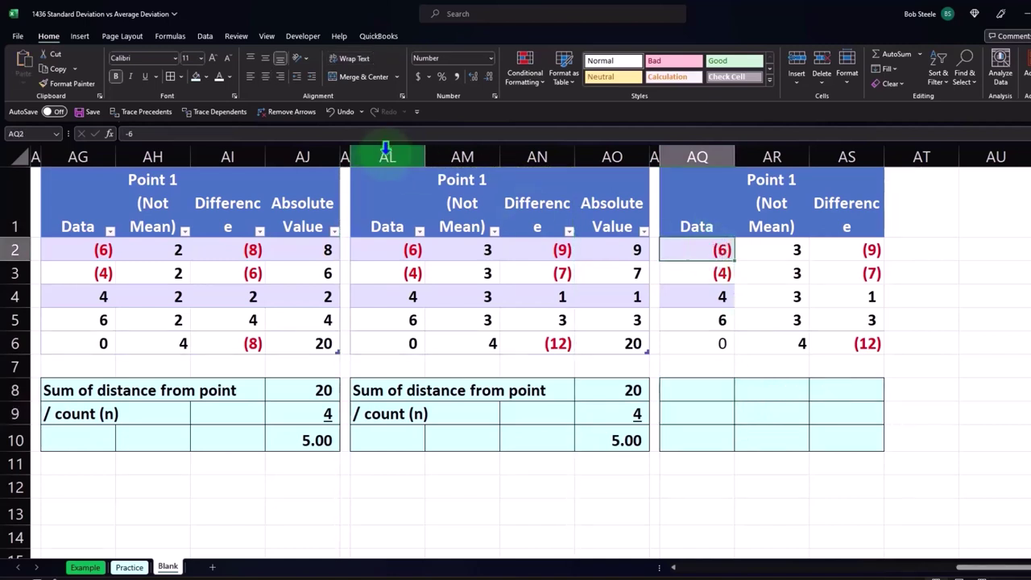
pyautogui.click(714, 344)
pyautogui.moveTo(805, 335); pyautogui.dragTo(840, 333)
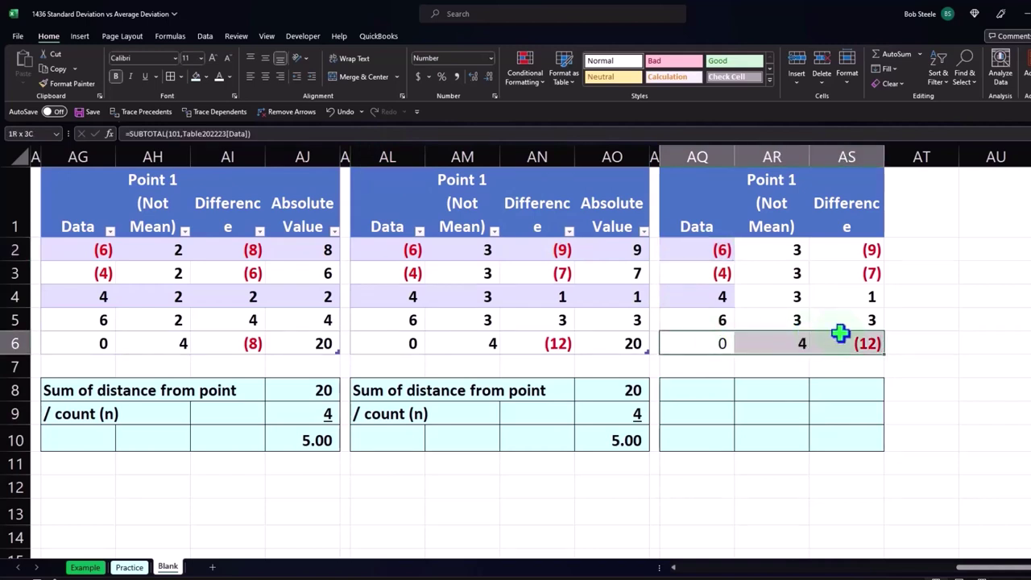
pyautogui.moveTo(840, 334); pyautogui.dragTo(840, 334)
pyautogui.press('Delete')
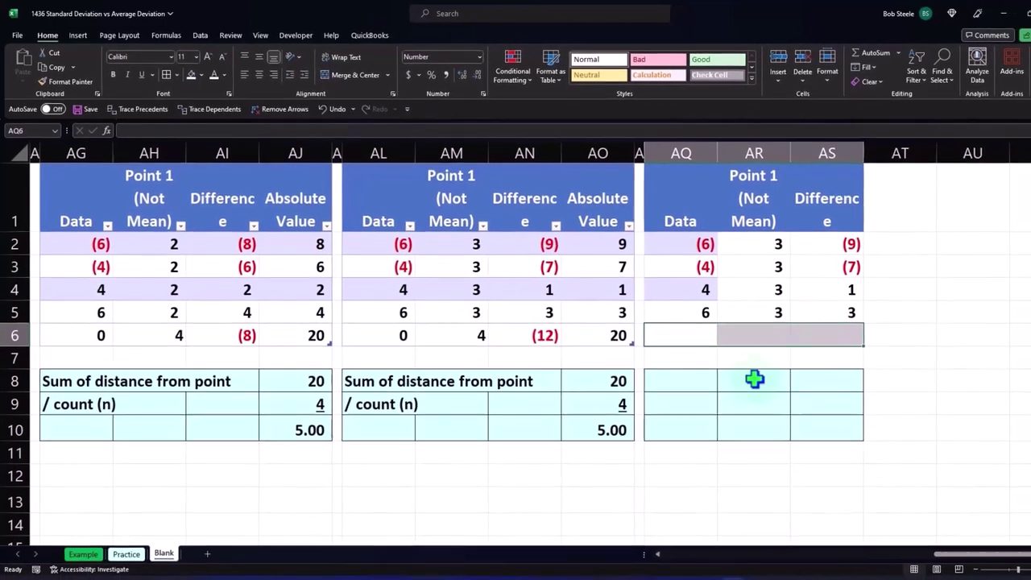
# Apply the blank row 7 formatting to the cleared row with Format Painter.
pyautogui.moveTo(709, 368); pyautogui.dragTo(818, 369)
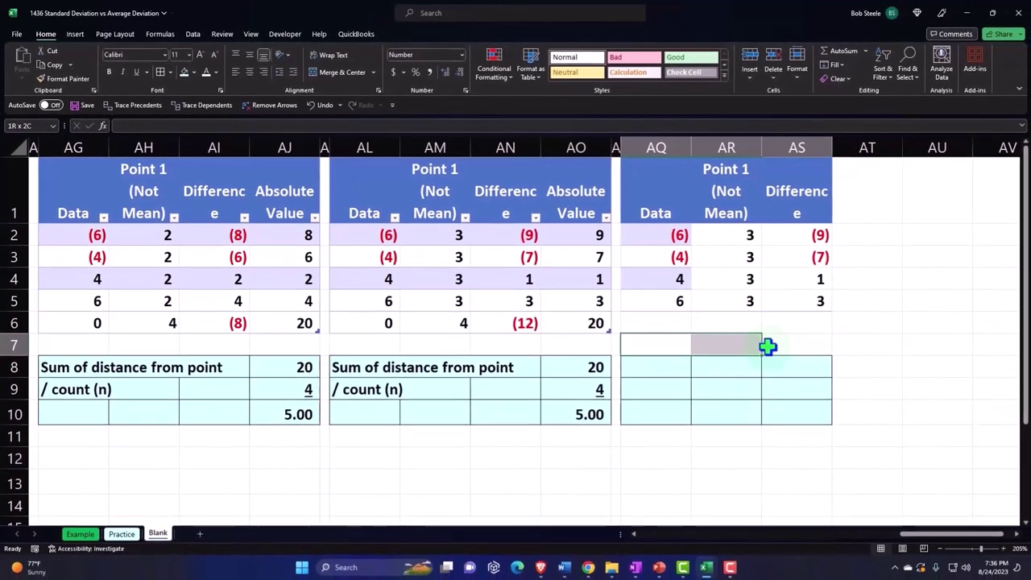
pyautogui.moveTo(767, 345); pyautogui.dragTo(779, 346)
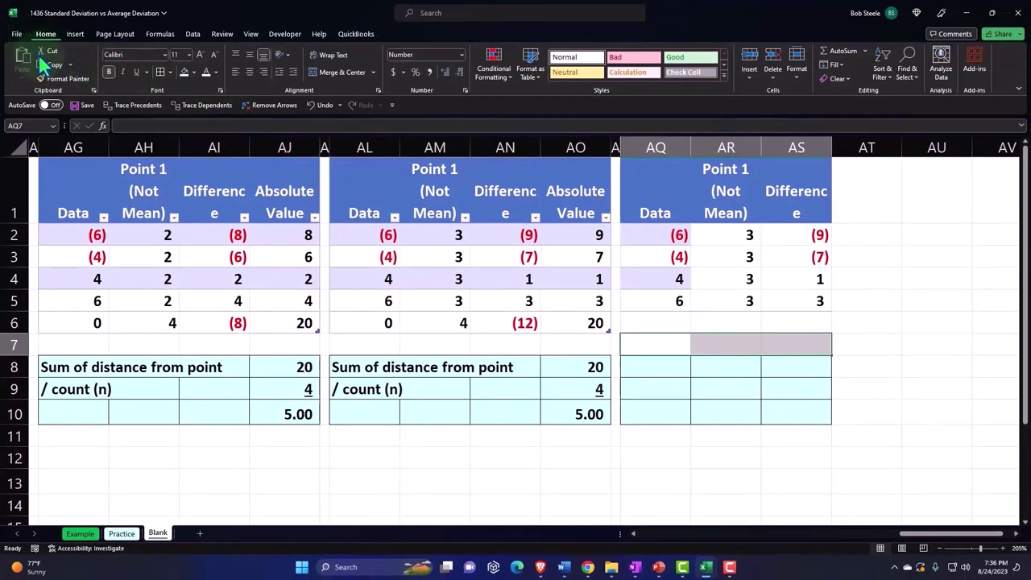
pyautogui.click(63, 78)
pyautogui.moveTo(669, 319); pyautogui.dragTo(786, 323)
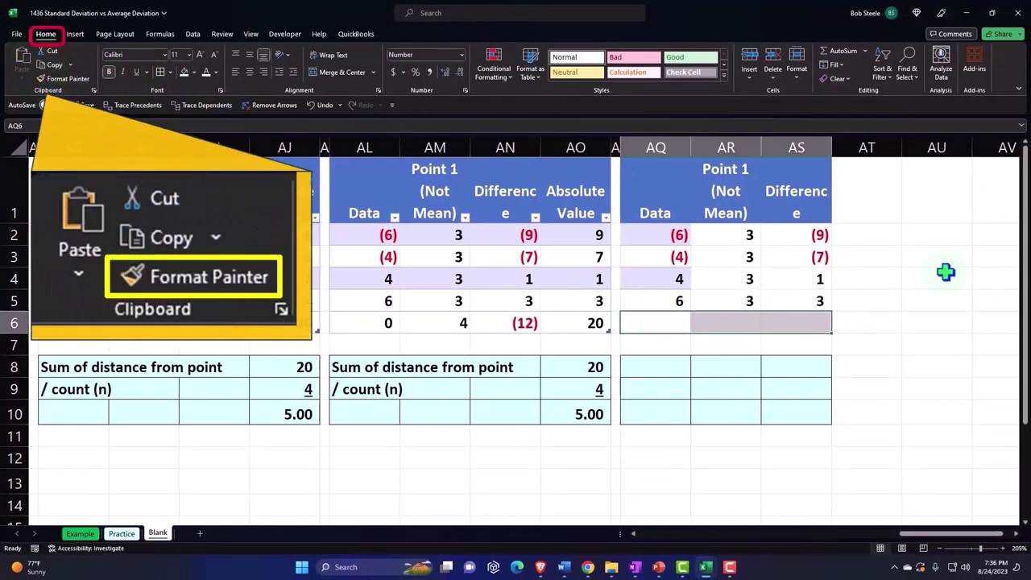
pyautogui.click(943, 277)
# Convert the block into a table and narrow the Point and Difference columns so headers wrap.
pyautogui.click(722, 272)
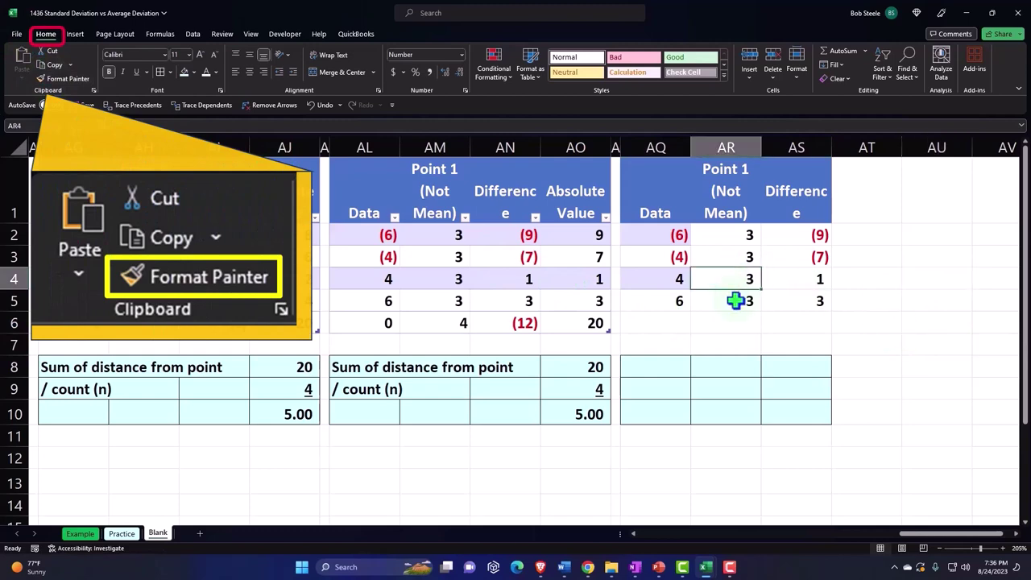
pyautogui.click(72, 36)
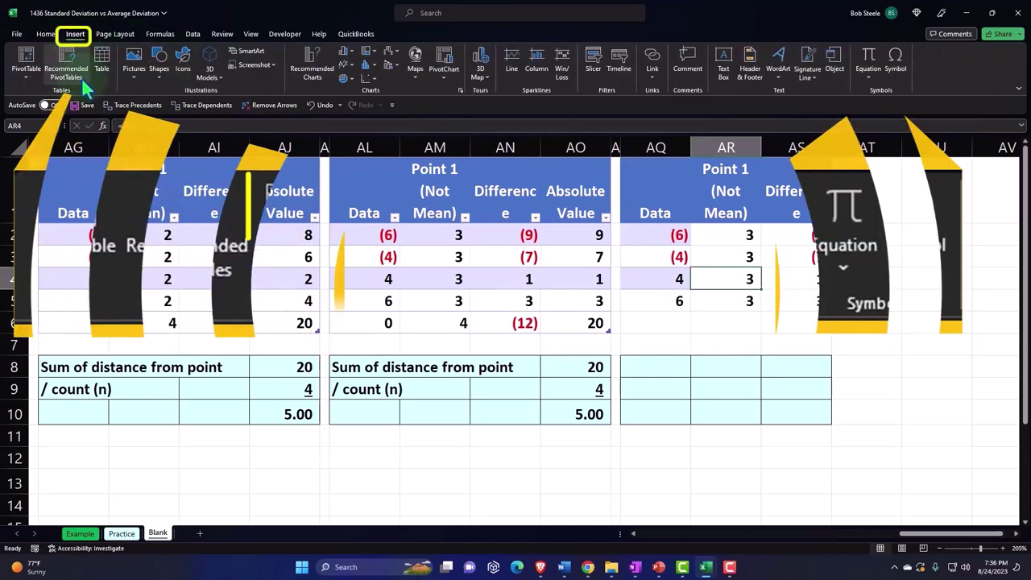
pyautogui.click(100, 58)
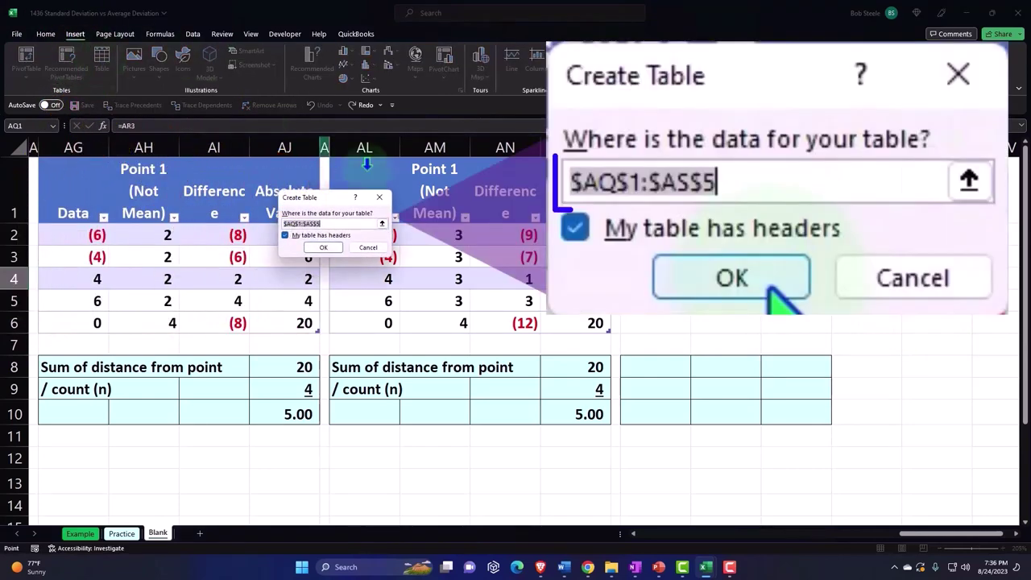
pyautogui.click(331, 247)
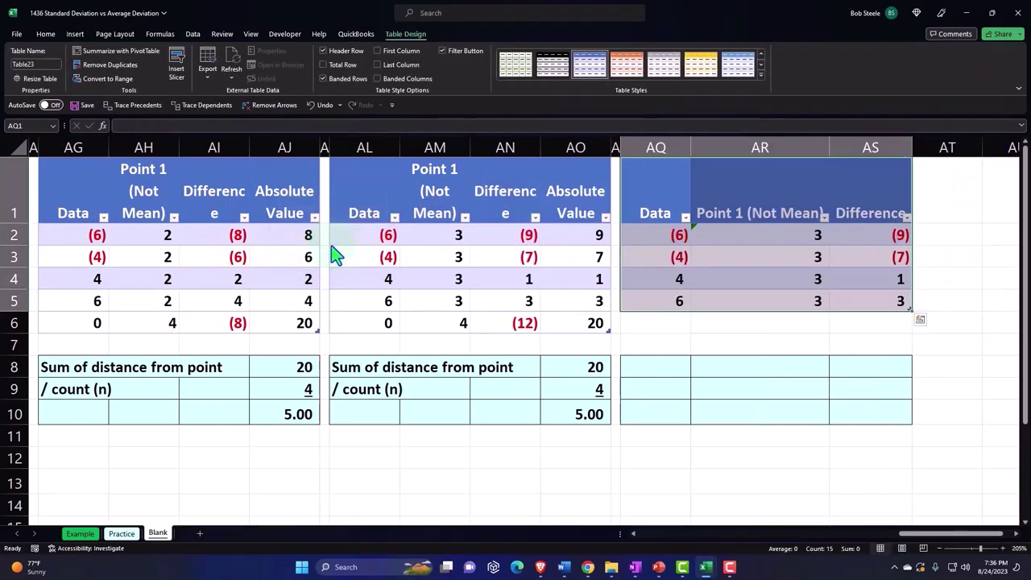
pyautogui.click(794, 175)
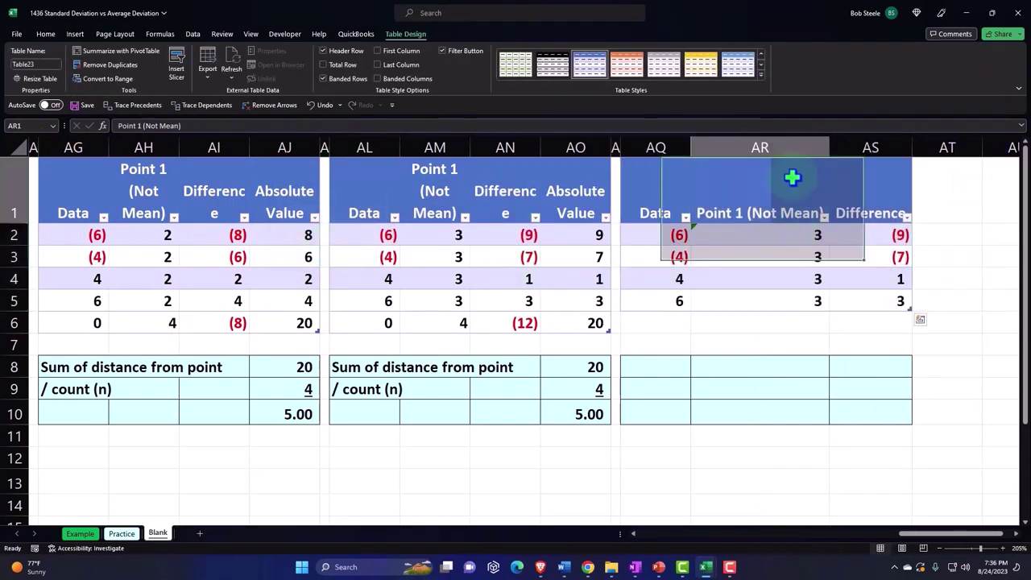
pyautogui.moveTo(829, 147); pyautogui.dragTo(778, 147)
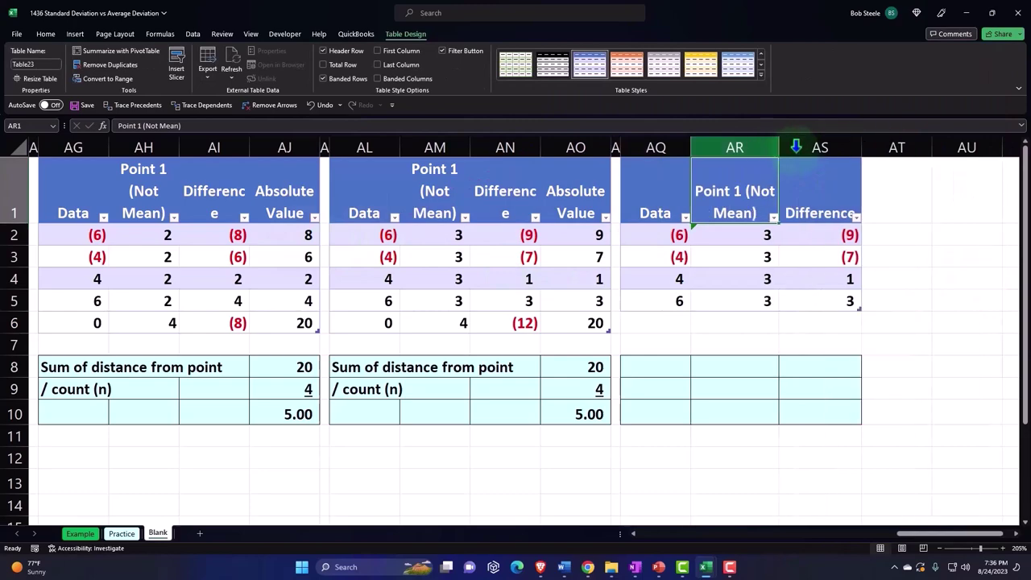
pyautogui.moveTo(862, 147); pyautogui.dragTo(844, 148)
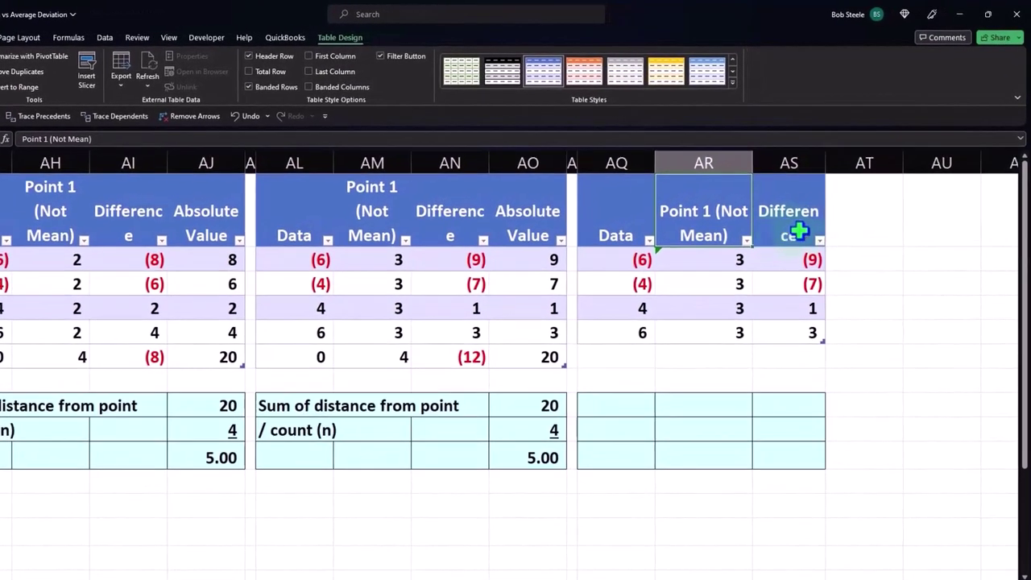
pyautogui.click(840, 222)
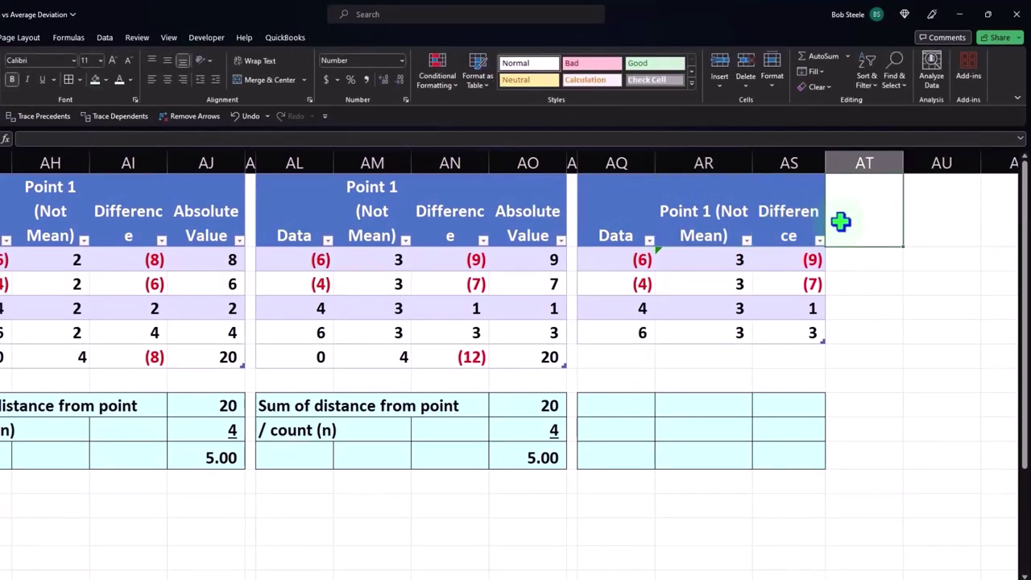
pyautogui.write('Square')
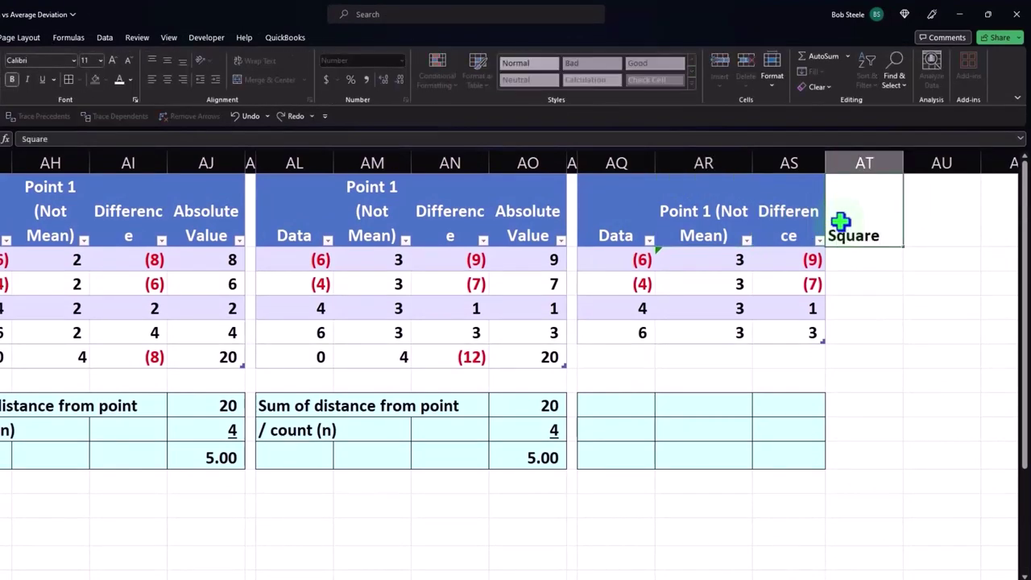
pyautogui.press('Return')
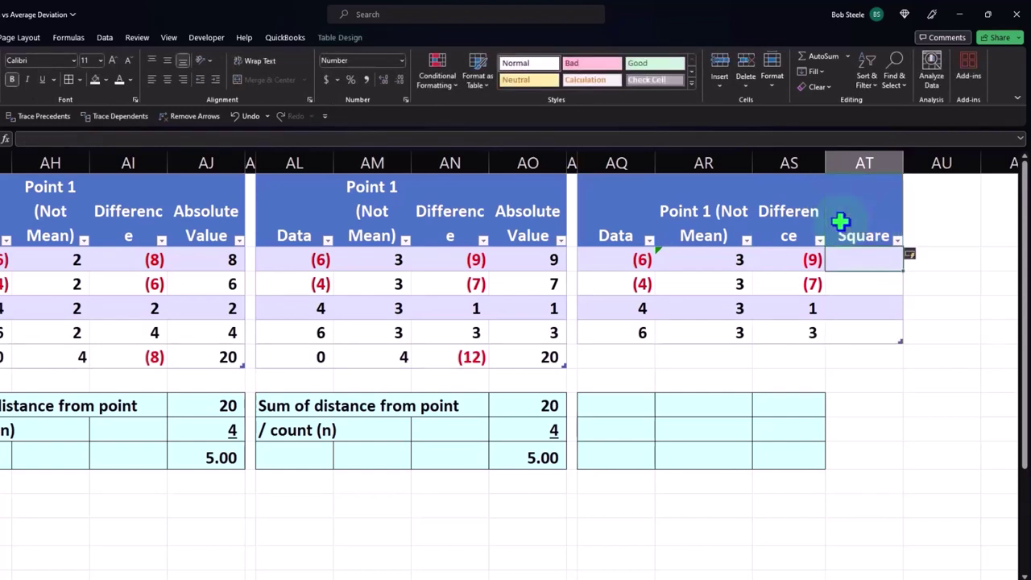
pyautogui.click(892, 236)
pyautogui.press('F2')
pyautogui.write('d')
pyautogui.press('Return')
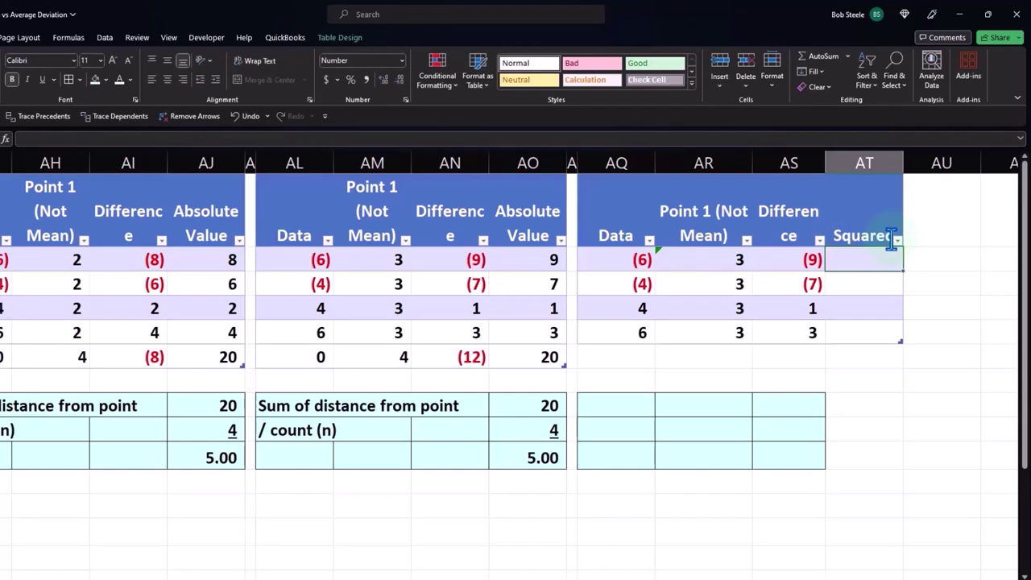
pyautogui.write('=')
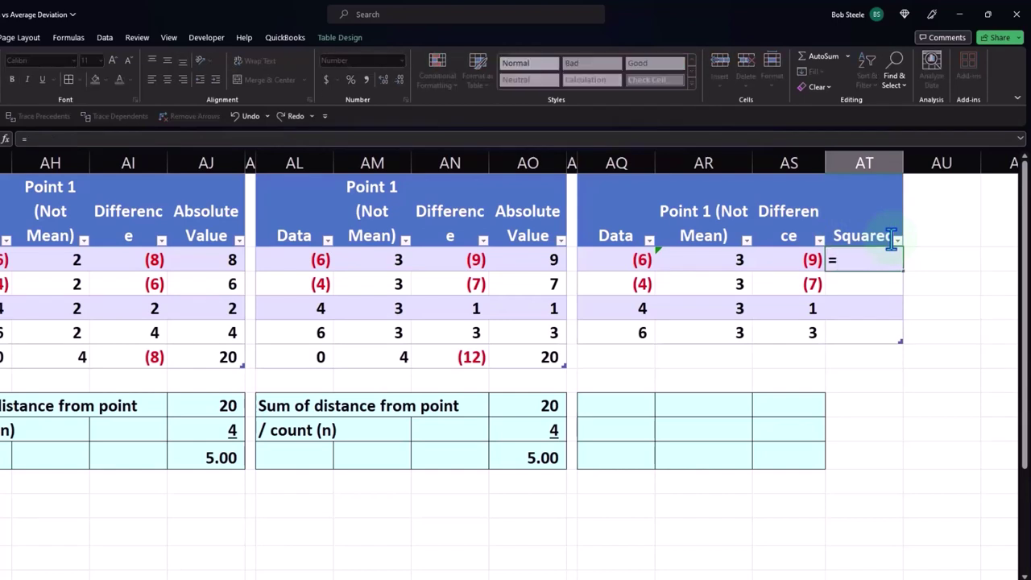
pyautogui.press('Left')
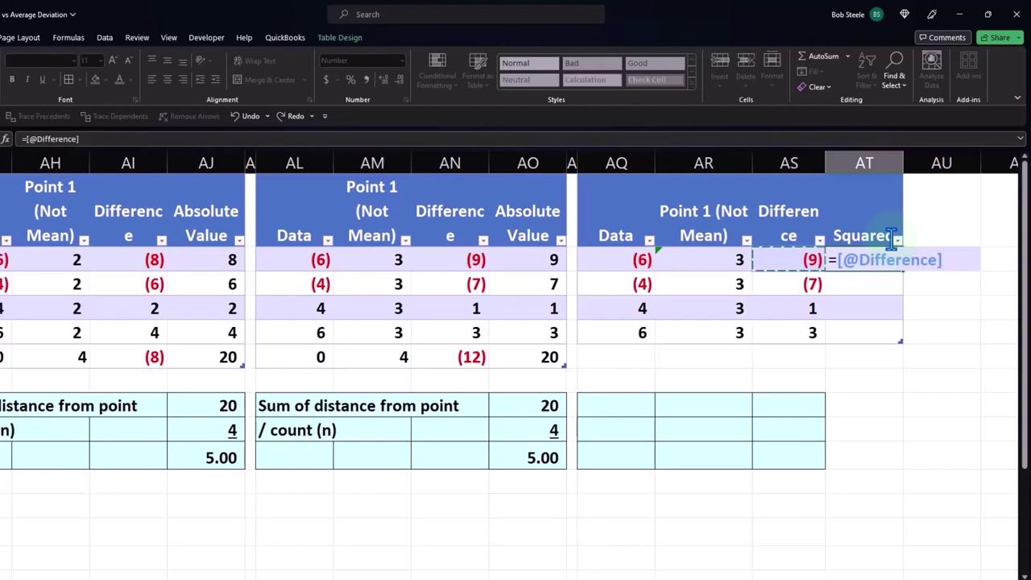
pyautogui.write('^')
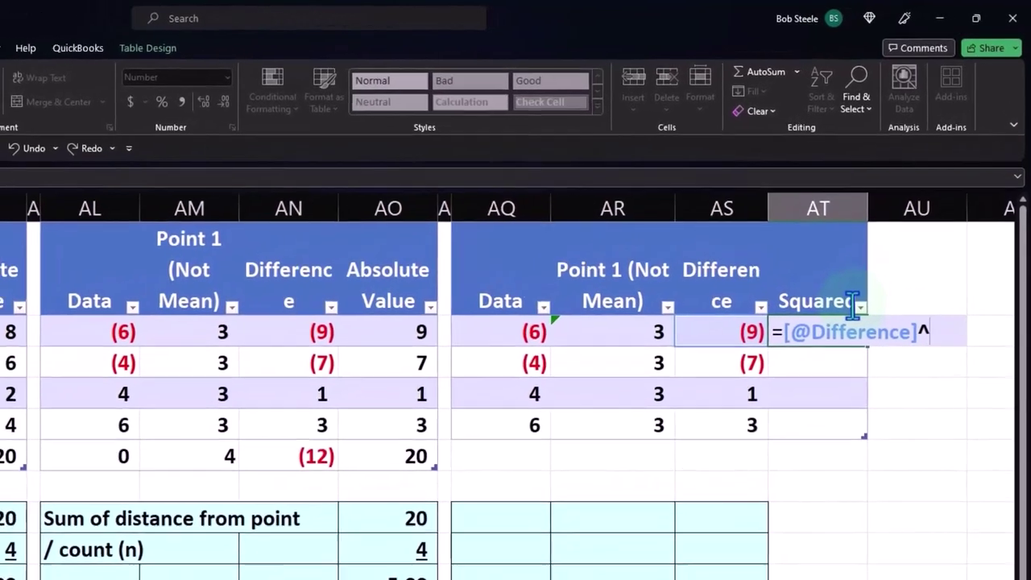
pyautogui.write('2')
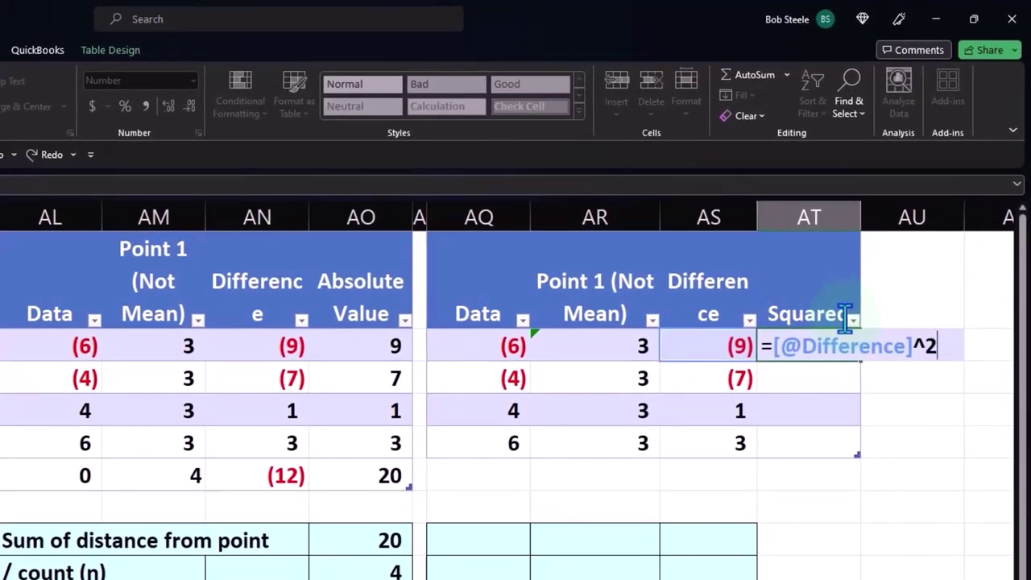
pyautogui.press('Return')
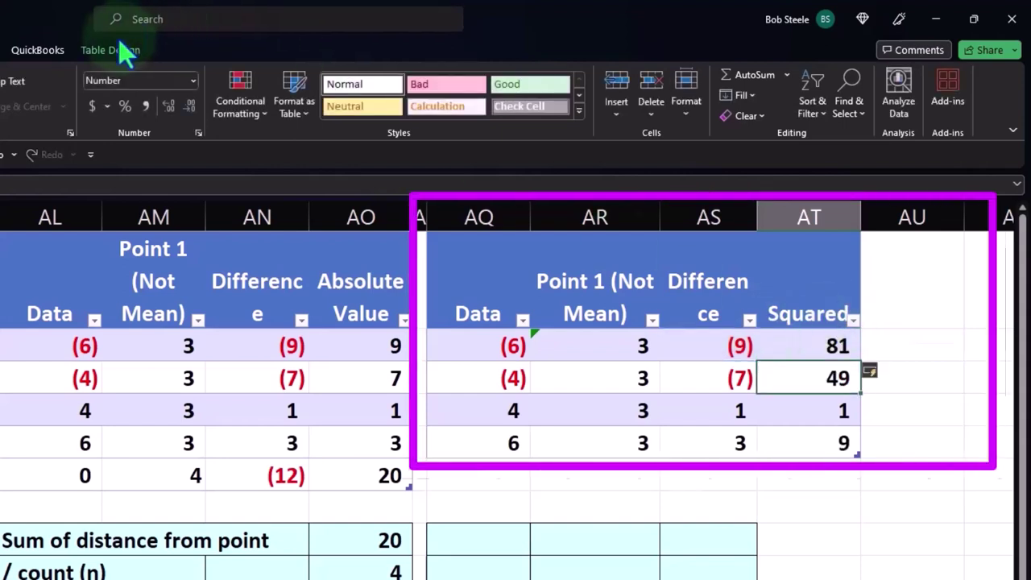
pyautogui.click(105, 54)
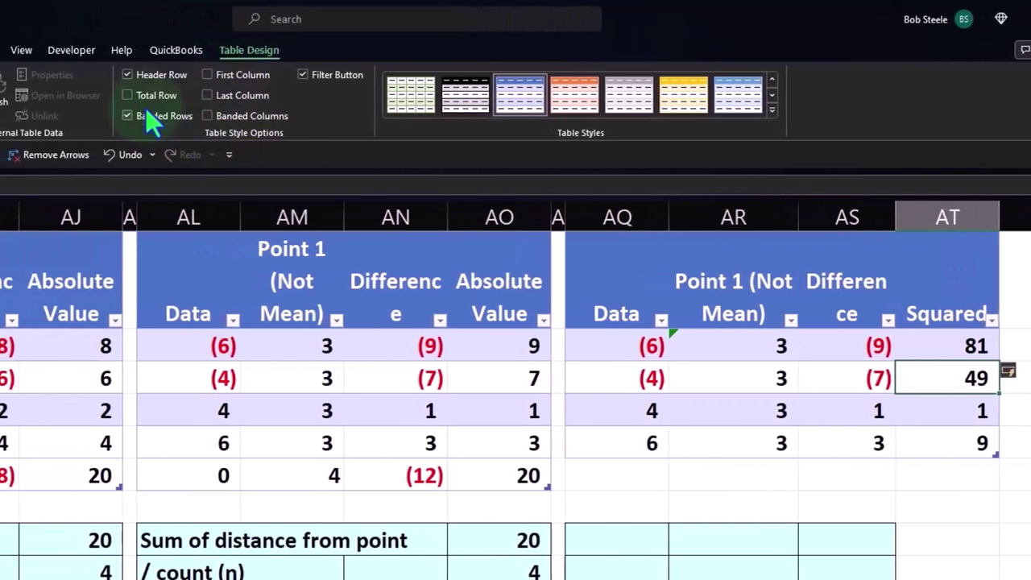
# Add a total row to the new table with a Sum under the Data column.
pyautogui.click(132, 94)
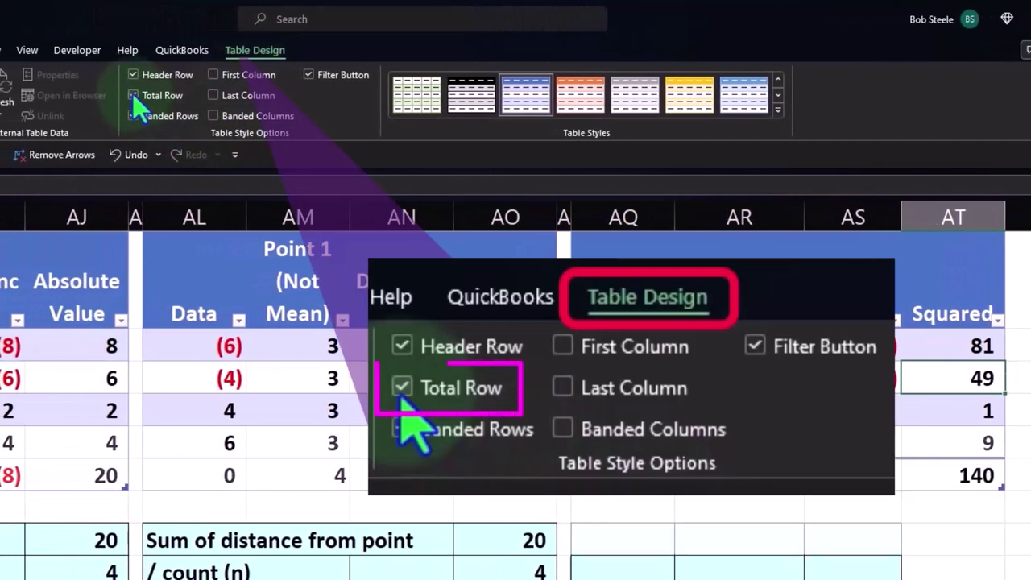
pyautogui.click(620, 476)
pyautogui.click(670, 483)
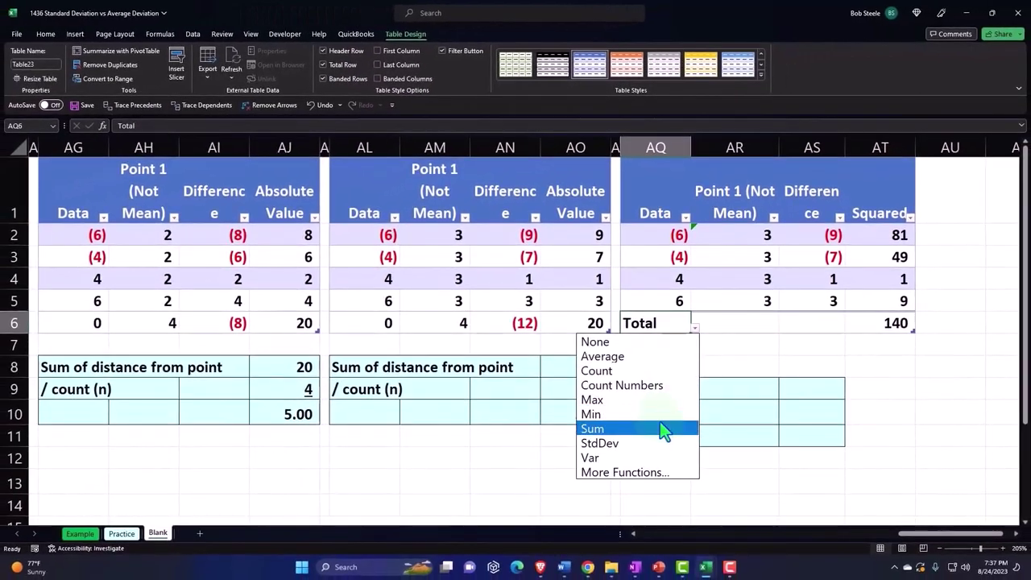
pyautogui.click(661, 427)
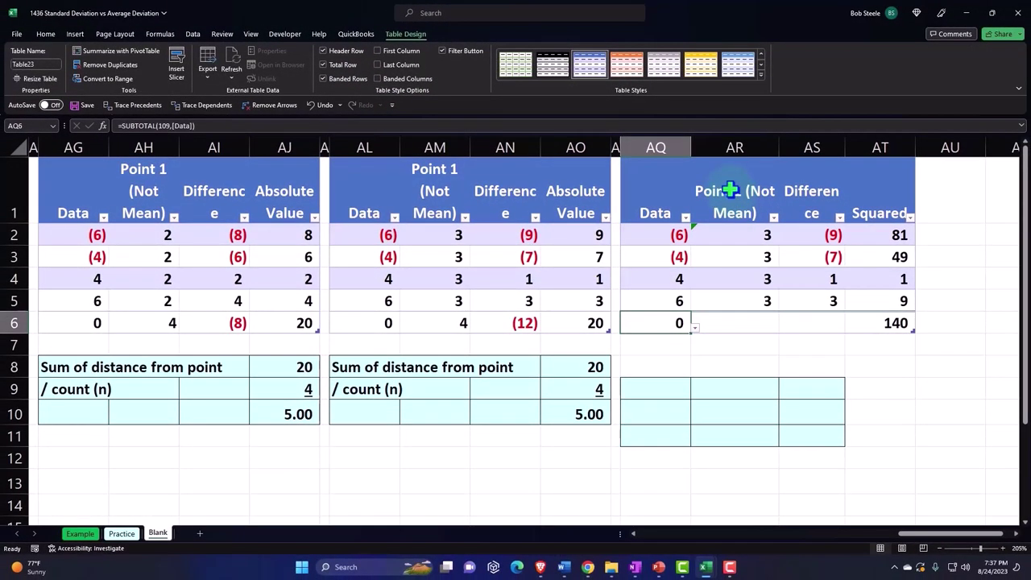
# Change the new table's first point value to 1.
pyautogui.click(745, 236)
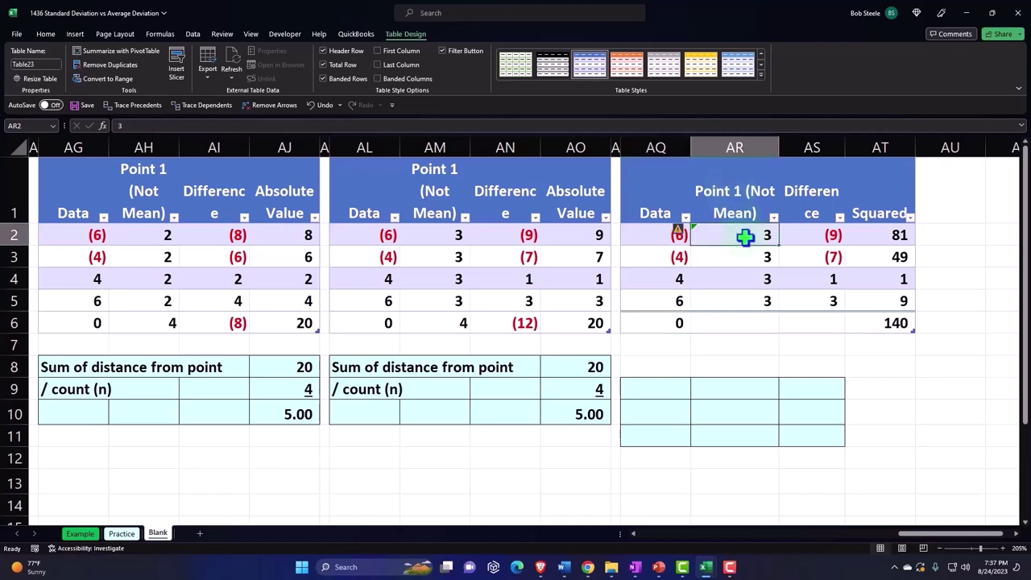
pyautogui.write('1')
pyautogui.press('Return')
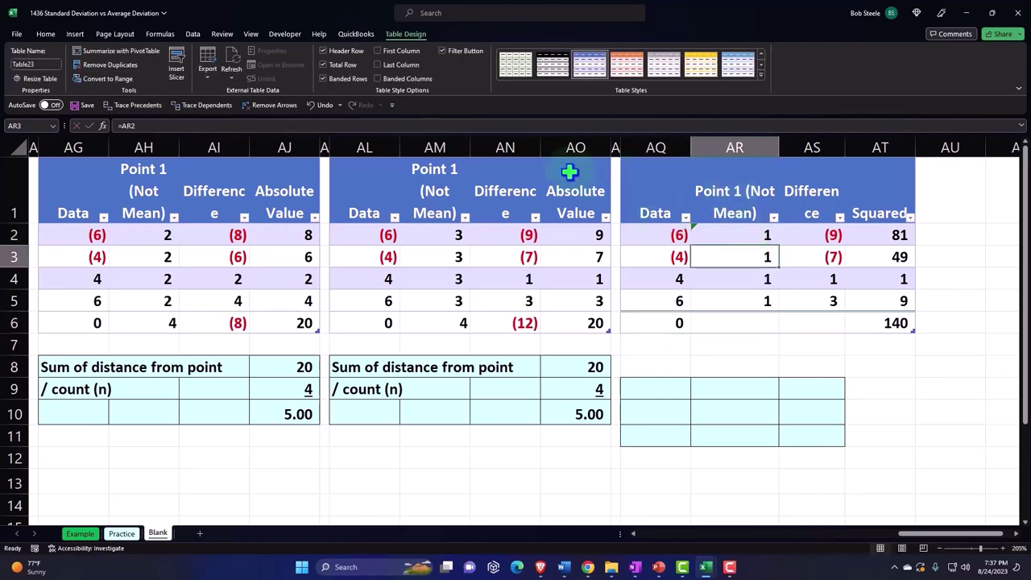
# Rename the middle table's point header to Point 3 (Not Mean).
pyautogui.click(452, 163)
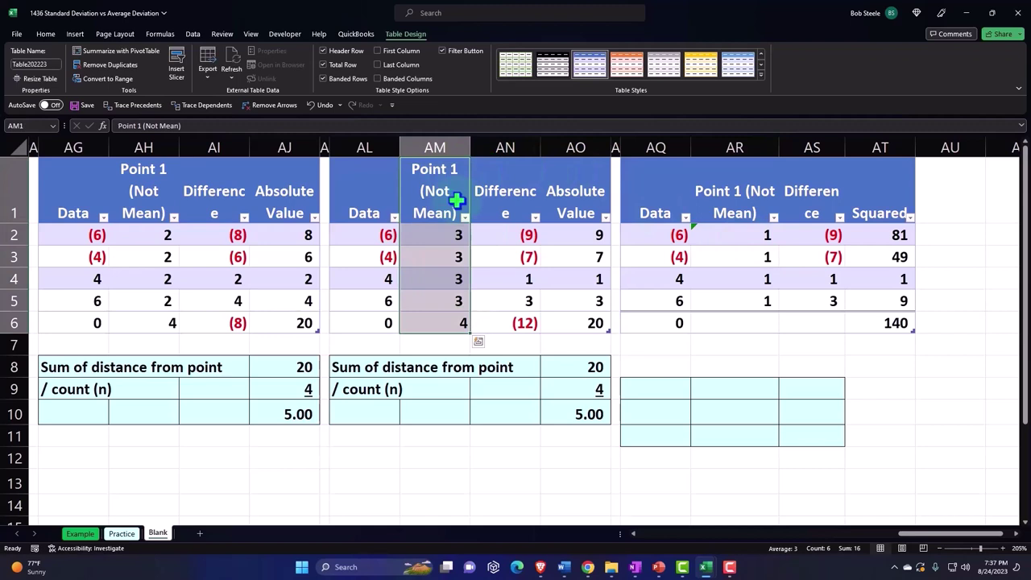
pyautogui.click(457, 170)
pyautogui.doubleClick(457, 169)
pyautogui.press('BackSpace')
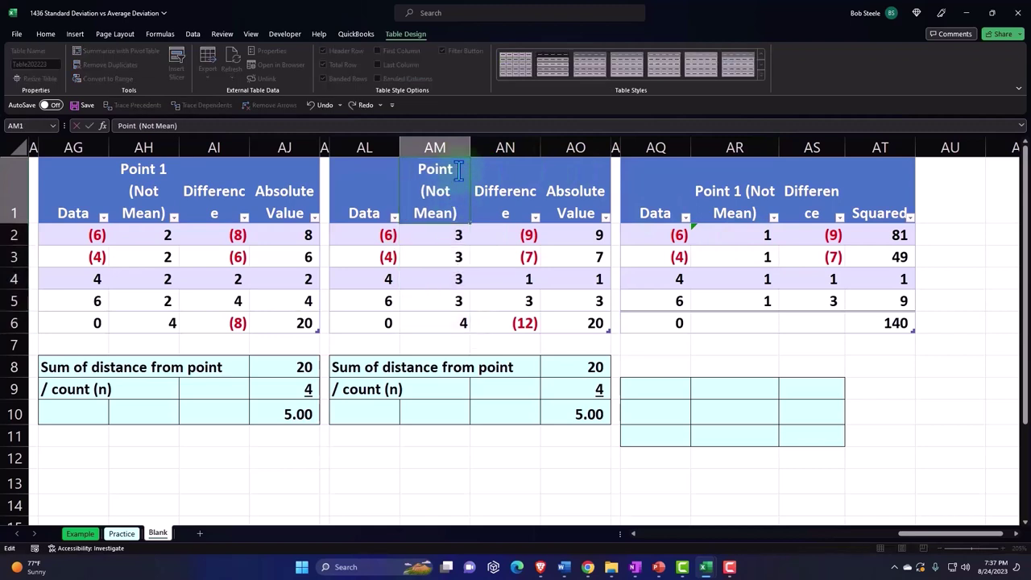
pyautogui.write('3')
pyautogui.press('Return')
# Rename the first copied table's point header to Point 2 (Not Mean).
pyautogui.click(143, 171)
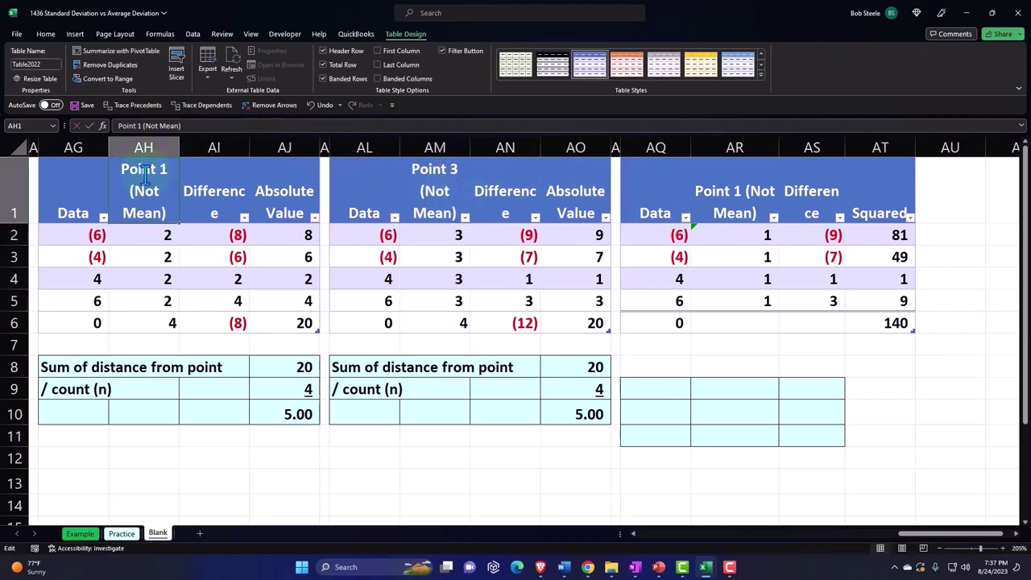
pyautogui.press('BackSpace')
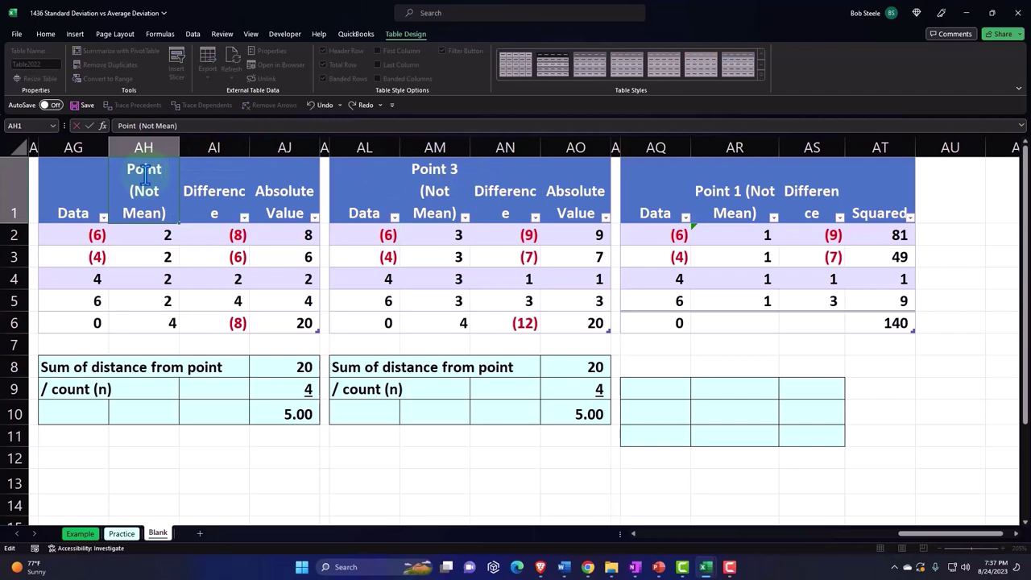
pyautogui.write('2')
pyautogui.press('Return')
pyautogui.press('Right')
pyautogui.press('Right')
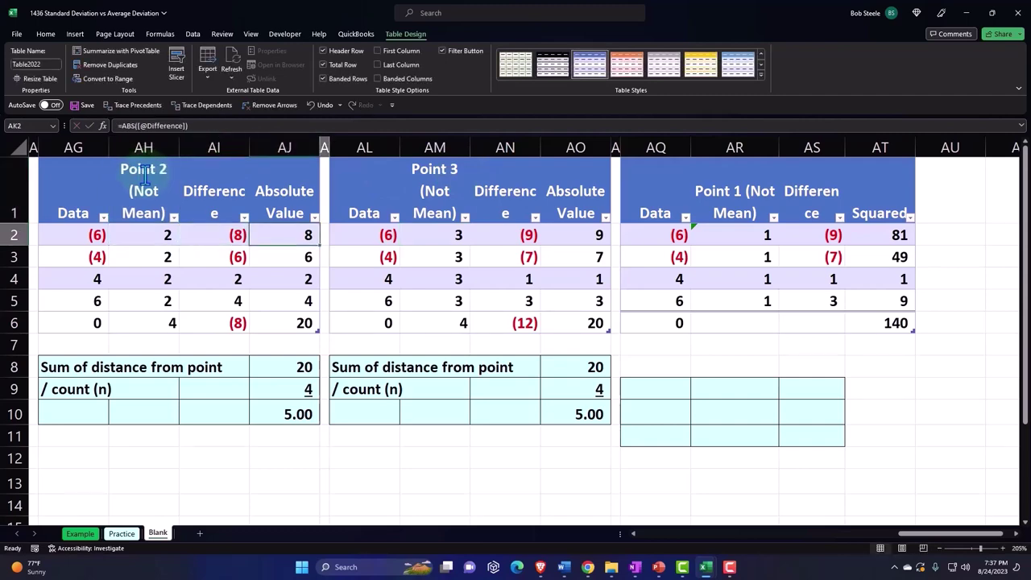
pyautogui.press('Right')
pyautogui.press('Right')
pyautogui.press('Right')
pyautogui.press('Right')
pyautogui.press('Right')
pyautogui.press('Right')
pyautogui.press('Right')
pyautogui.press('Right')
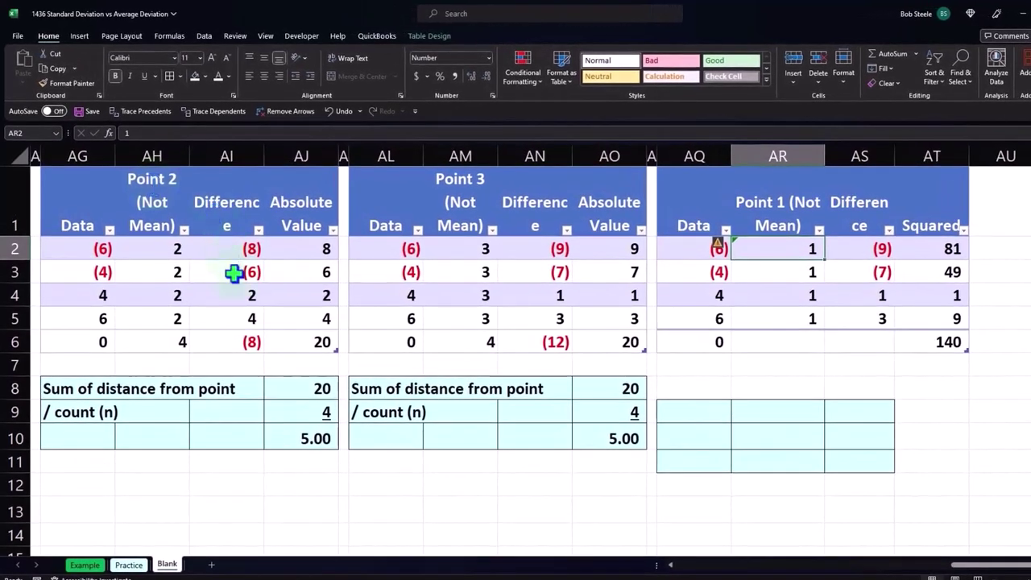
# Set the totals row to Count for the Point 1 column and Sum for Difference.
pyautogui.click(761, 339)
pyautogui.click(831, 350)
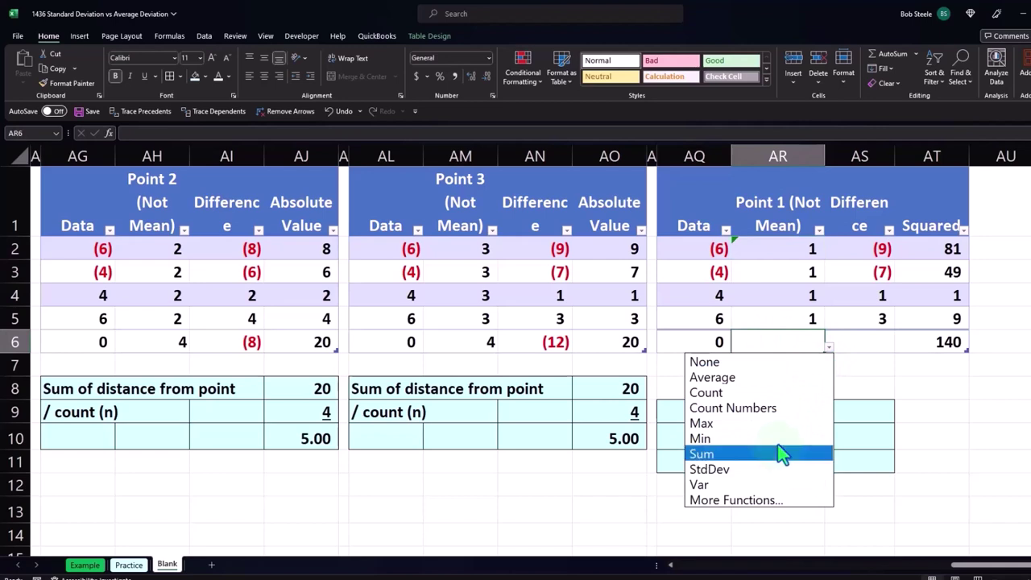
pyautogui.click(765, 395)
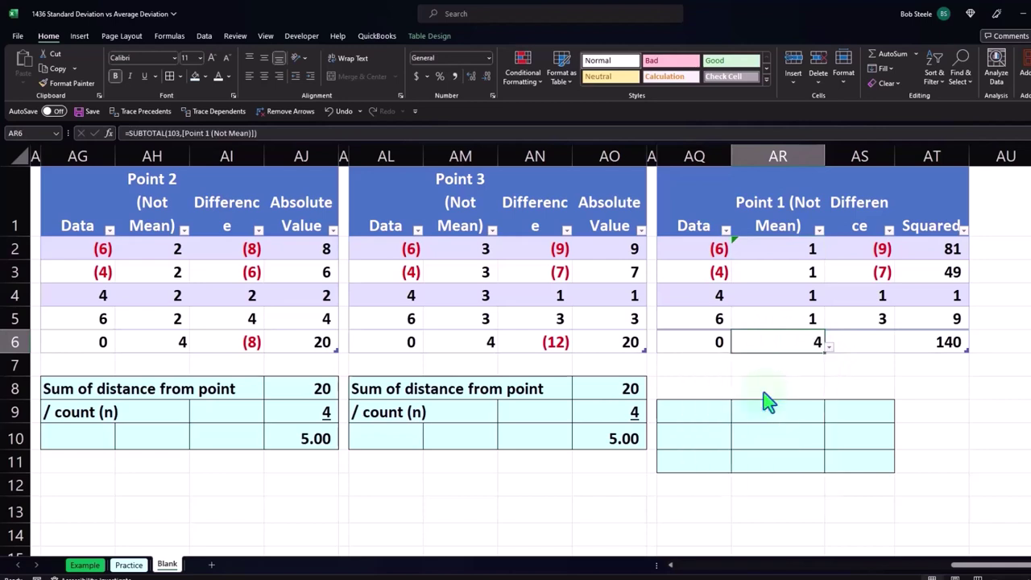
pyautogui.click(868, 341)
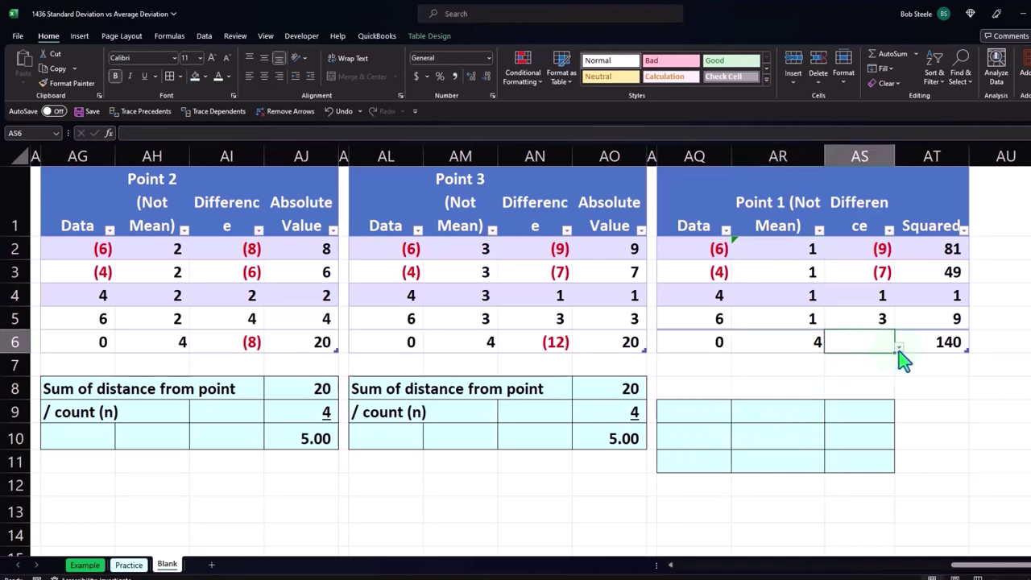
pyautogui.click(899, 348)
pyautogui.click(861, 454)
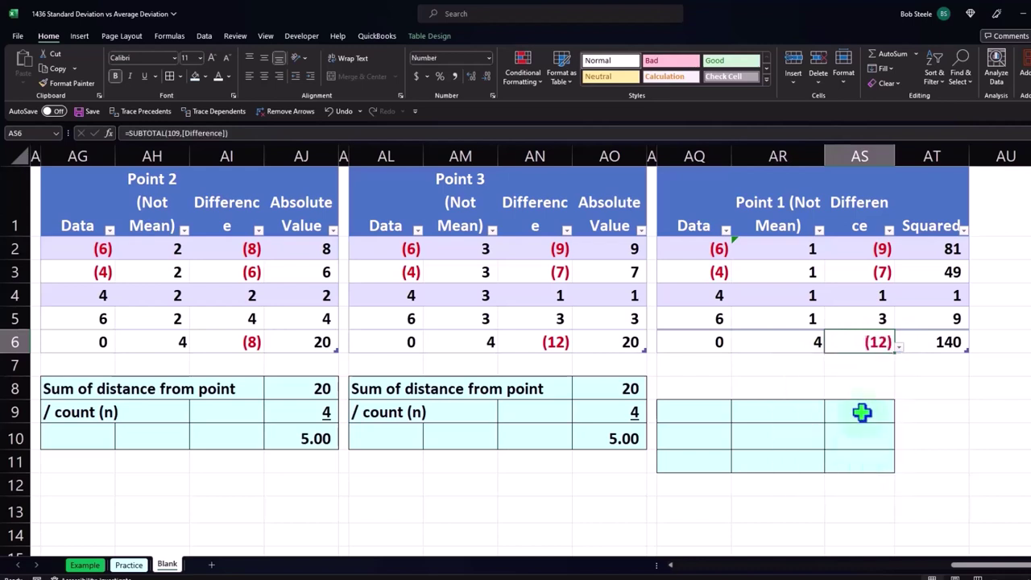
pyautogui.click(873, 366)
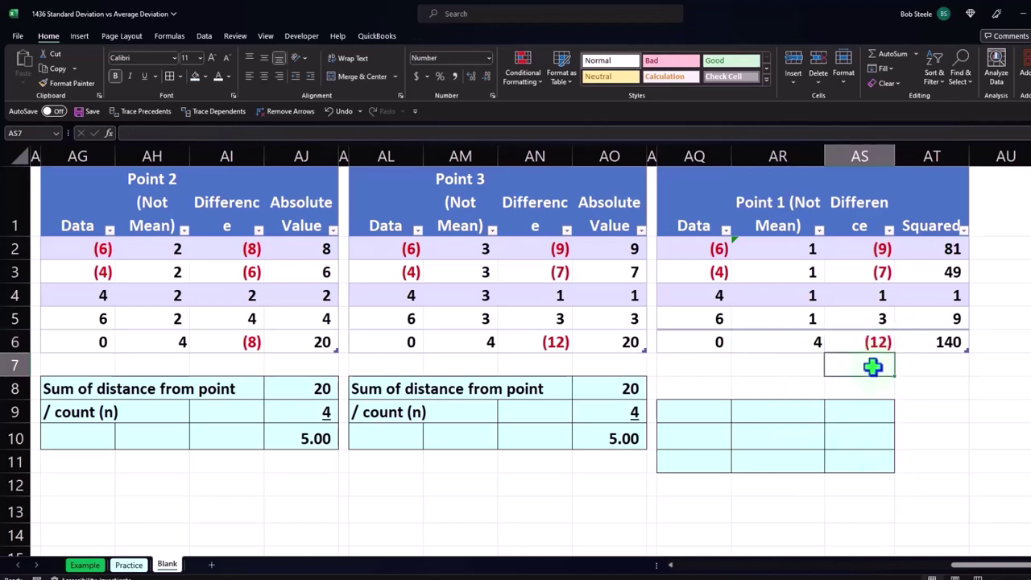
pyautogui.click(804, 251)
pyautogui.write('0')
pyautogui.press('Return')
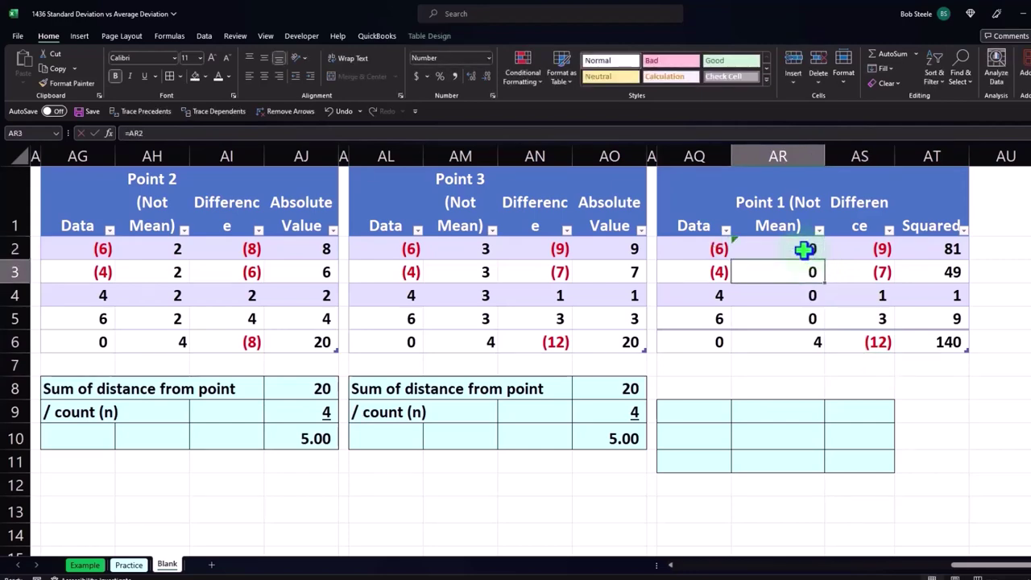
pyautogui.click(838, 249)
pyautogui.doubleClick(852, 250)
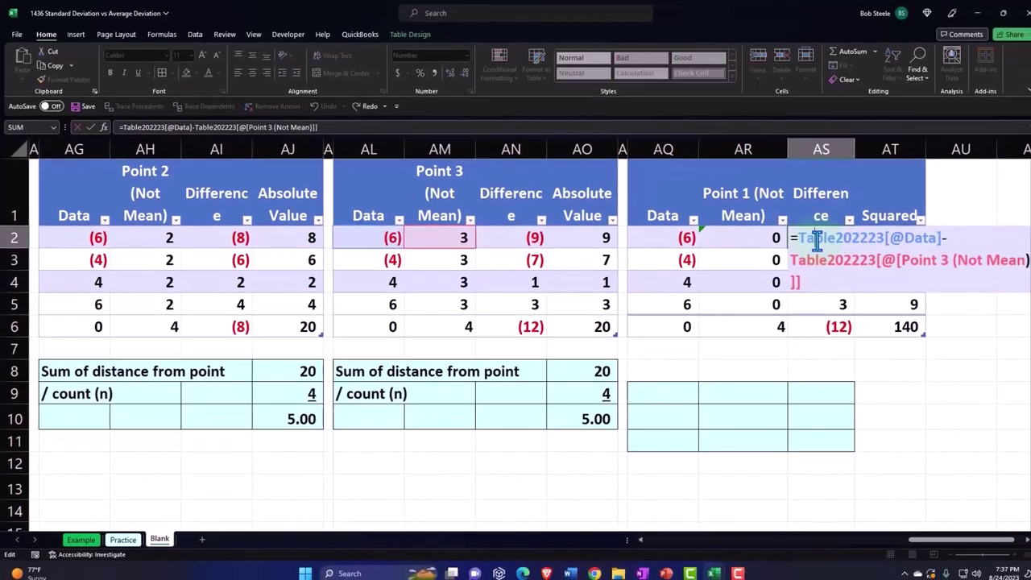
pyautogui.press('Return')
pyautogui.click(807, 239)
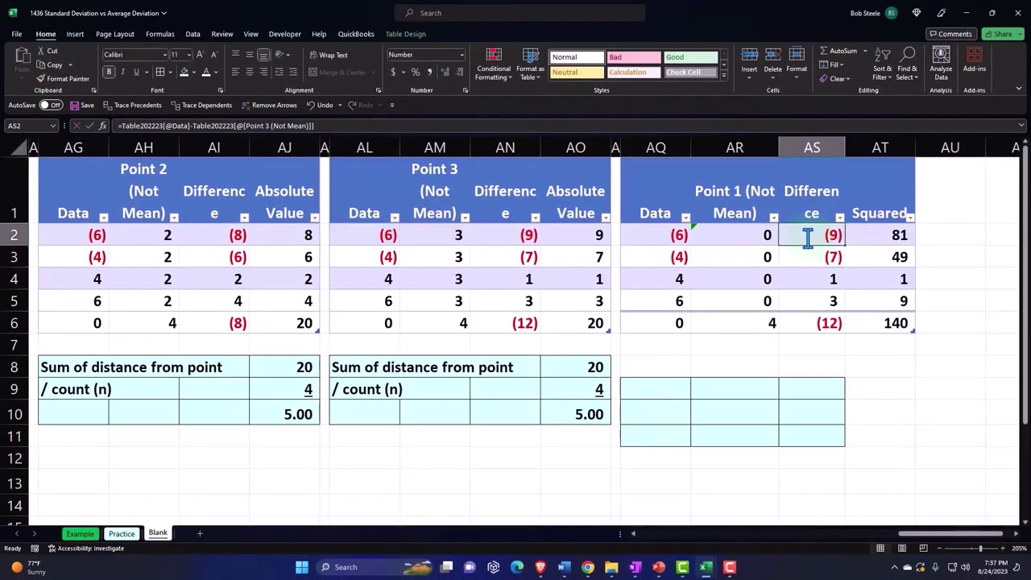
pyautogui.write('=')
pyautogui.press('Left')
pyautogui.press('Left')
pyautogui.write('-')
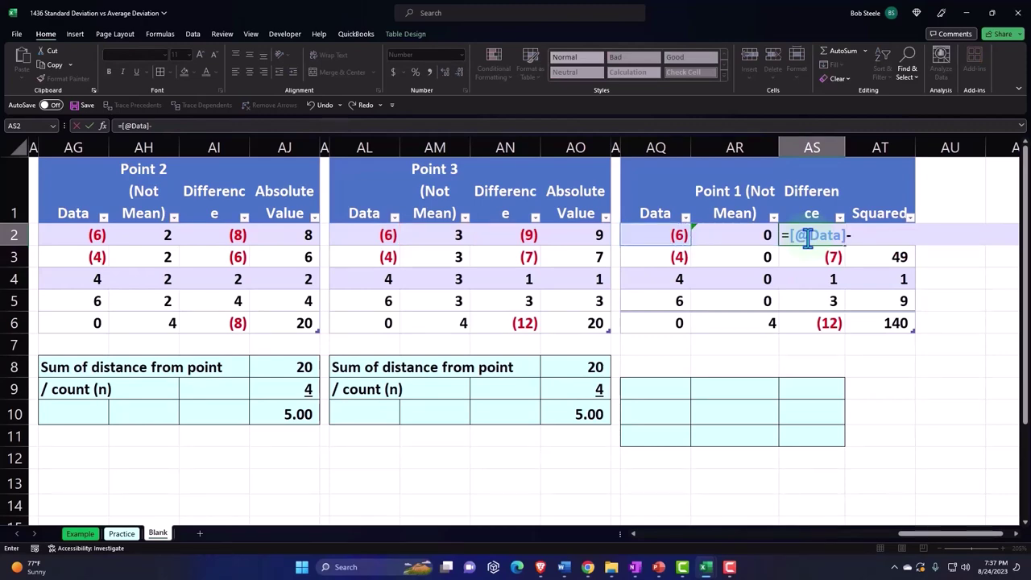
pyautogui.press('Left')
pyautogui.press('Return')
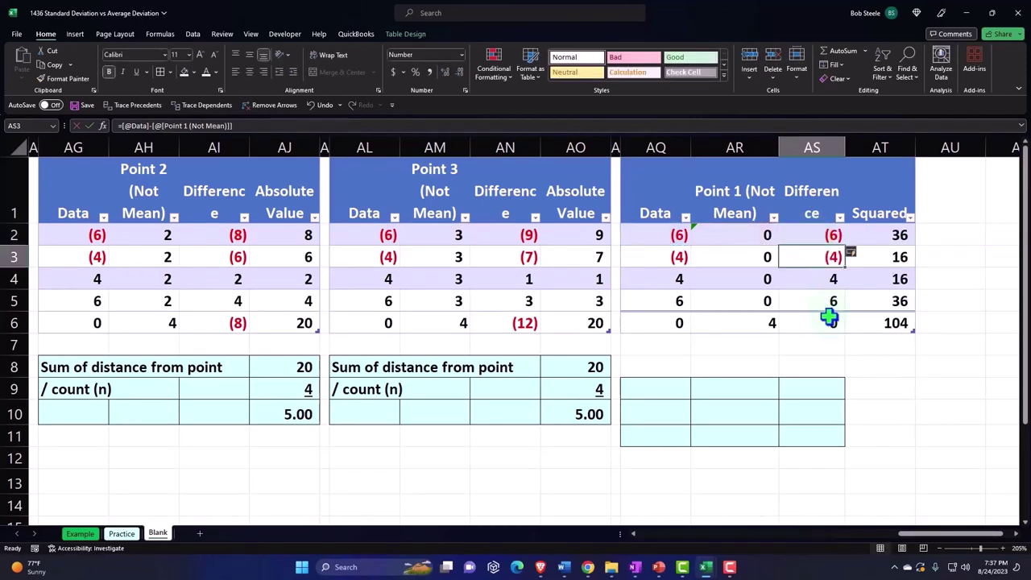
# Restore the point value to 1 and check the Squared total reads 108.
pyautogui.click(743, 236)
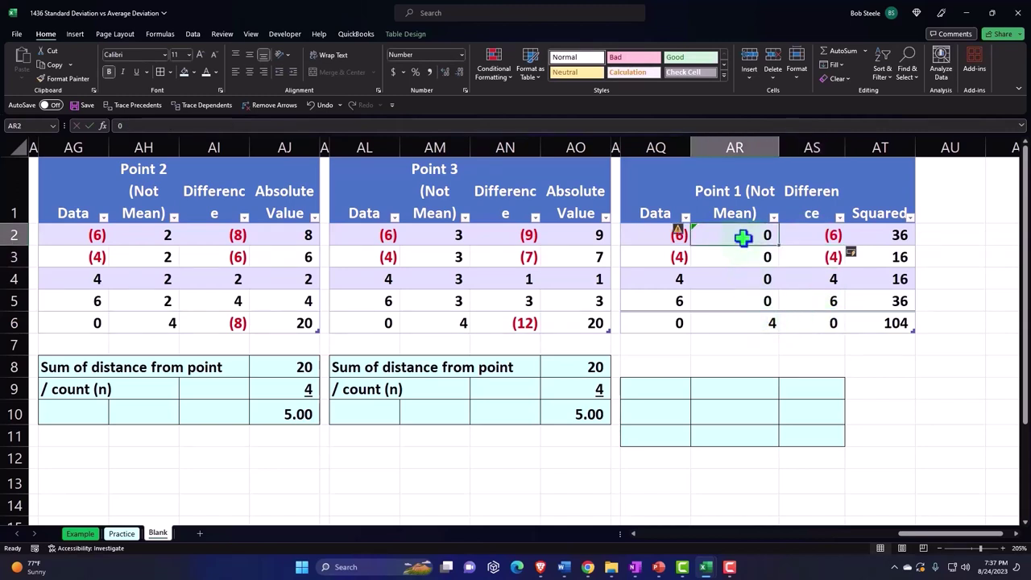
pyautogui.write('1')
pyautogui.press('Return')
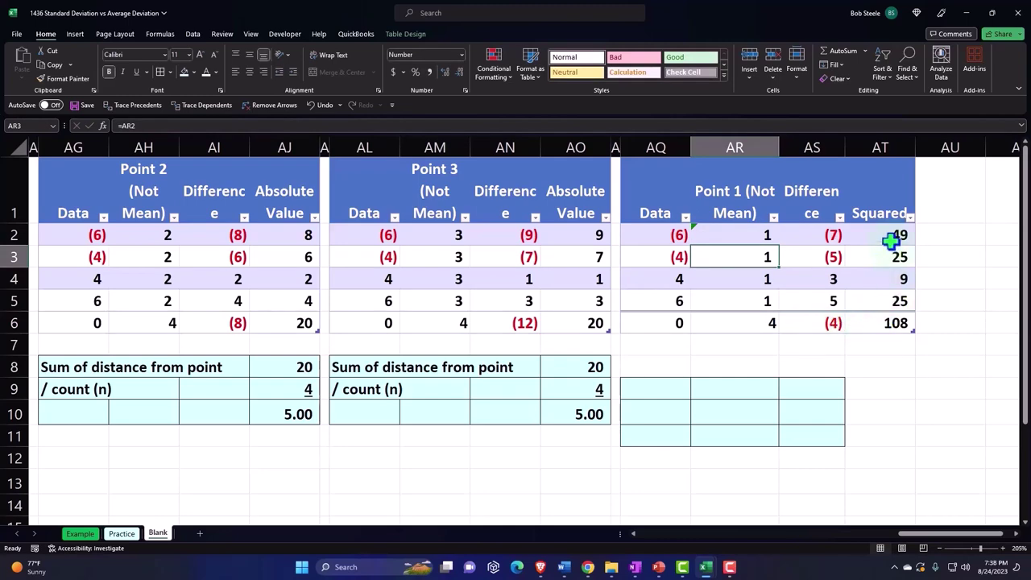
pyautogui.click(908, 323)
pyautogui.doubleClick(895, 323)
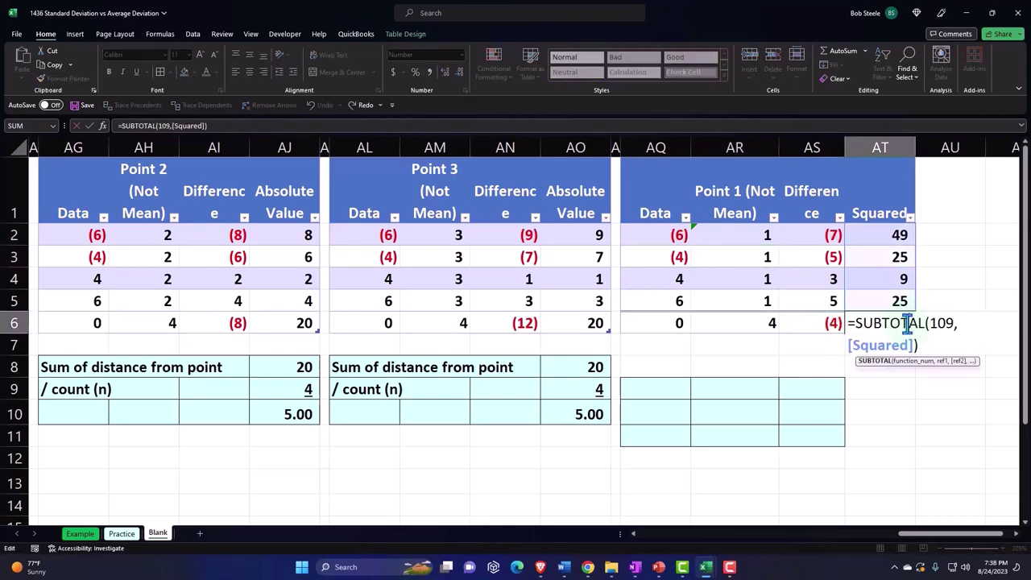
pyautogui.press('Escape')
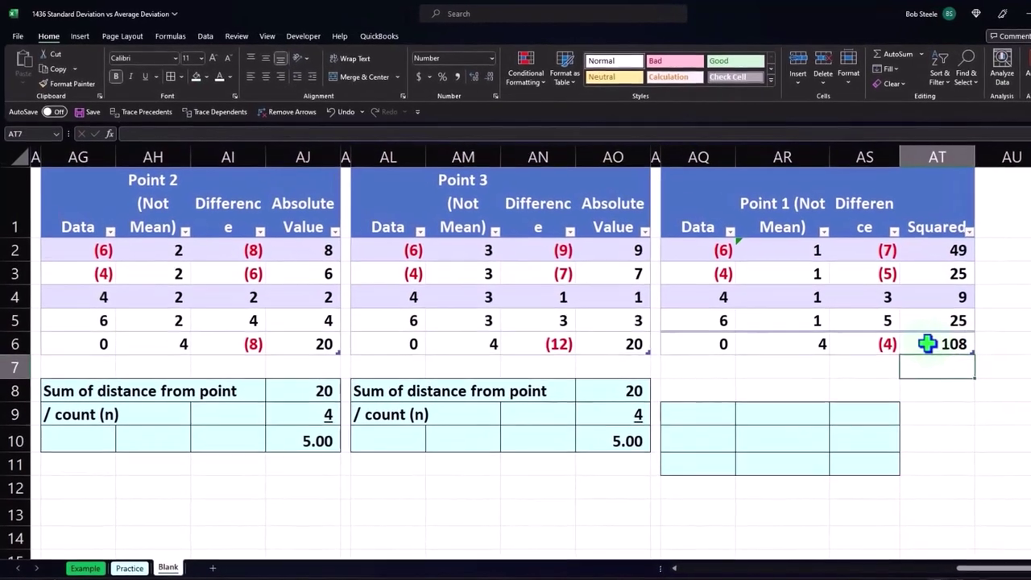
pyautogui.click(980, 352)
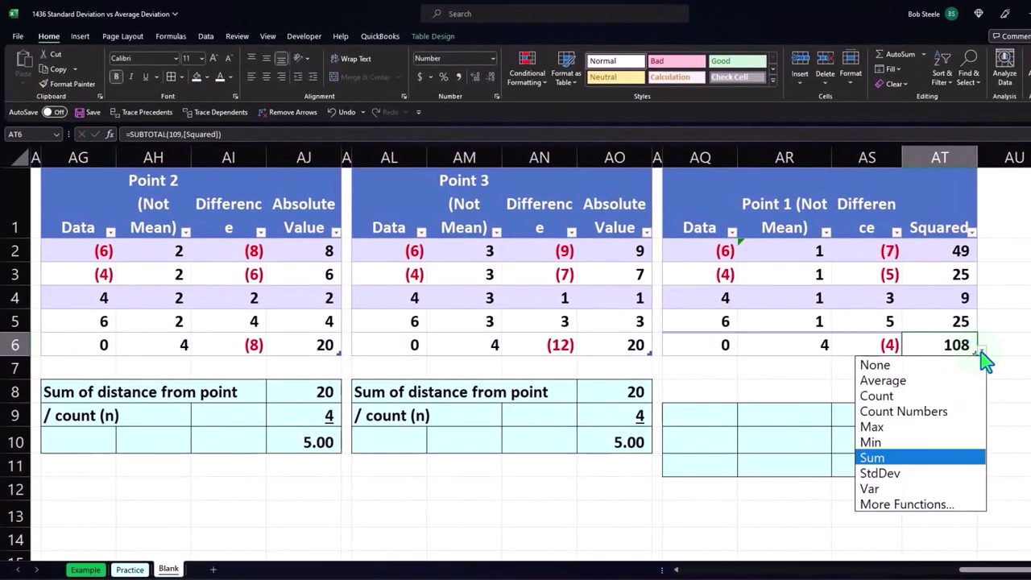
pyautogui.click(981, 352)
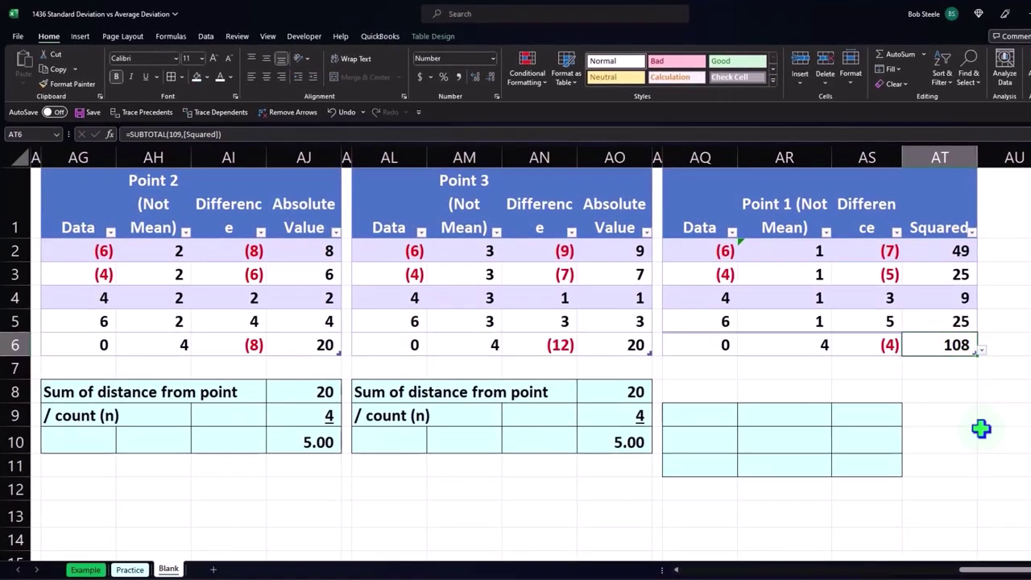
pyautogui.moveTo(999, 575); pyautogui.dragTo(898, 577)
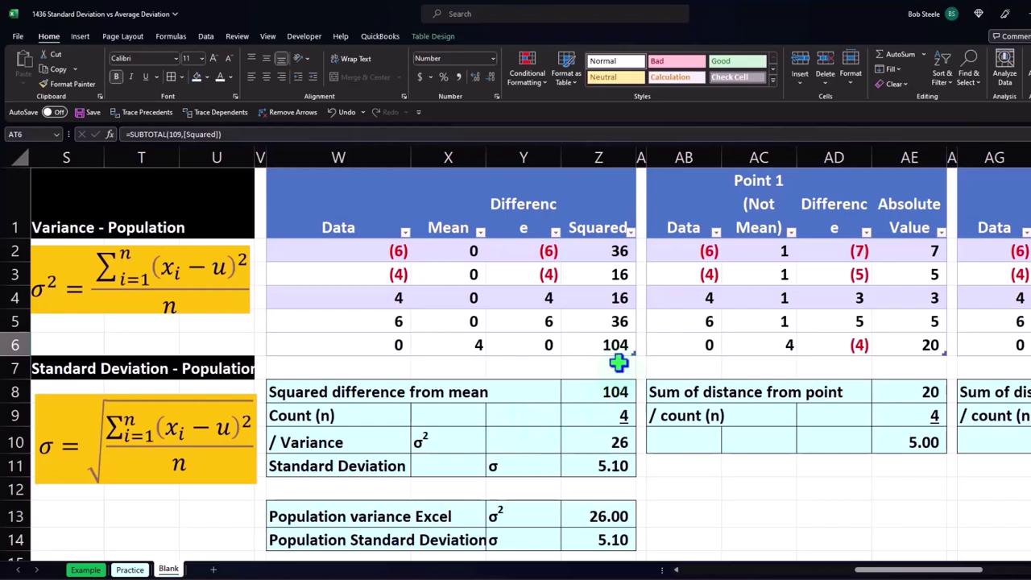
pyautogui.moveTo(903, 575); pyautogui.dragTo(975, 576)
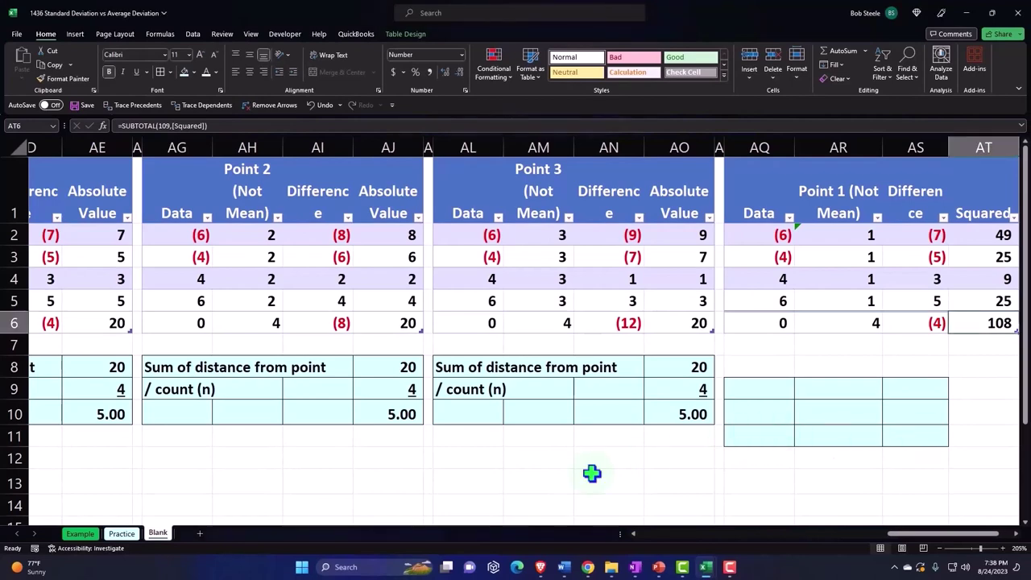
# Copy the W8:Z11 variance and standard deviation block and paste it at AQ8.
pyautogui.click(593, 474)
pyautogui.press('Left')
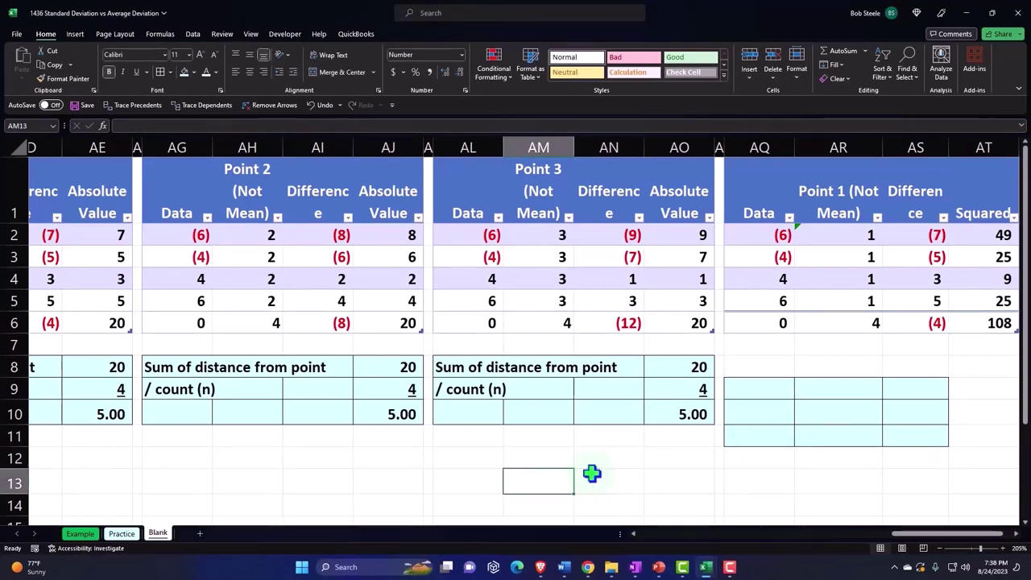
pyautogui.press('Left')
pyautogui.press('Left')
pyautogui.press('Left')
pyautogui.press('Left')
pyautogui.press('Left')
pyautogui.press('Left')
pyautogui.press('Left')
pyautogui.press('Left')
pyautogui.press('Left')
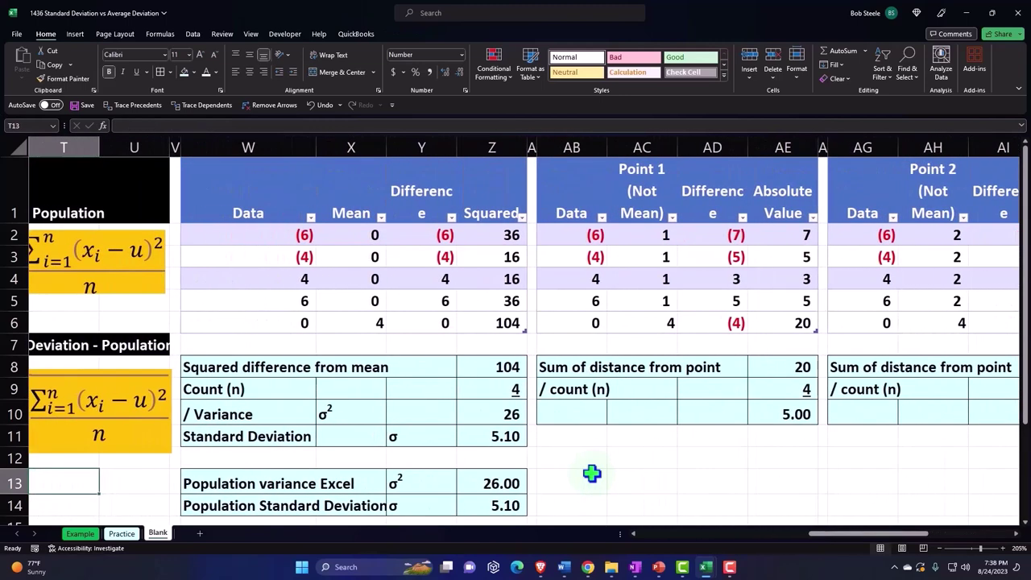
pyautogui.moveTo(246, 366); pyautogui.dragTo(461, 435)
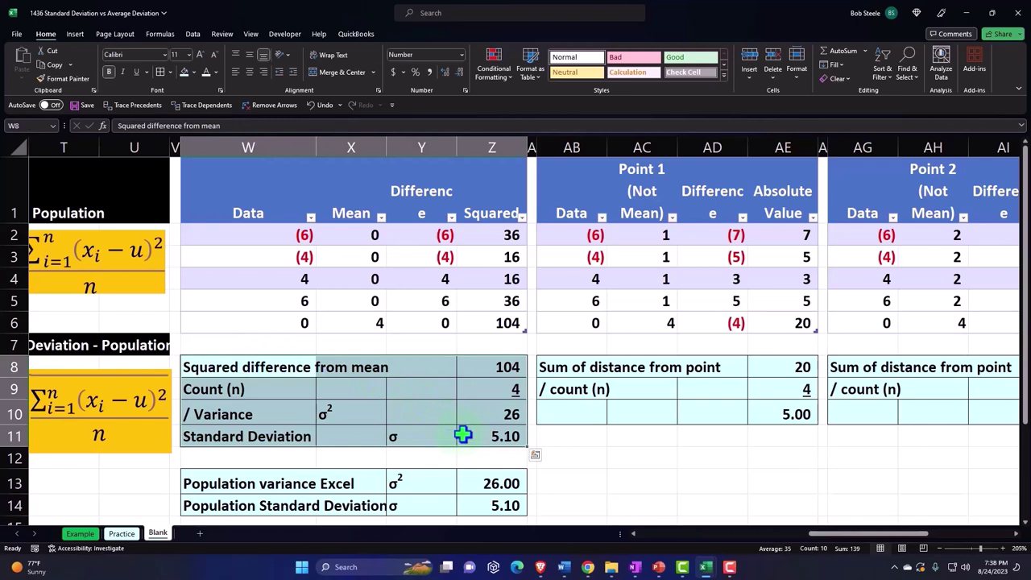
pyautogui.hotkey('ctrl', 'c')
pyautogui.moveTo(822, 534); pyautogui.dragTo(926, 546)
pyautogui.click(777, 367)
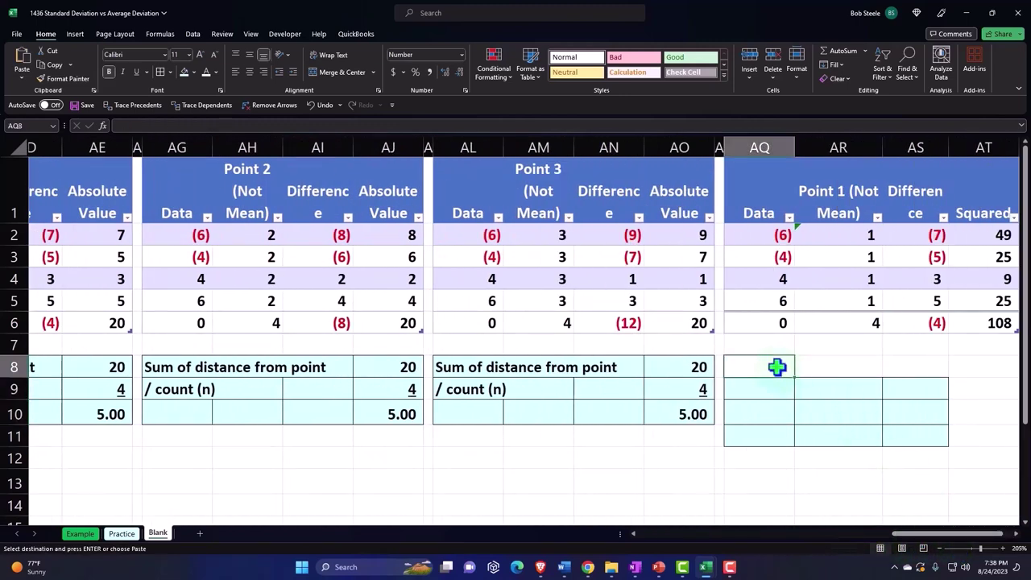
pyautogui.rightClick(777, 366)
pyautogui.click(805, 111)
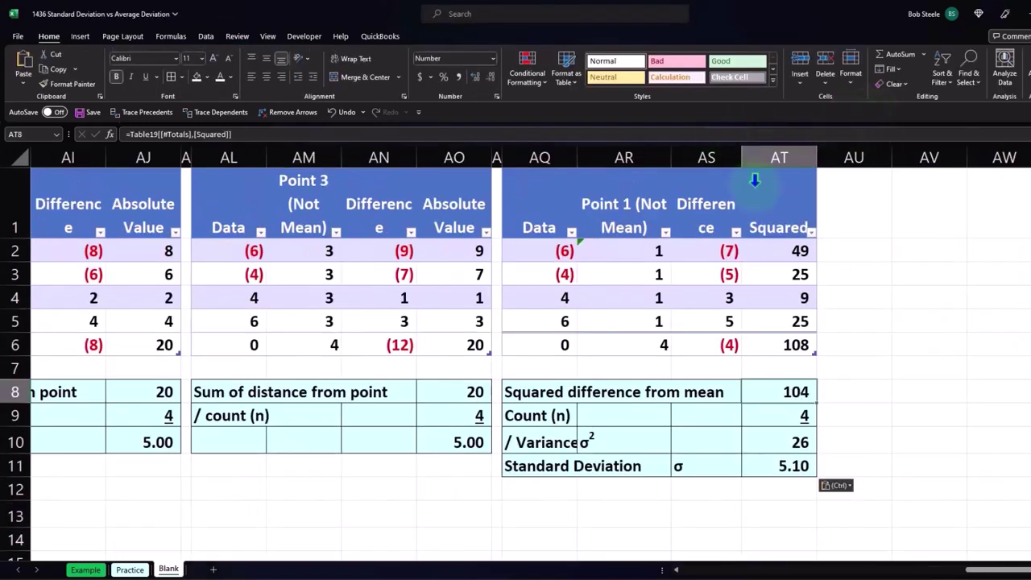
# Link the summary's squared total in AT8 to the table total with =AT6.
pyautogui.doubleClick(788, 393)
pyautogui.press('Escape')
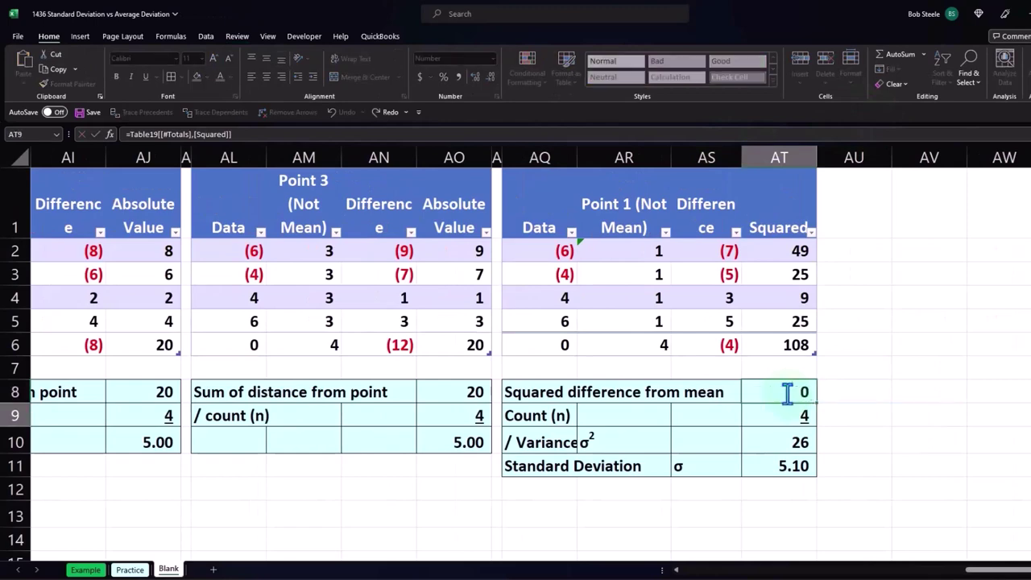
pyautogui.write('=')
pyautogui.press('Up')
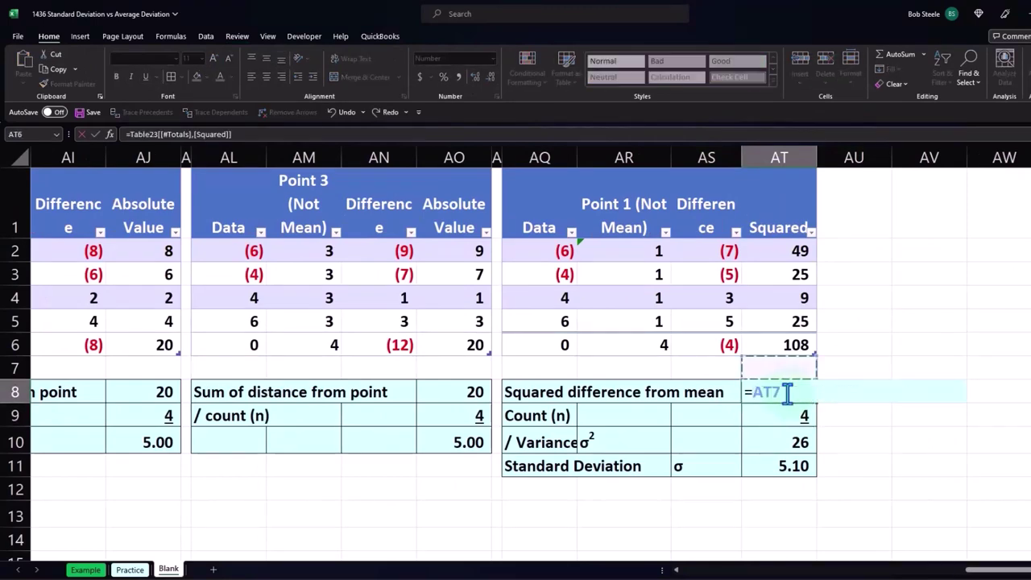
pyautogui.press('Up')
pyautogui.press('Return')
# Set the count to =AR6 and variance to =AT8/AT9, giving 27 and standard deviation 5.20.
pyautogui.write('=')
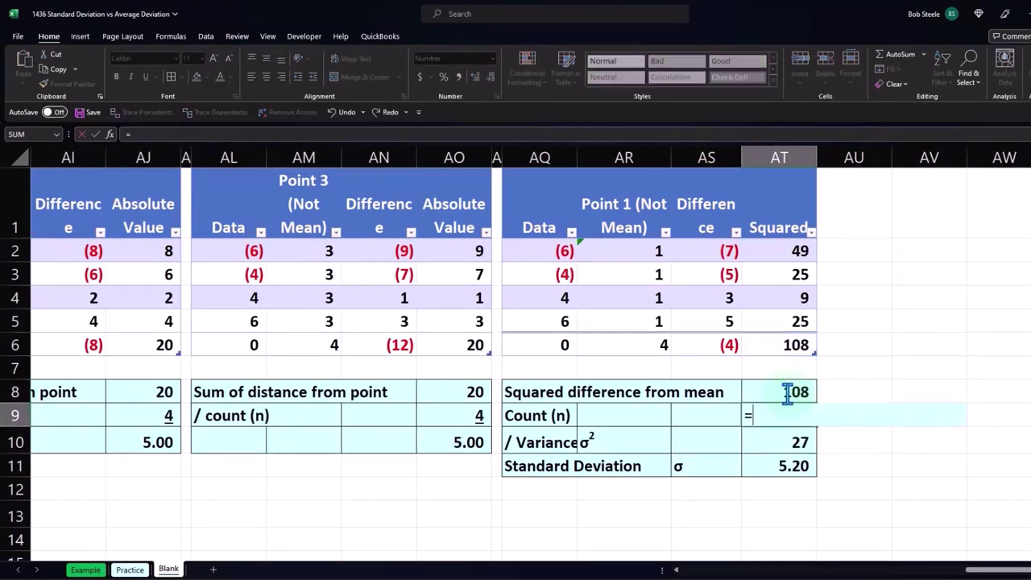
pyautogui.press('Up')
pyautogui.press('Up')
pyautogui.press('Up')
pyautogui.press('Left')
pyautogui.press('Left')
pyautogui.press('Return')
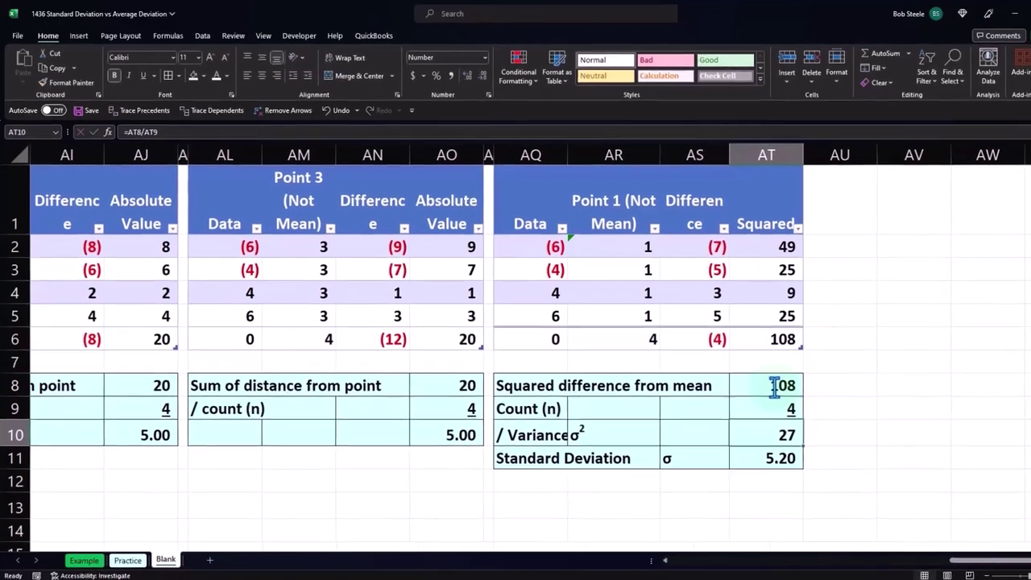
pyautogui.write('=')
pyautogui.press('Up')
pyautogui.press('Up')
pyautogui.write('/')
pyautogui.press('Up')
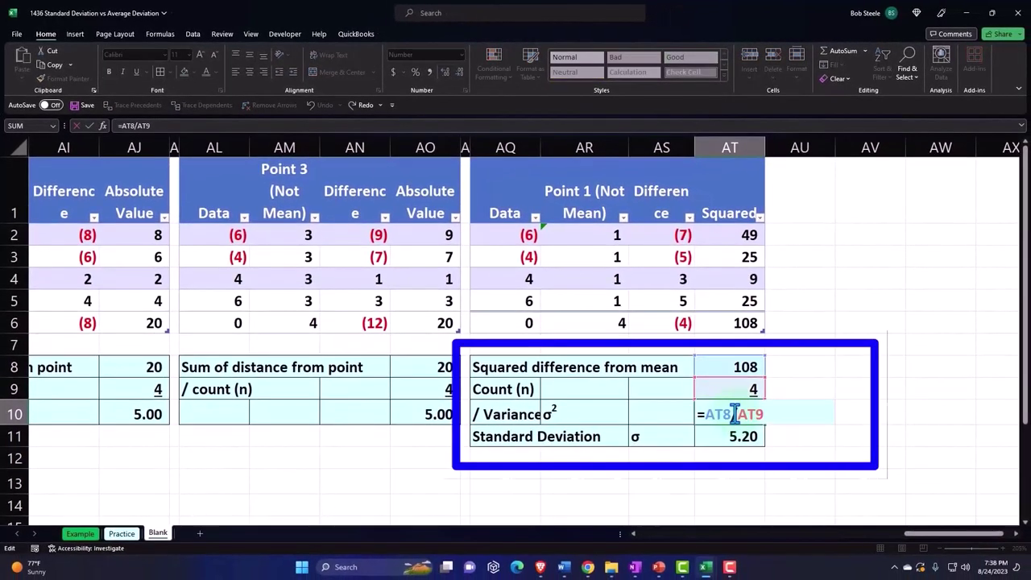
pyautogui.press('Return')
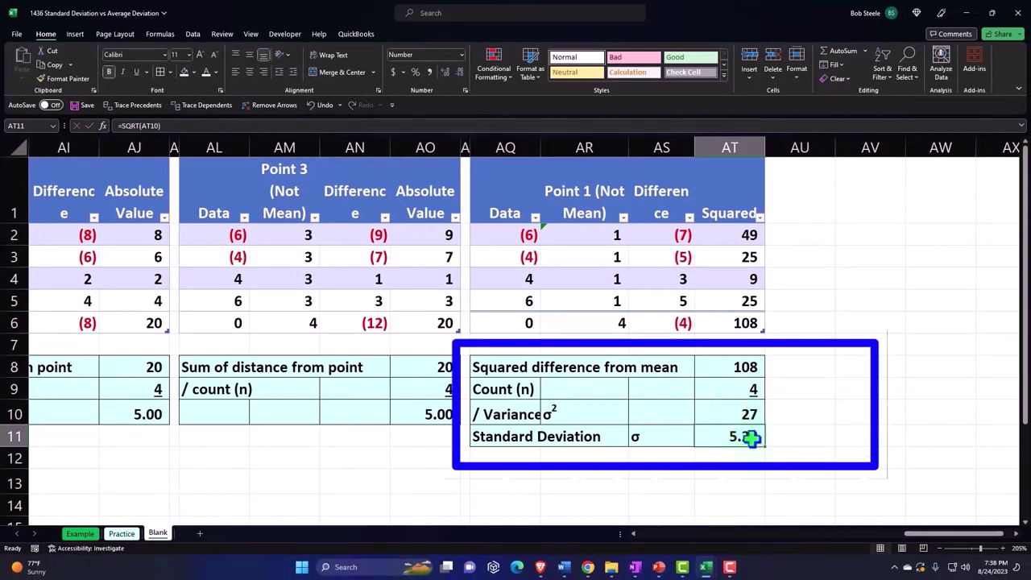
pyautogui.press('Left')
pyautogui.press('Left')
pyautogui.press('Left')
pyautogui.press('Left')
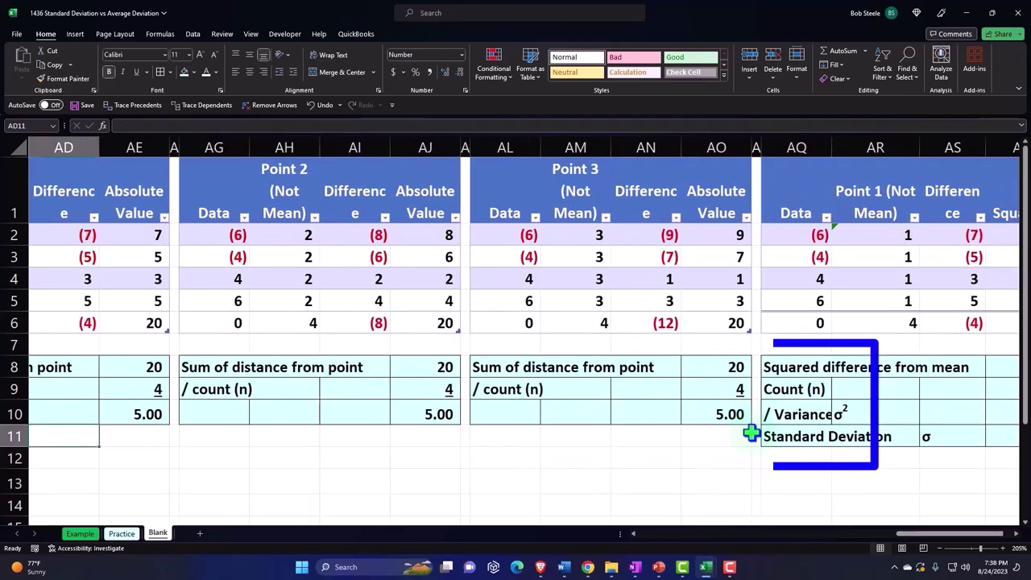
pyautogui.press('Left')
pyautogui.press('Left')
pyautogui.press('Left')
pyautogui.press('Left')
pyautogui.press('Left')
pyautogui.press('Left')
pyautogui.press('Right')
pyautogui.press('Right')
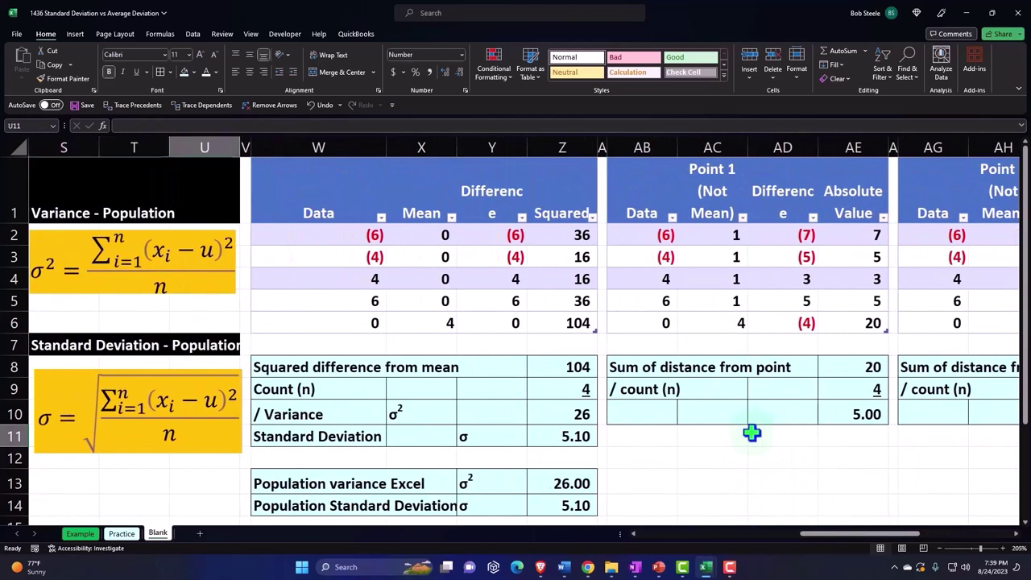
pyautogui.press('Right')
pyautogui.press('Right')
pyautogui.press('Right')
pyautogui.press('Right')
pyautogui.press('Right')
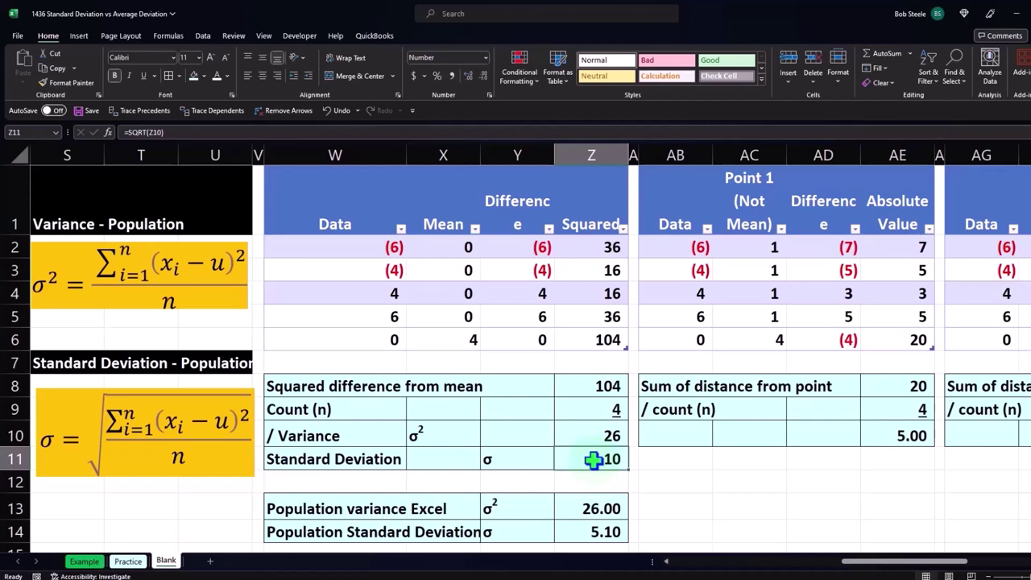
pyautogui.hotkey('ctrl', 'Right')
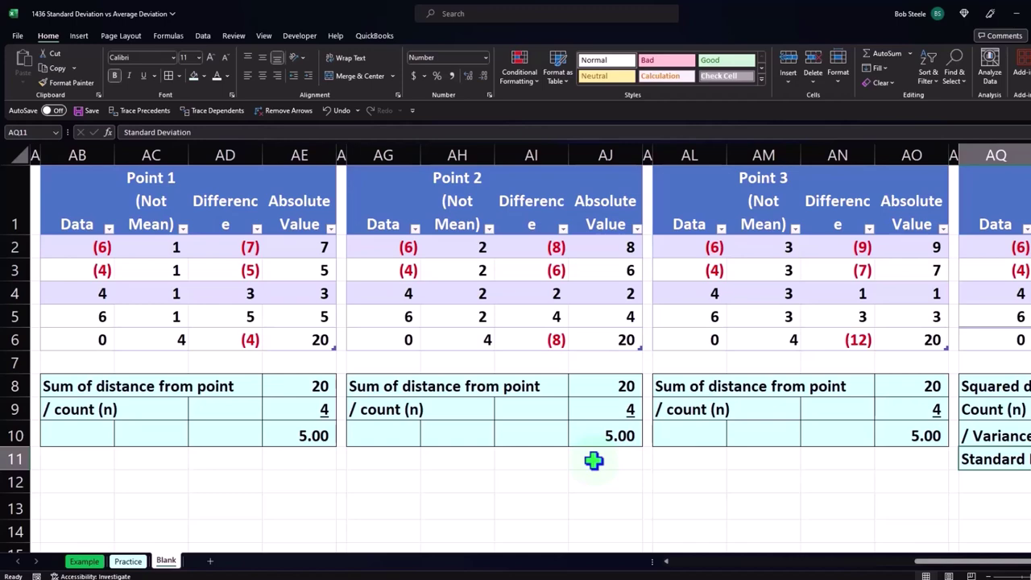
pyautogui.hotkey('ctrl', 'Right')
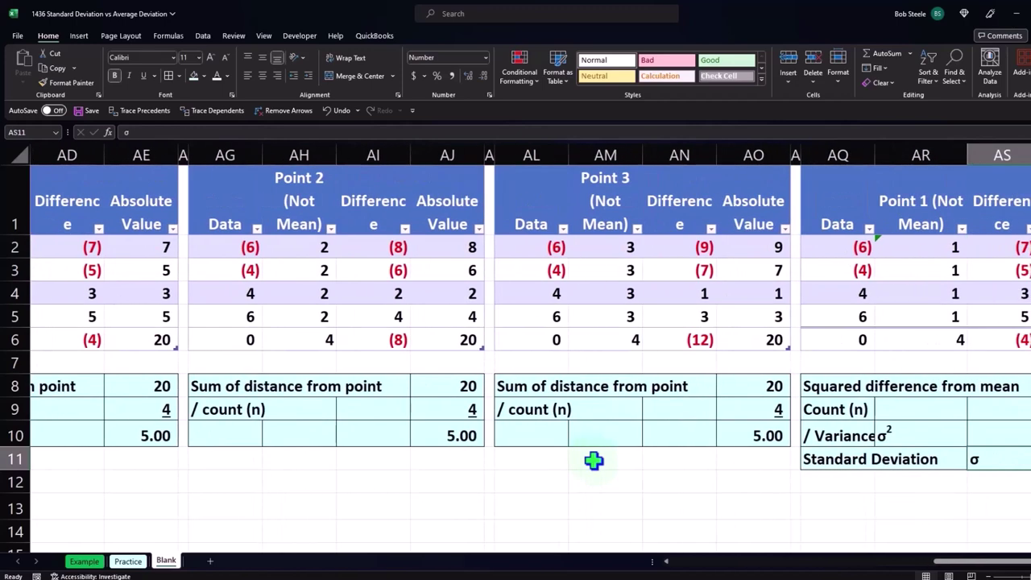
pyautogui.press('Right')
pyautogui.press('Right')
pyautogui.press('Right')
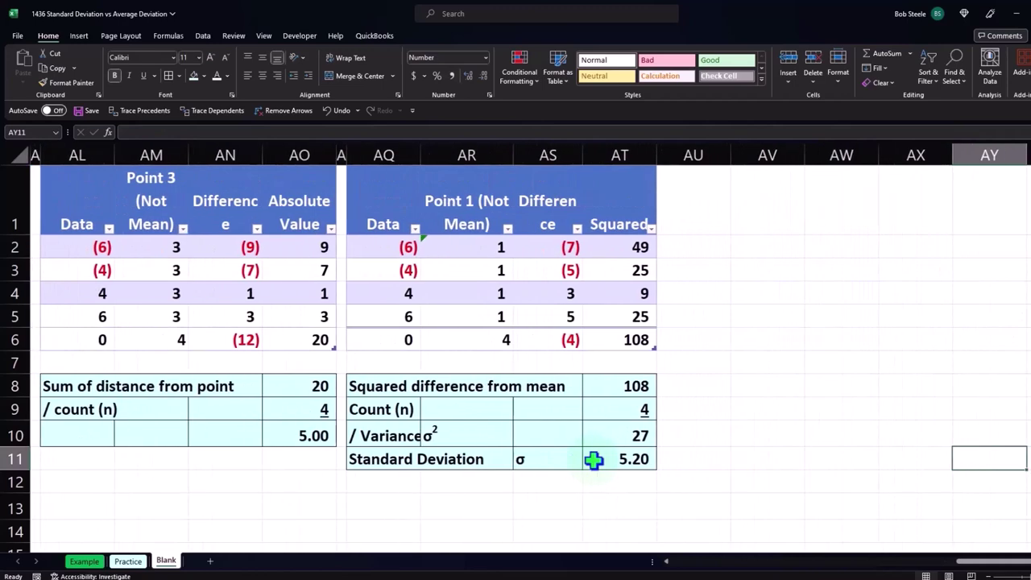
# Copy columns AP:AT of the Point 1 squared table and paste them at AU1.
pyautogui.click(341, 149)
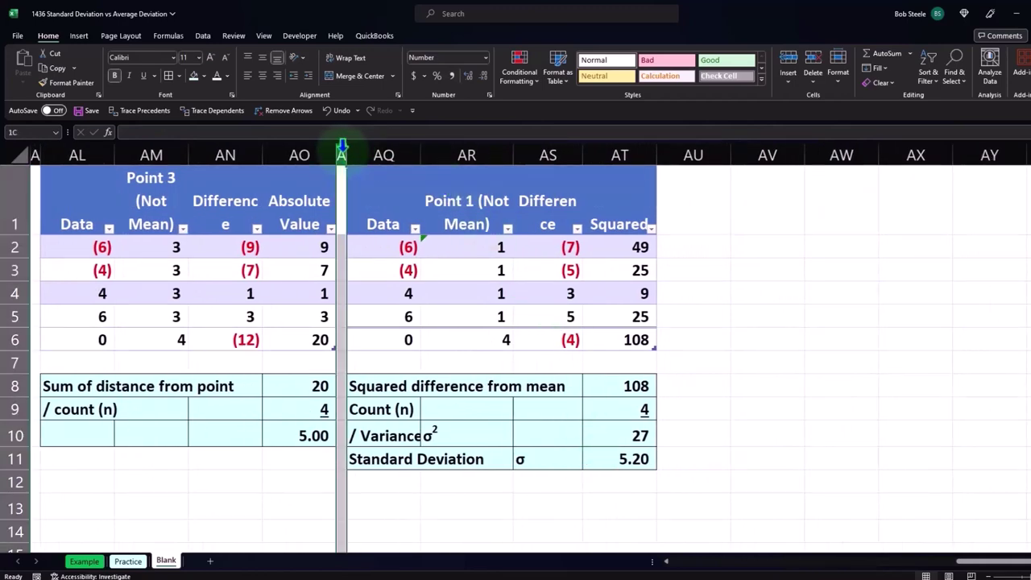
pyautogui.moveTo(342, 149); pyautogui.dragTo(594, 149)
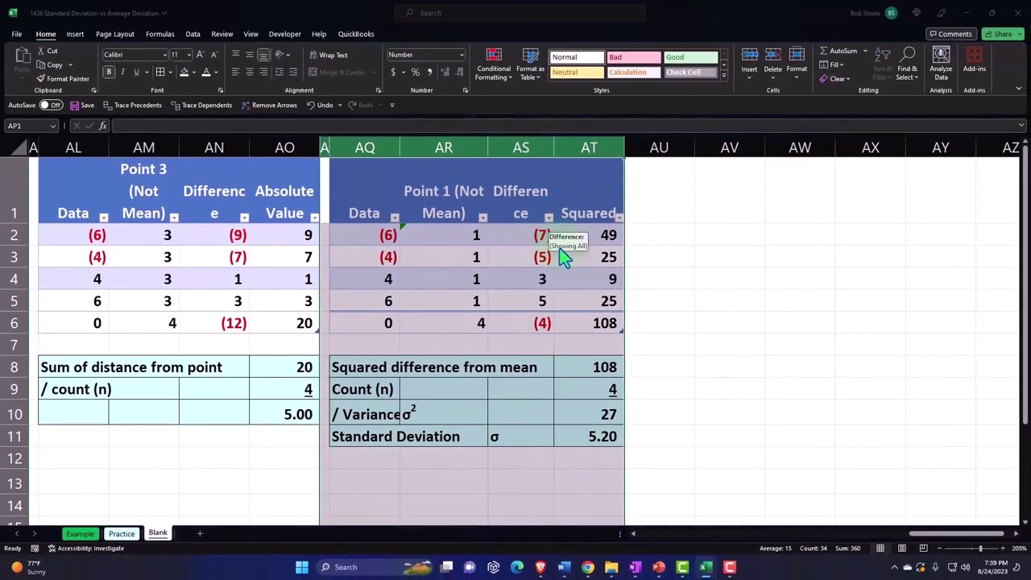
pyautogui.rightClick(556, 306)
pyautogui.click(579, 338)
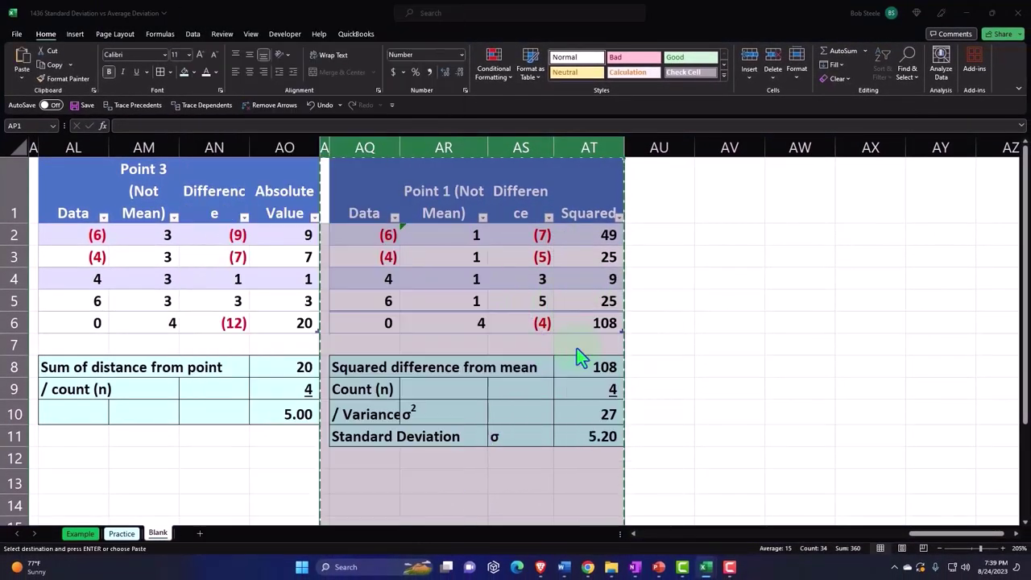
pyautogui.click(670, 177)
pyautogui.rightClick(673, 179)
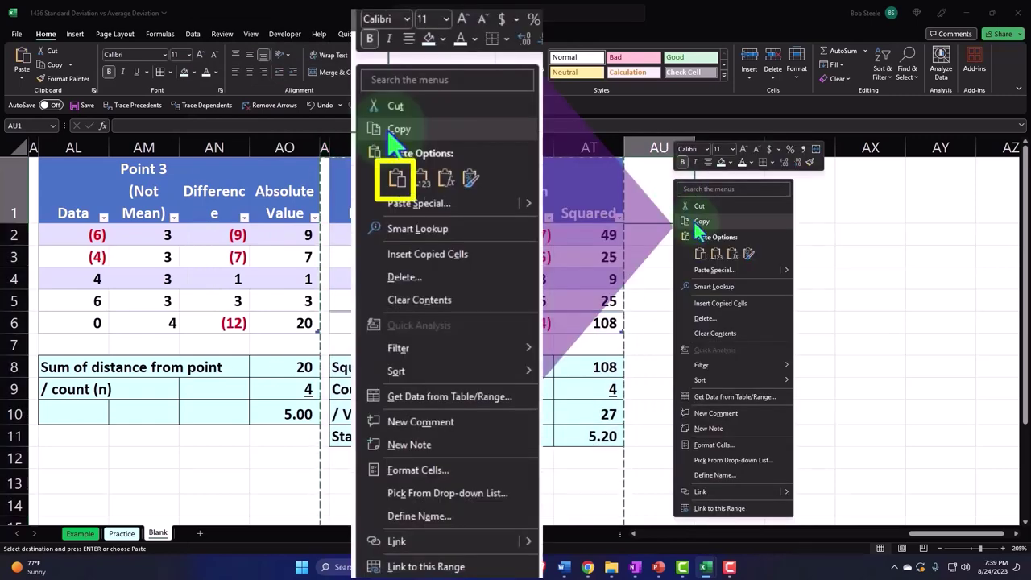
pyautogui.click(701, 254)
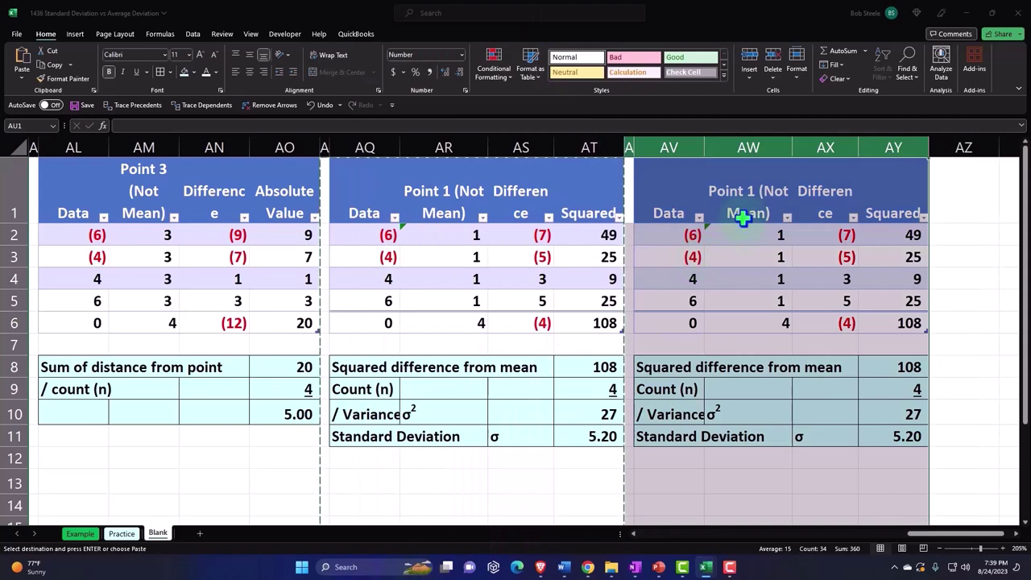
# Rename the copy's heading to Point 2 (Not Mean) and set its point value to 2.
pyautogui.click(745, 205)
pyautogui.doubleClick(751, 201)
pyautogui.press('BackSpace')
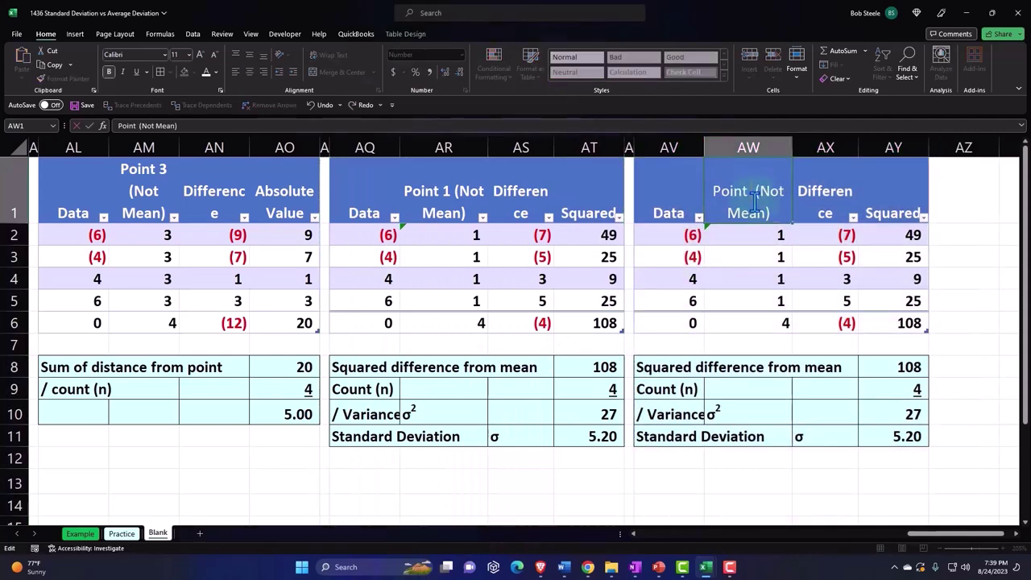
pyautogui.write('2')
pyautogui.press('Return')
pyautogui.write('2')
pyautogui.press('Return')
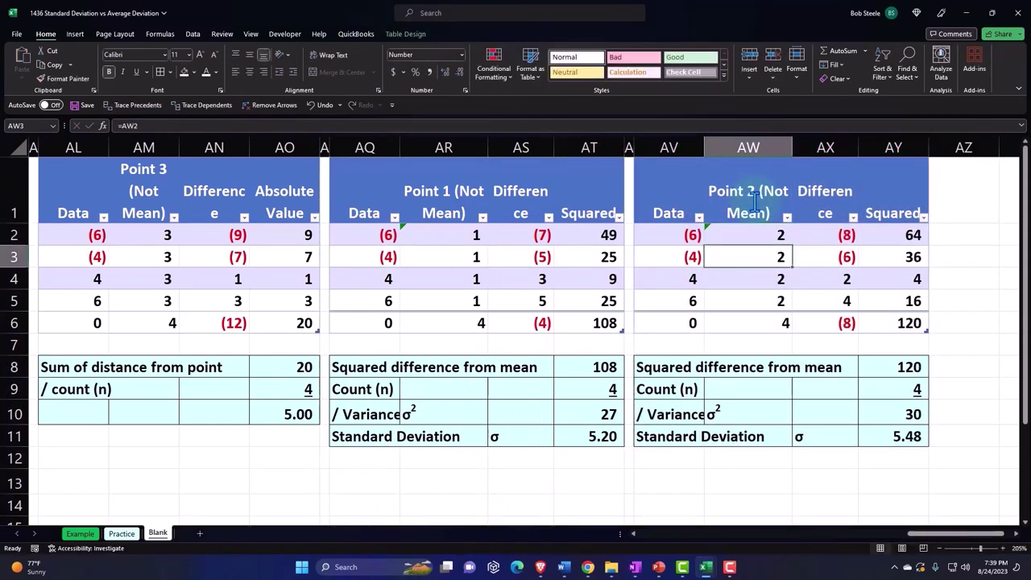
pyautogui.press('Right')
pyautogui.press('Right')
pyautogui.press('Right')
pyautogui.press('Right')
pyautogui.press('Down')
pyautogui.press('Down')
pyautogui.press('Down')
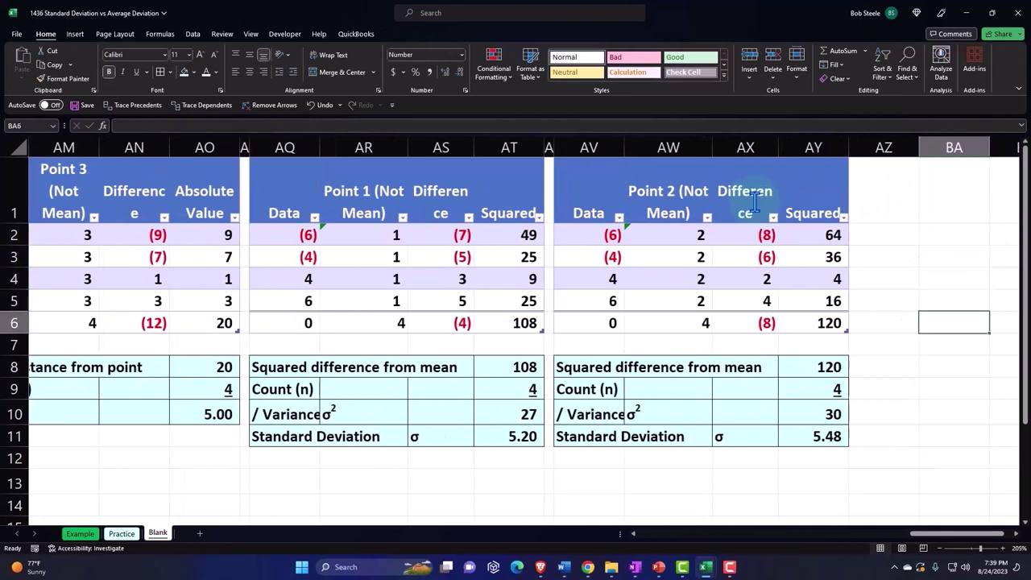
pyautogui.click(830, 324)
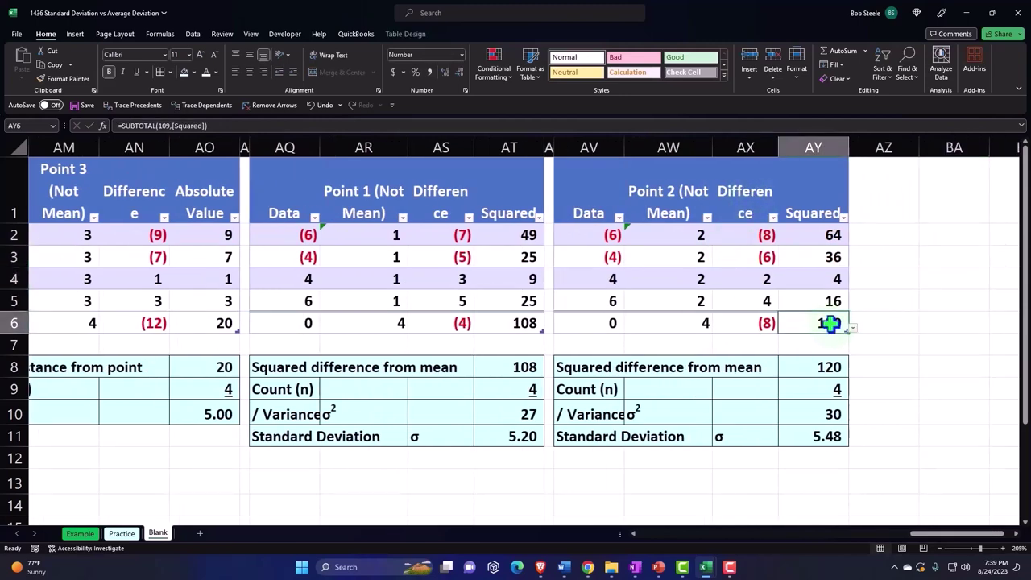
pyautogui.doubleClick(828, 367)
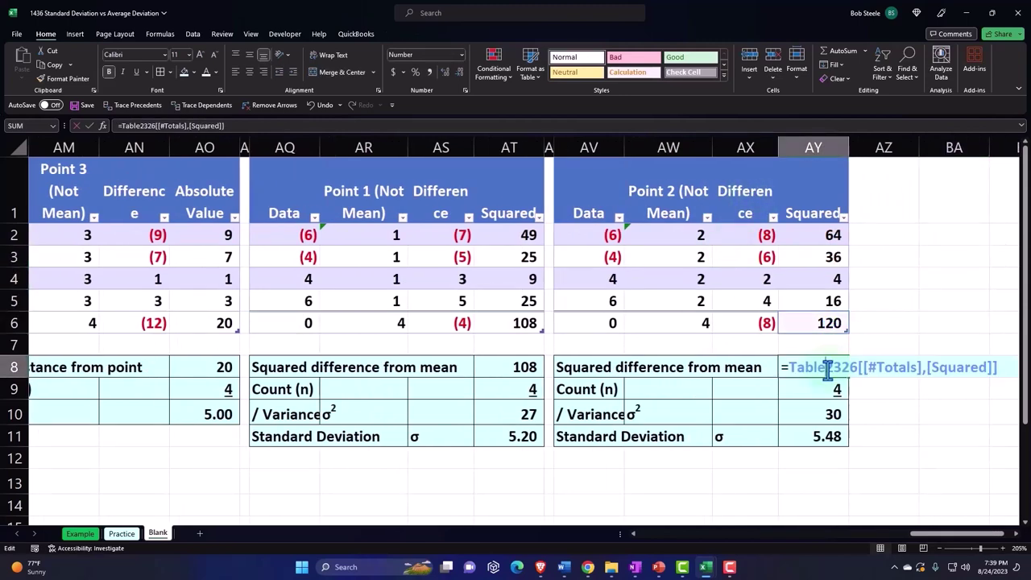
pyautogui.press('Escape')
pyautogui.doubleClick(822, 396)
pyautogui.press('Escape')
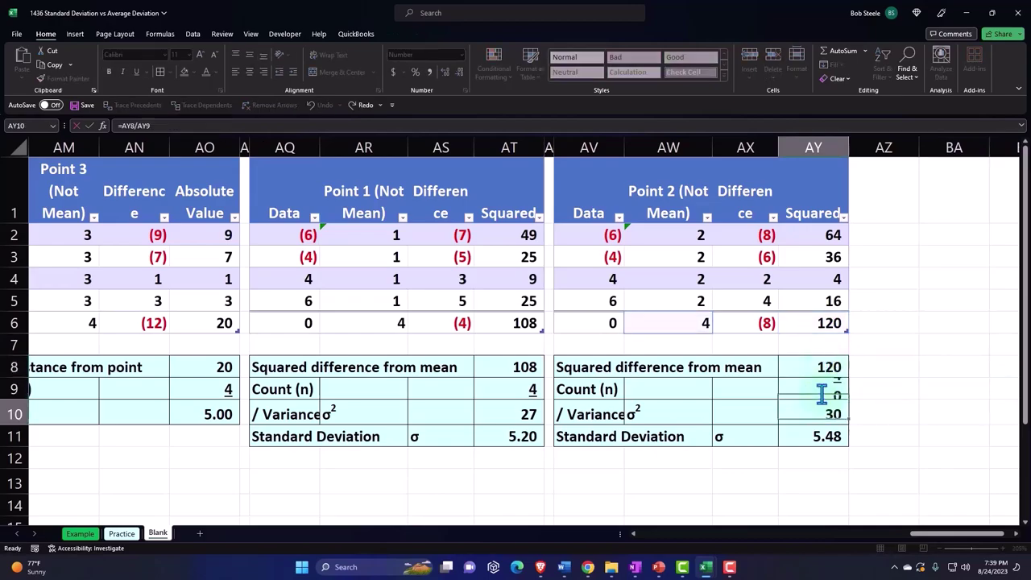
pyautogui.click(821, 436)
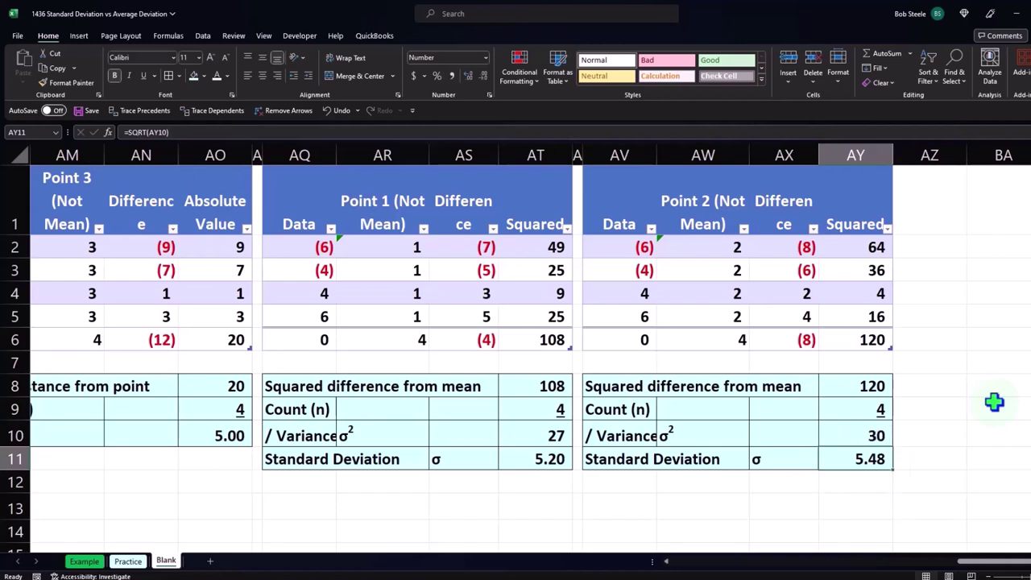
pyautogui.press('Left')
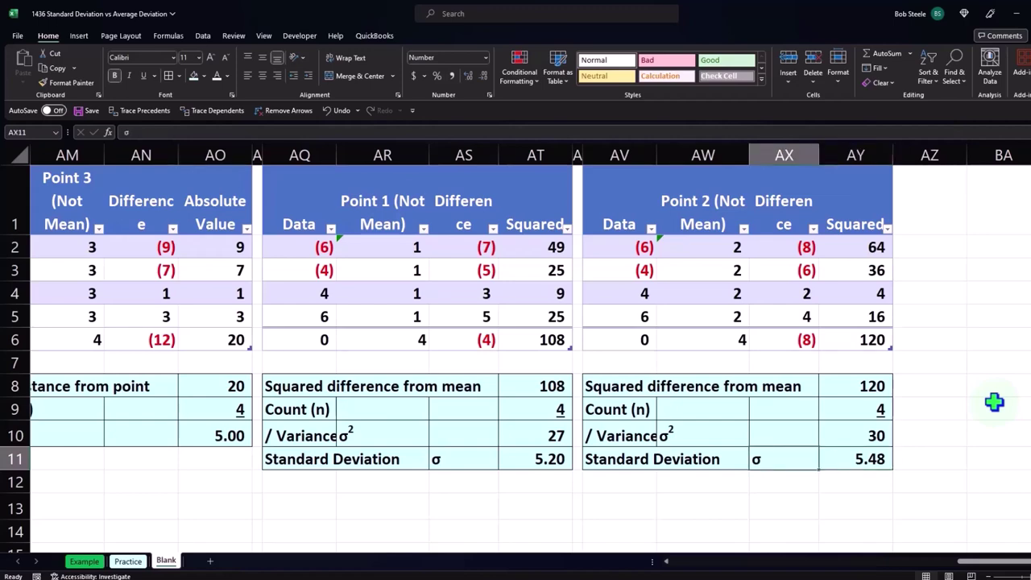
pyautogui.press('Left')
pyautogui.press('Left')
pyautogui.press('Left')
pyautogui.press('Left')
pyautogui.press('Left')
pyautogui.press('Left')
pyautogui.press('Left')
pyautogui.press('Left')
pyautogui.press('Left')
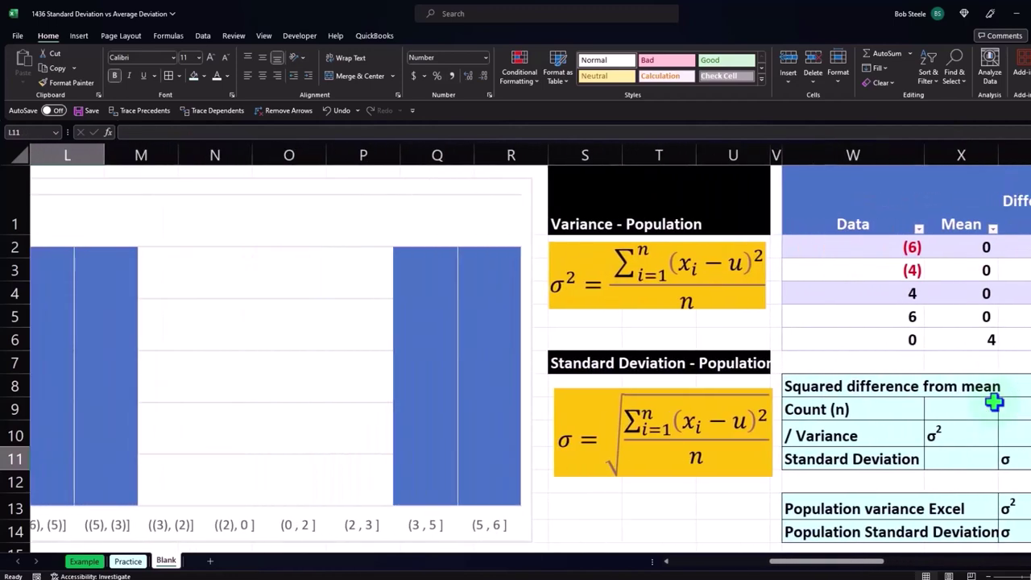
pyautogui.click(702, 451)
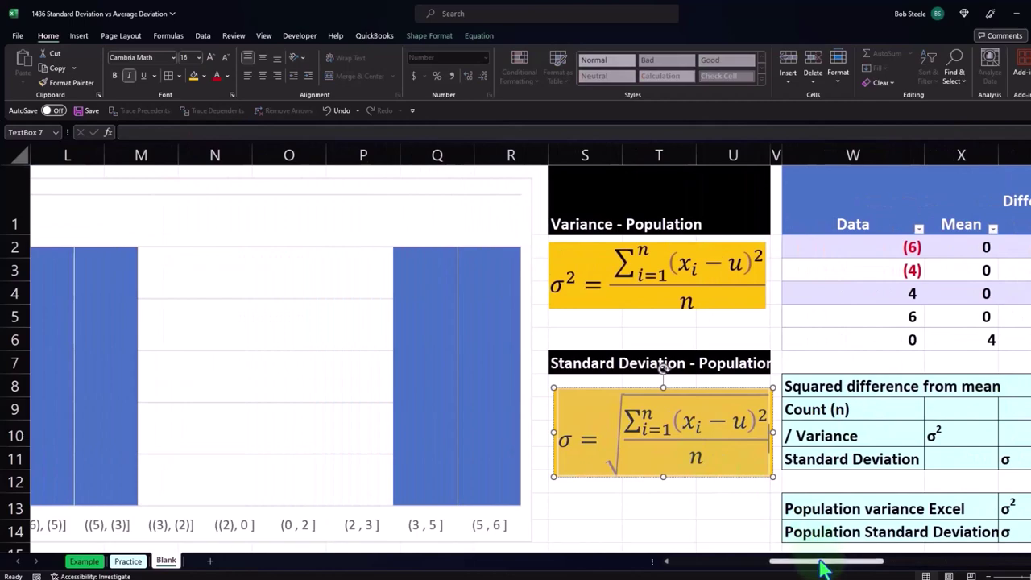
pyautogui.moveTo(822, 563); pyautogui.dragTo(709, 562)
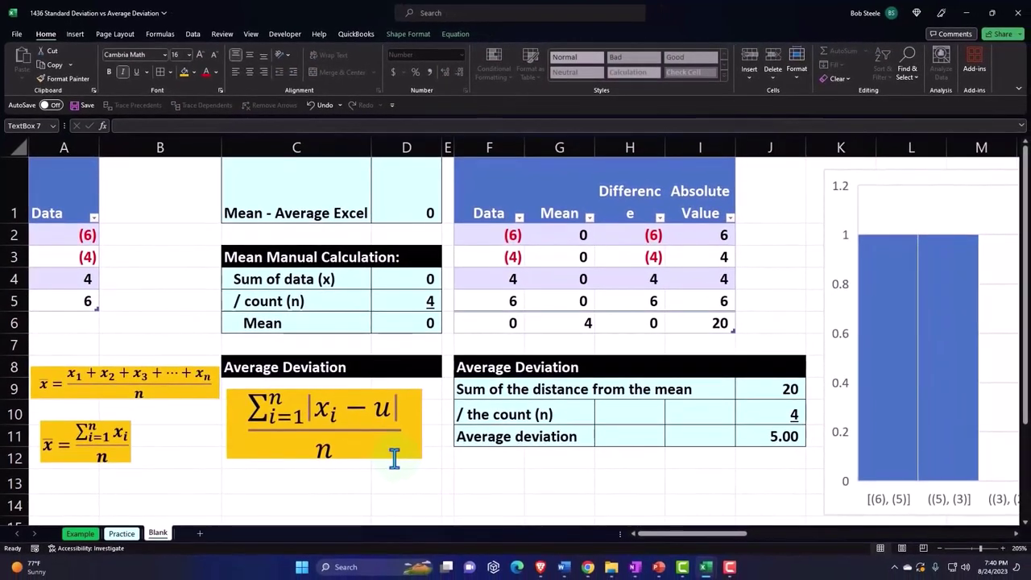
pyautogui.moveTo(655, 535); pyautogui.dragTo(780, 554)
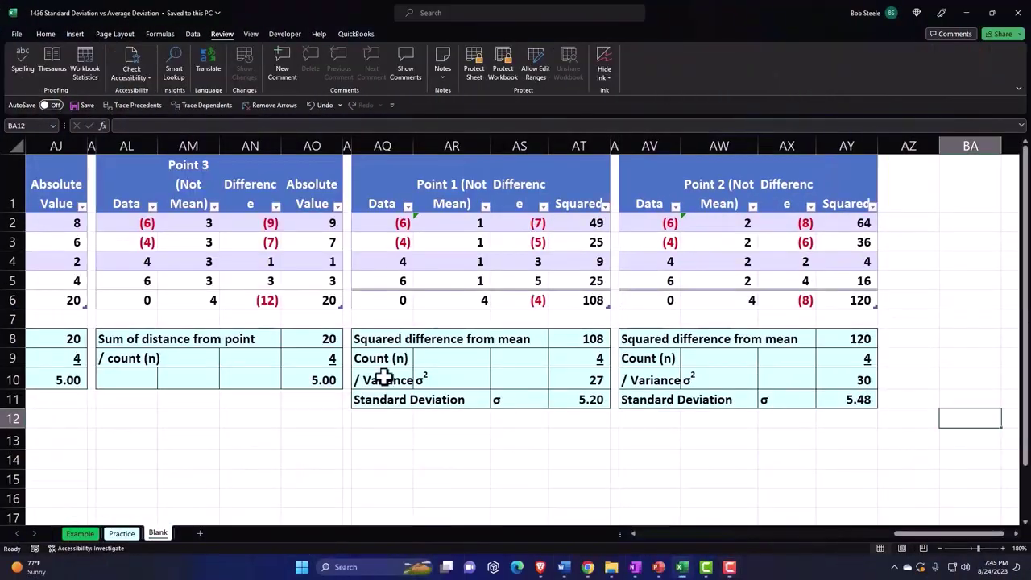
# Delete the variance and standard deviation labels in AQ10:AS11 and AV10:AX12, leaving only the values.
pyautogui.moveTo(384, 379); pyautogui.dragTo(494, 393)
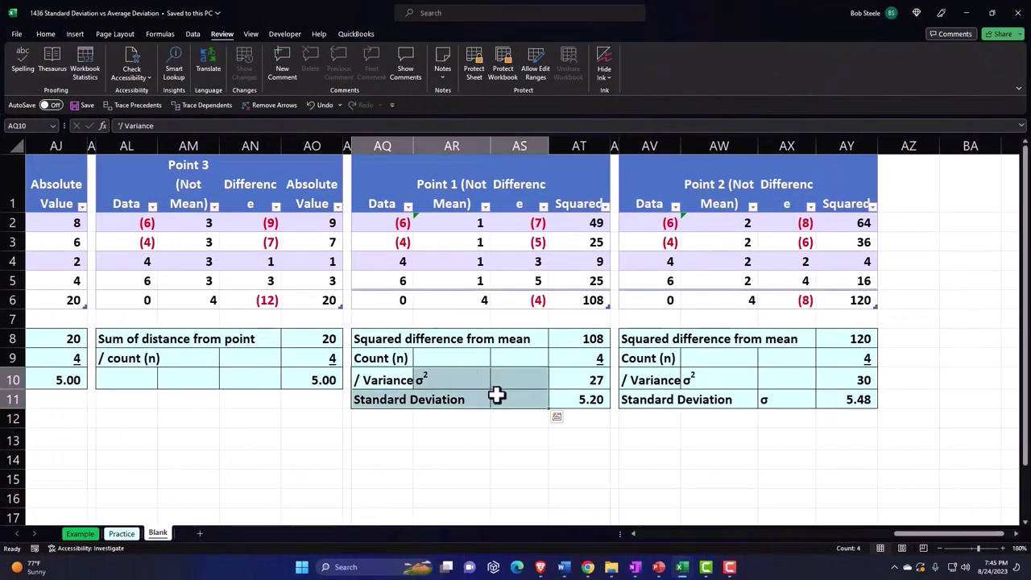
pyautogui.press('Delete')
pyautogui.moveTo(644, 379); pyautogui.dragTo(768, 412)
pyautogui.press('Delete')
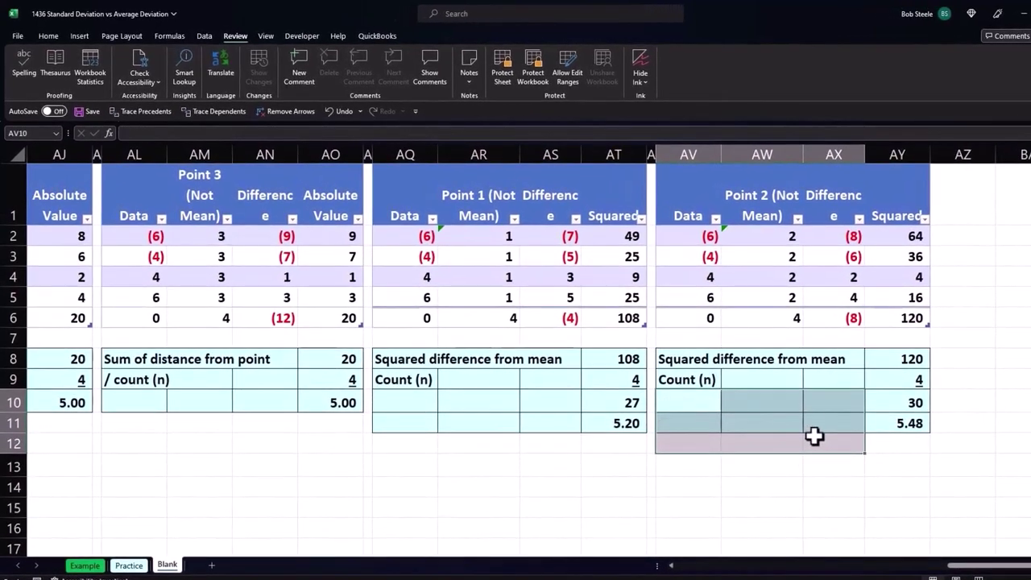
pyautogui.click(626, 487)
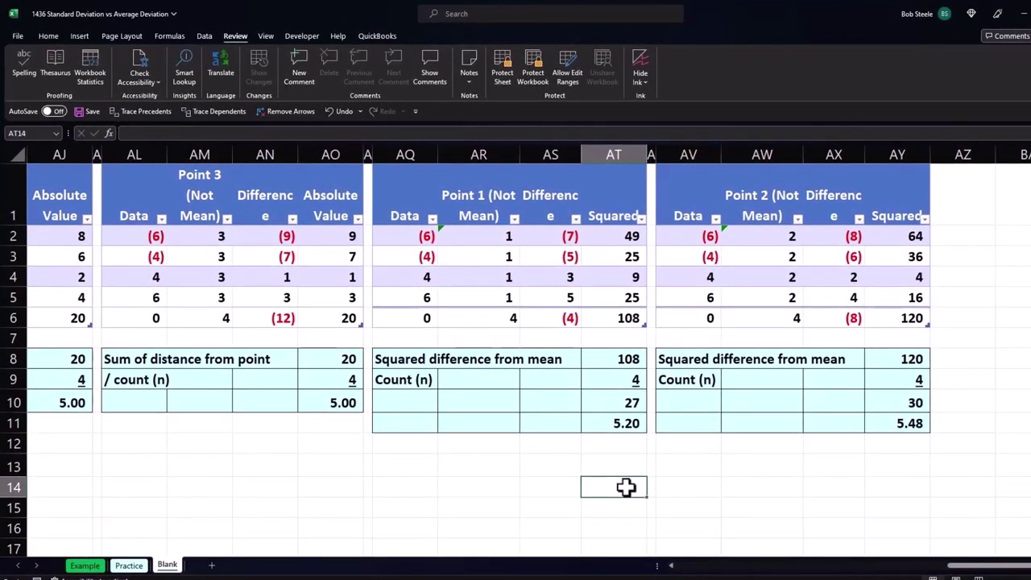